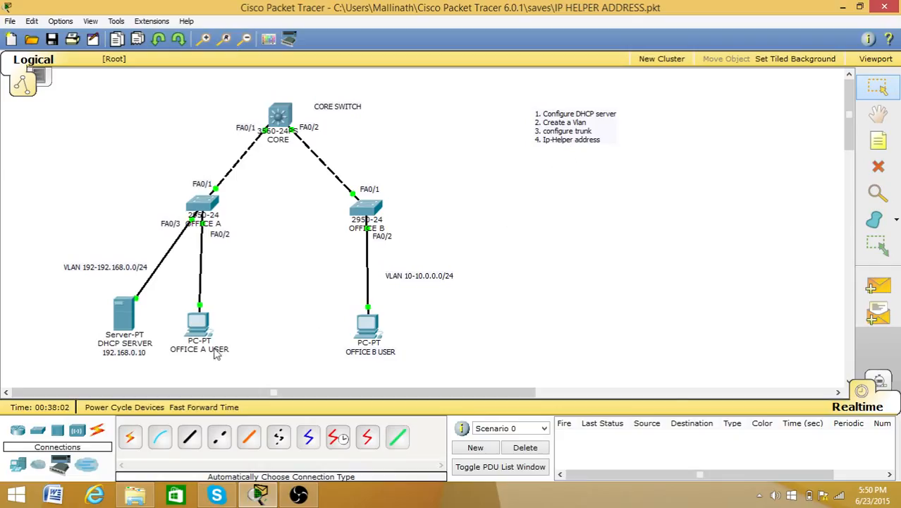
Step: Open the DHCP service configuration of the DHCP SERVER device
{"action": "mouse_move", "coordinate": [211, 356]}
{"action": "left_click", "coordinate": [129, 308]}
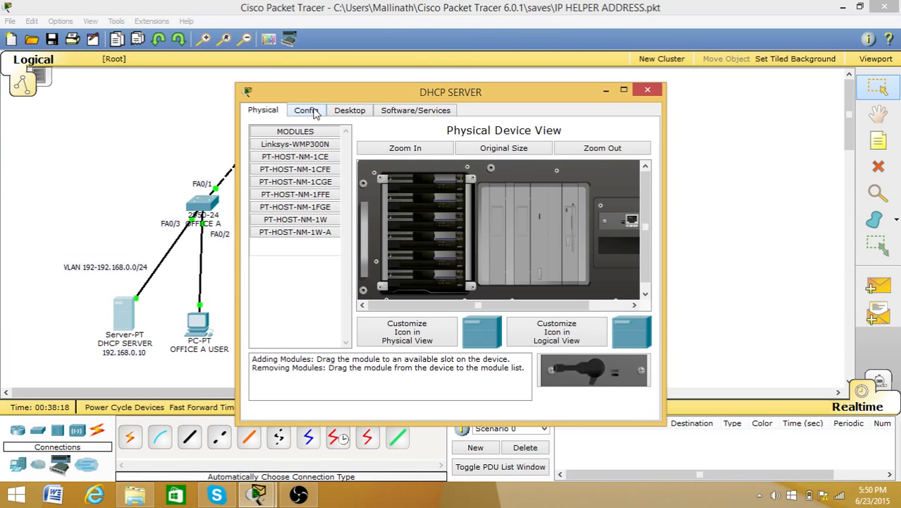
{"action": "left_click", "coordinate": [308, 111]}
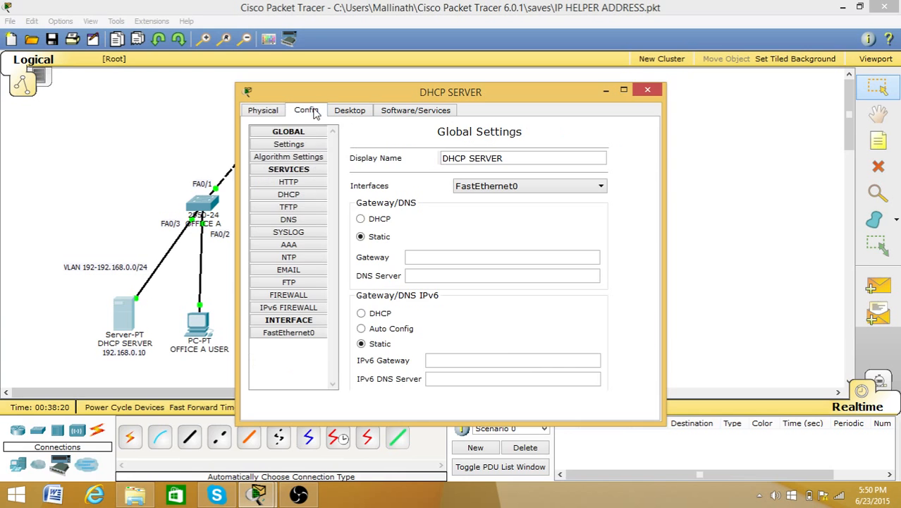
{"action": "left_click", "coordinate": [289, 196]}
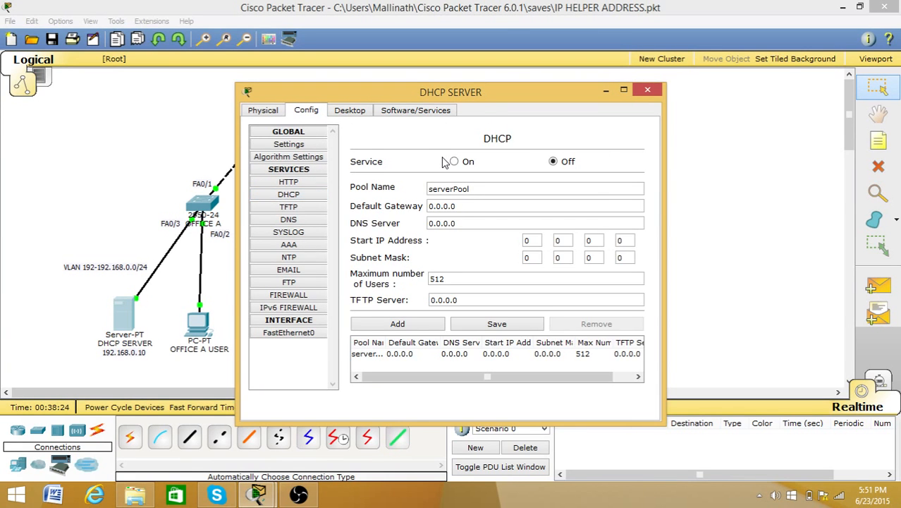
Step: Name the DHCP pool vlan192 and set its default gateway to 192.168.0.1
{"action": "left_click_drag", "start_coordinate": [483, 187], "coordinate": [428, 186]}
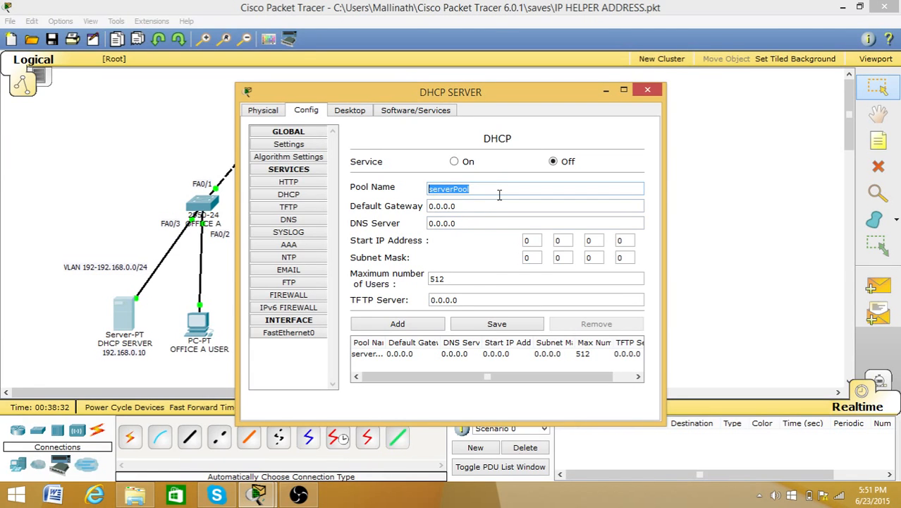
{"action": "type", "text": "vlan"}
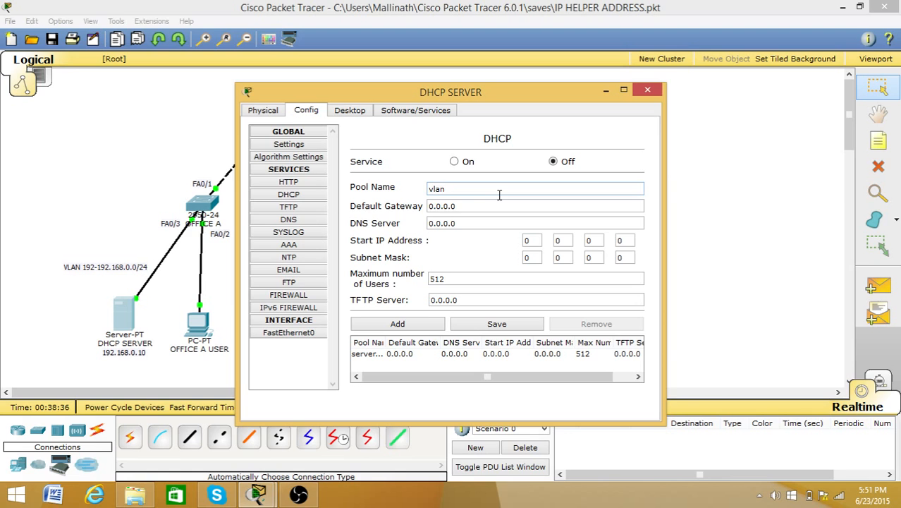
{"action": "type", "text": "192"}
{"action": "key", "text": "Tab"}
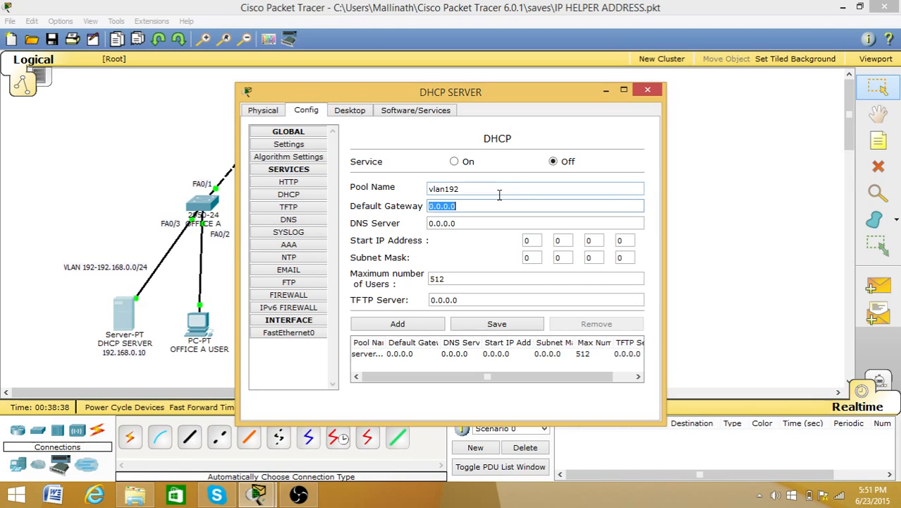
{"action": "type", "text": "192.168.0.1"}
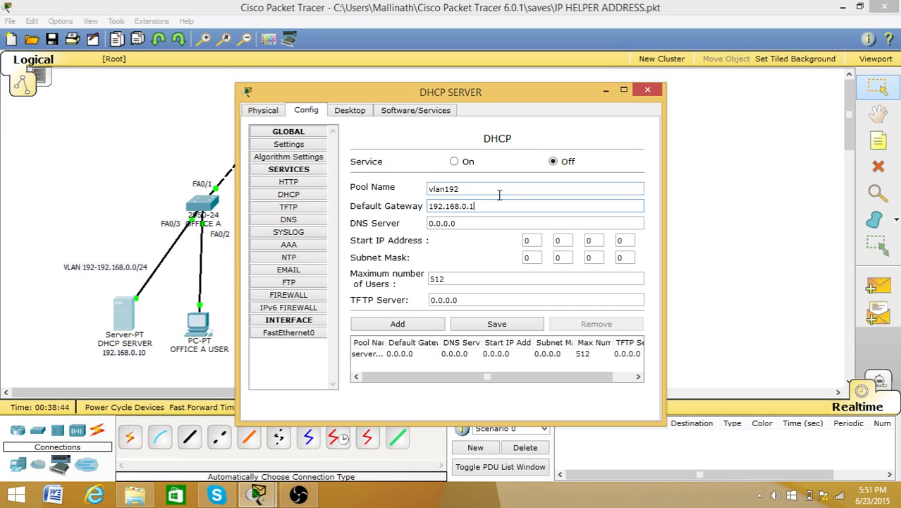
{"action": "key", "text": "Tab"}
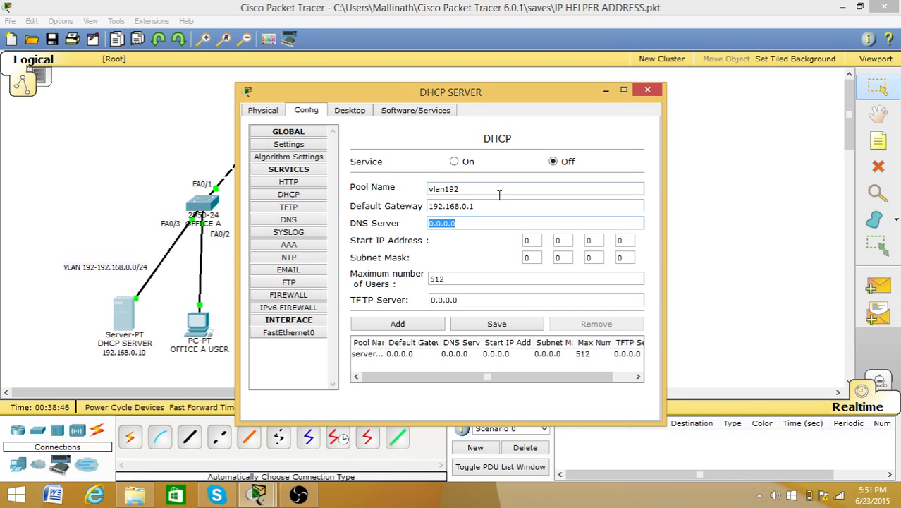
Step: Set the vlan192 pool's DNS server to 192.168.0.10 and its start IP address to 192.168.0.1
{"action": "type", "text": "19"}
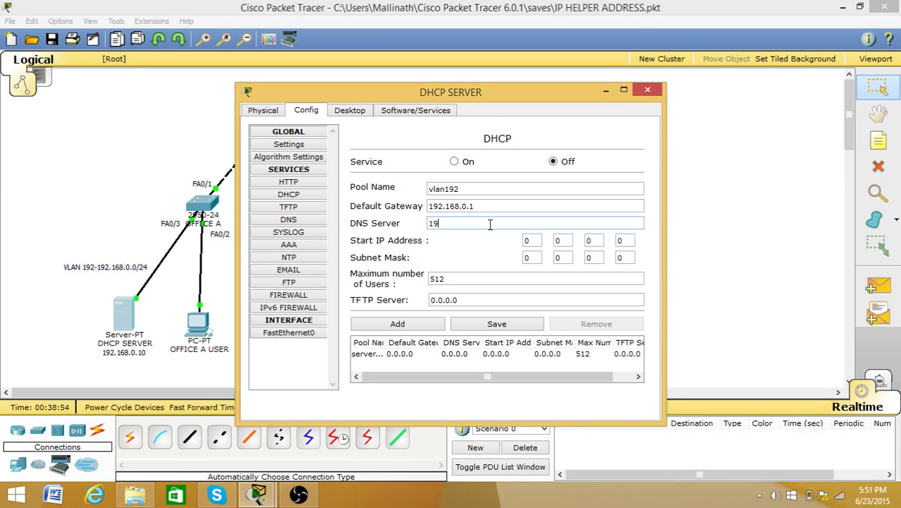
{"action": "type", "text": "2.168.0.10"}
{"action": "key", "text": "Tab"}
{"action": "type", "text": "192"}
{"action": "key", "text": "Tab"}
{"action": "type", "text": "168"}
{"action": "key", "text": "Tab"}
{"action": "type", "text": "0"}
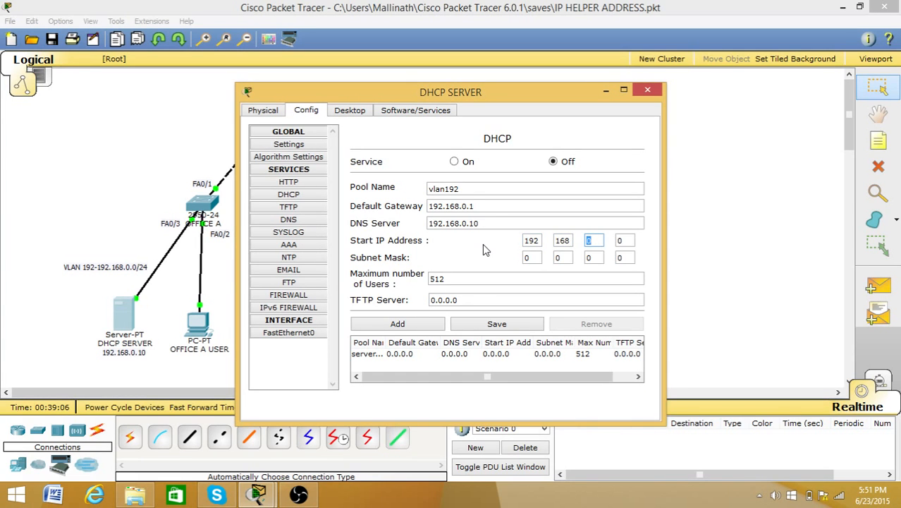
{"action": "key", "text": "Tab"}
{"action": "type", "text": "1"}
{"action": "key", "text": "Tab"}
Step: Set the vlan192 pool's subnet mask to 255.255.255.0
{"action": "type", "text": "255"}
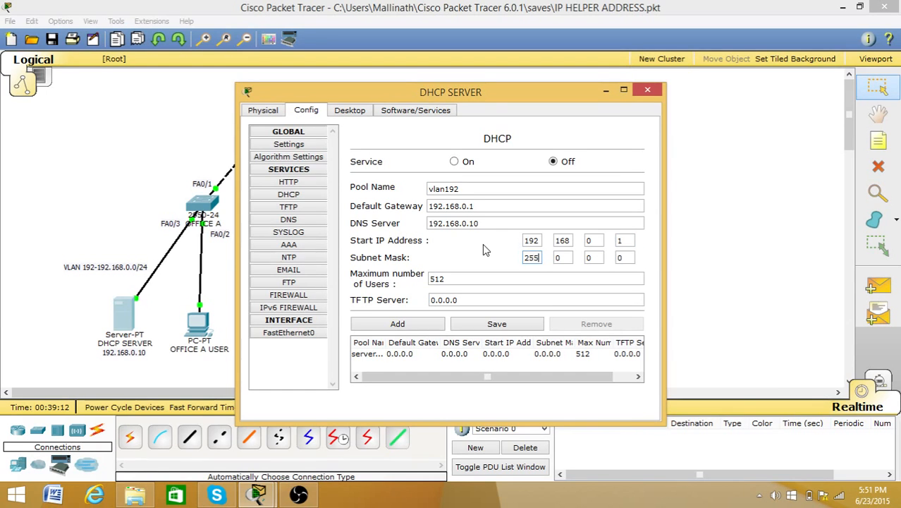
{"action": "key", "text": "Tab"}
{"action": "type", "text": "255"}
{"action": "key", "text": "Tab"}
{"action": "type", "text": "255"}
{"action": "key", "text": "Tab"}
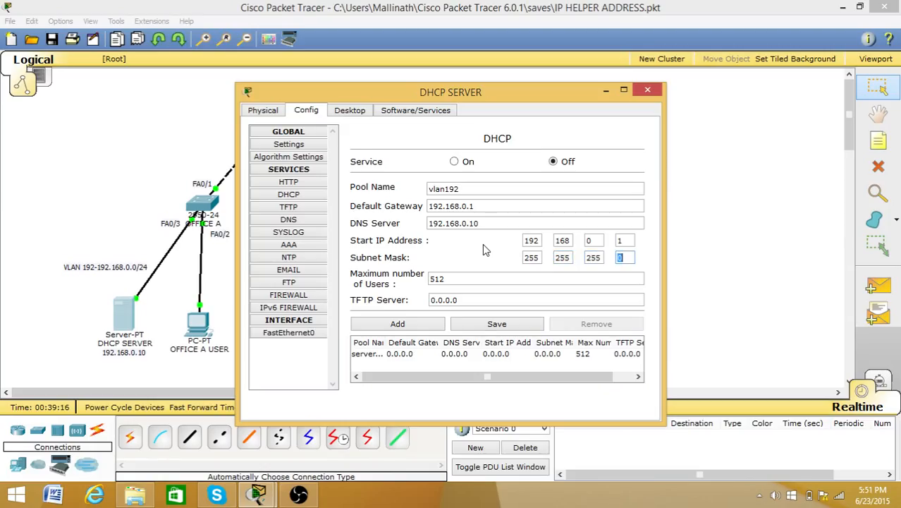
Step: Limit the vlan192 pool to a maximum of 50 users and add it to the server's pool list
{"action": "key", "text": "Tab"}
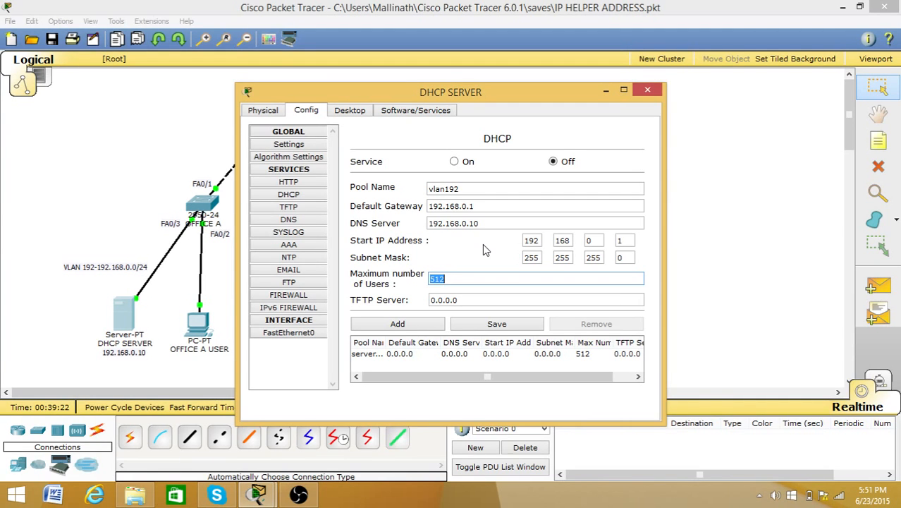
{"action": "type", "text": "50"}
{"action": "left_click", "coordinate": [405, 325]}
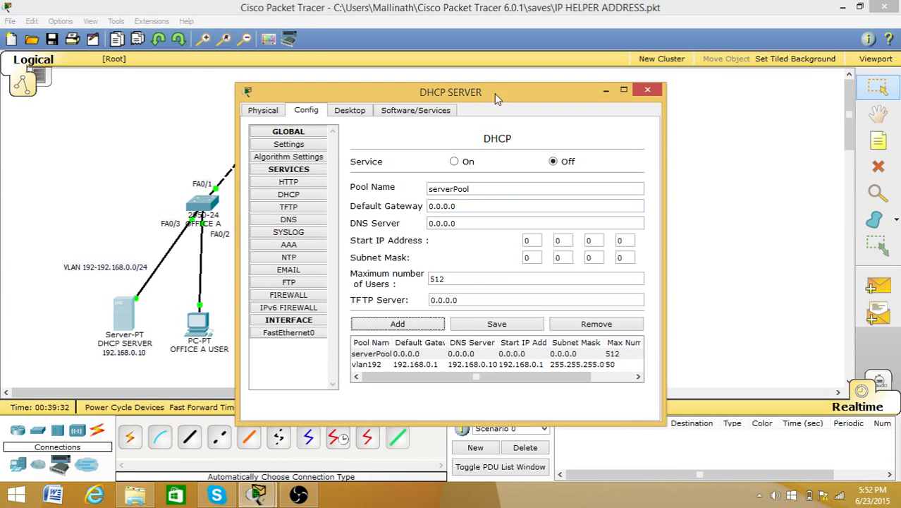
Step: Start a second DHCP pool named vlan10 with the default gateway 10.0.0.1
{"action": "left_click_drag", "start_coordinate": [498, 95], "coordinate": [728, 73]}
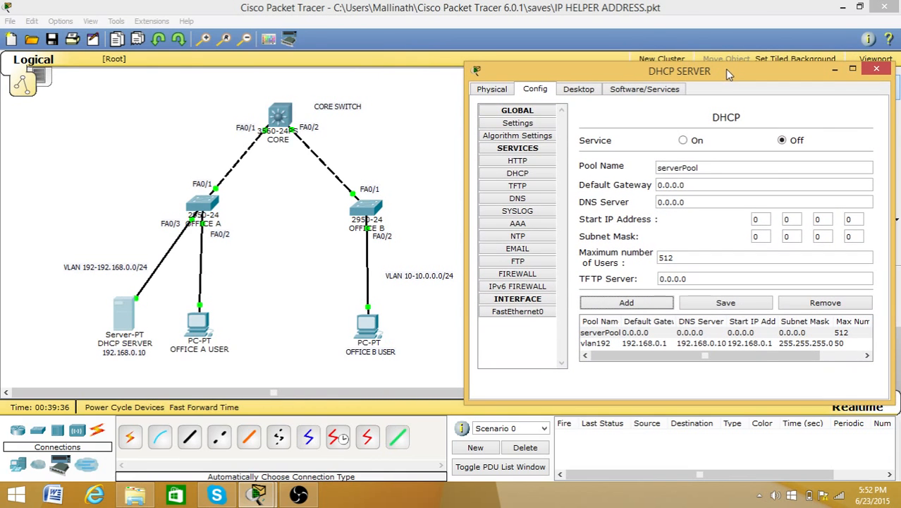
{"action": "left_click_drag", "start_coordinate": [701, 167], "coordinate": [644, 174]}
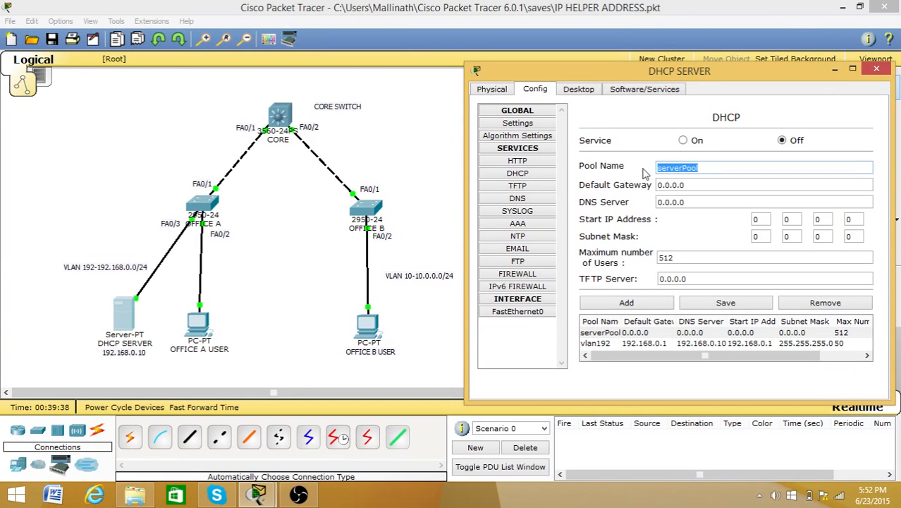
{"action": "type", "text": "v"}
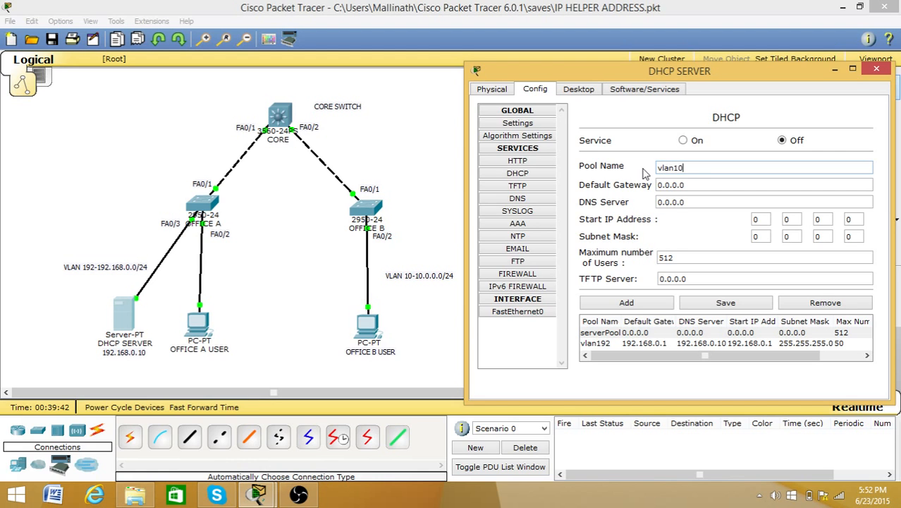
{"action": "type", "text": "lan10"}
{"action": "key", "text": "Tab"}
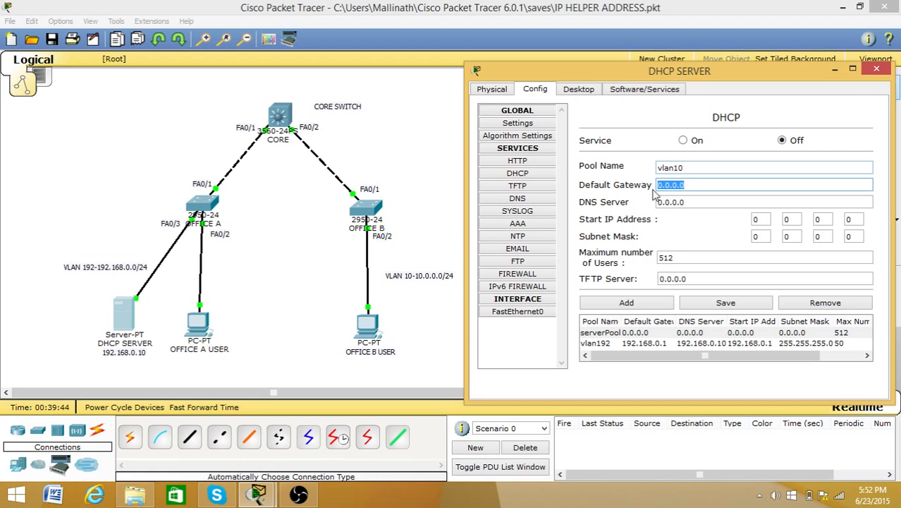
{"action": "type", "text": "10.0.0."}
{"action": "key", "text": "Tab"}
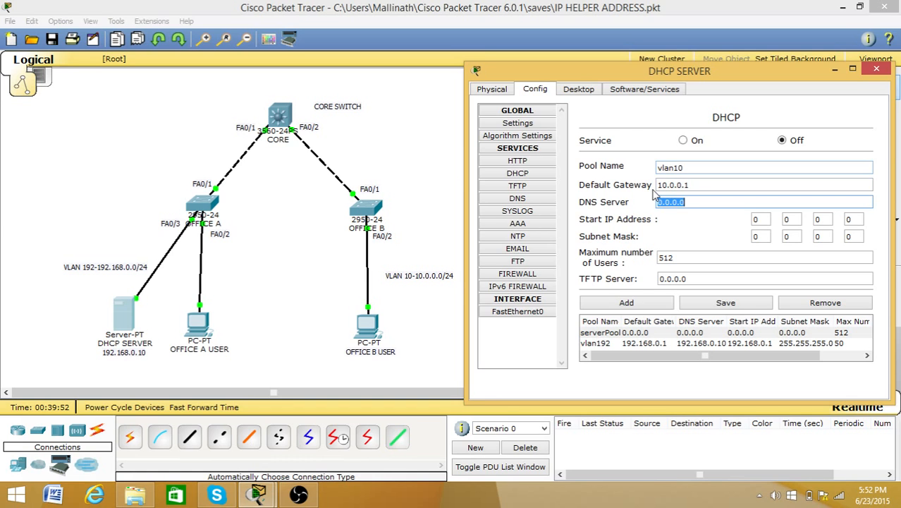
Step: Set the vlan10 pool's DNS server to 192.168.0.10 and its start IP address to 10.0.0.1
{"action": "type", "text": "19"}
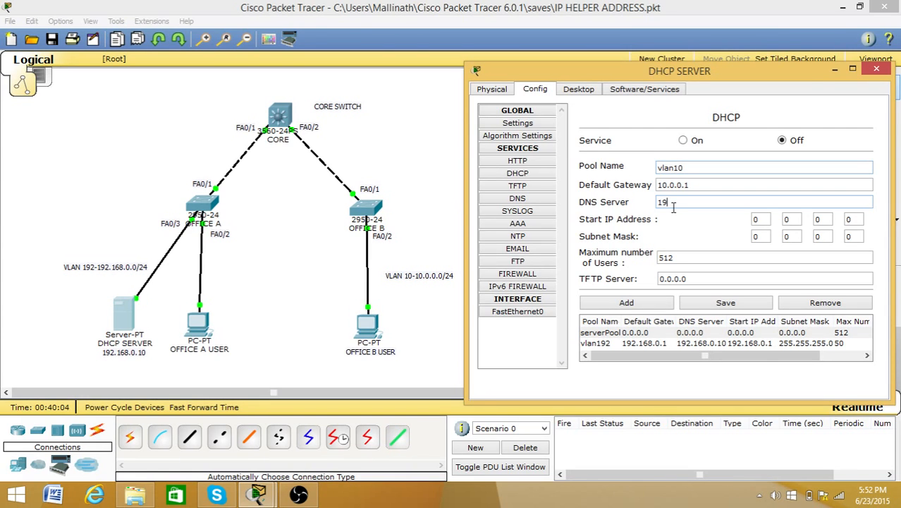
{"action": "type", "text": "2.168.0.10"}
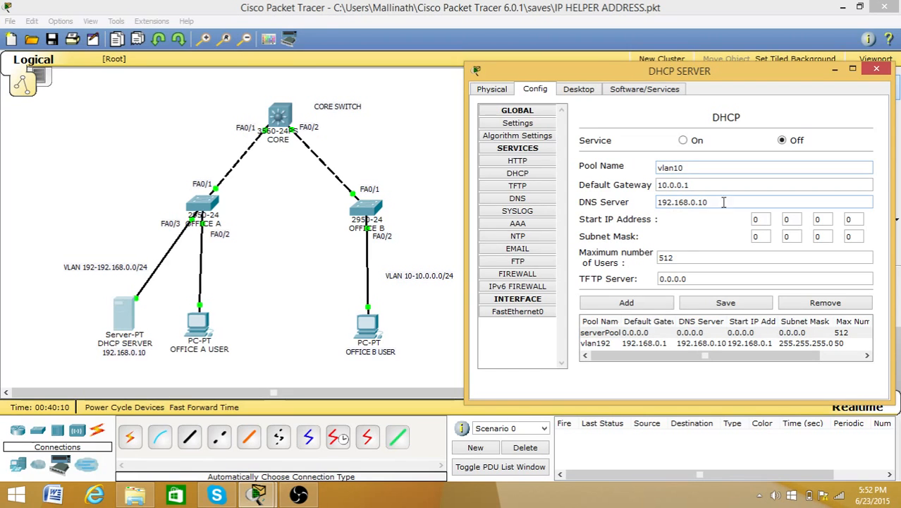
{"action": "left_click", "coordinate": [766, 219]}
{"action": "left_click_drag", "start_coordinate": [767, 220], "coordinate": [728, 230]}
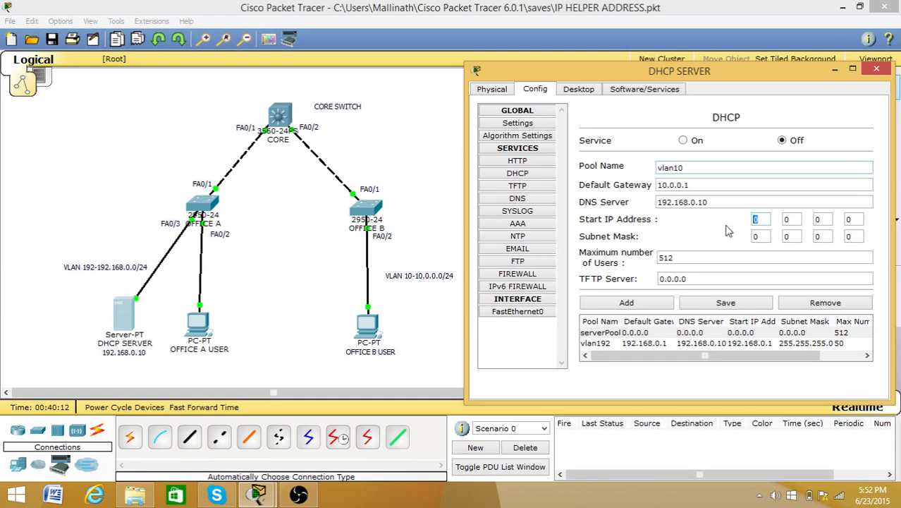
{"action": "type", "text": "10"}
{"action": "key", "text": "Tab"}
{"action": "key", "text": "Tab"}
{"action": "key", "text": "Tab"}
{"action": "type", "text": "1"}
{"action": "key", "text": "Tab"}
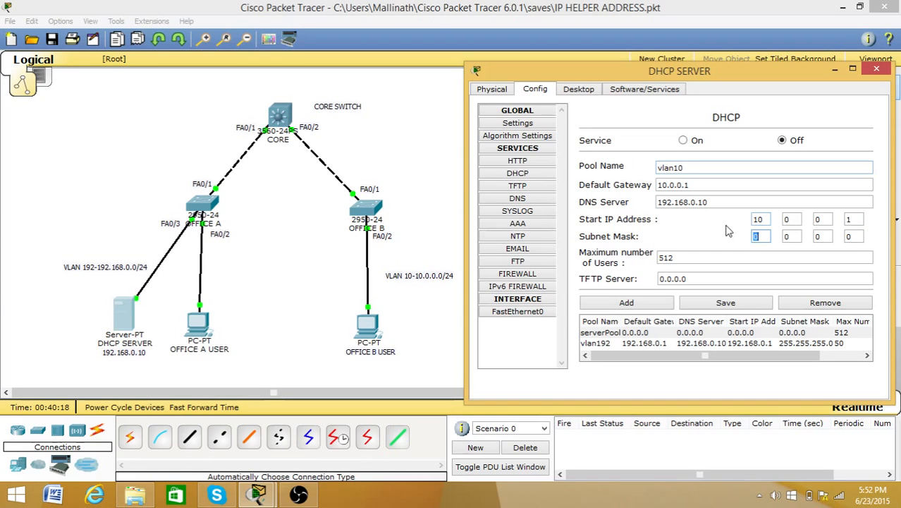
Step: Set the vlan10 pool's subnet mask to 255.255.255.0
{"action": "type", "text": "255"}
{"action": "key", "text": "Tab"}
{"action": "type", "text": "255"}
{"action": "key", "text": "Tab"}
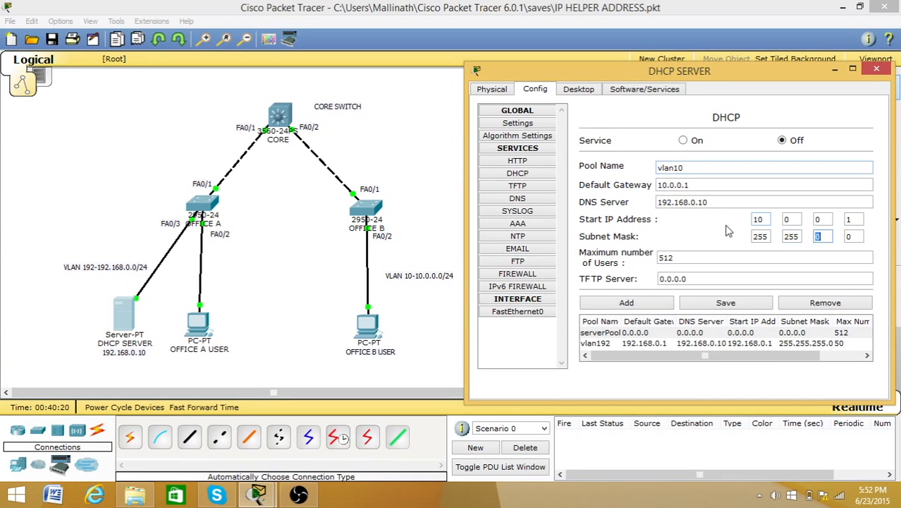
{"action": "type", "text": "255"}
{"action": "key", "text": "Tab"}
Step: Limit the vlan10 pool to a maximum of 50 users and add it to the server's pool list
{"action": "key", "text": "Tab"}
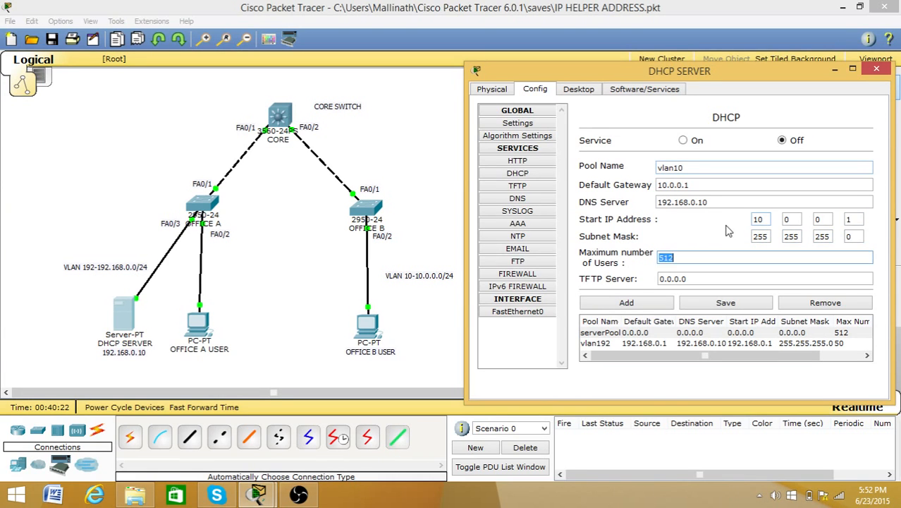
{"action": "type", "text": "50"}
{"action": "left_click", "coordinate": [648, 308]}
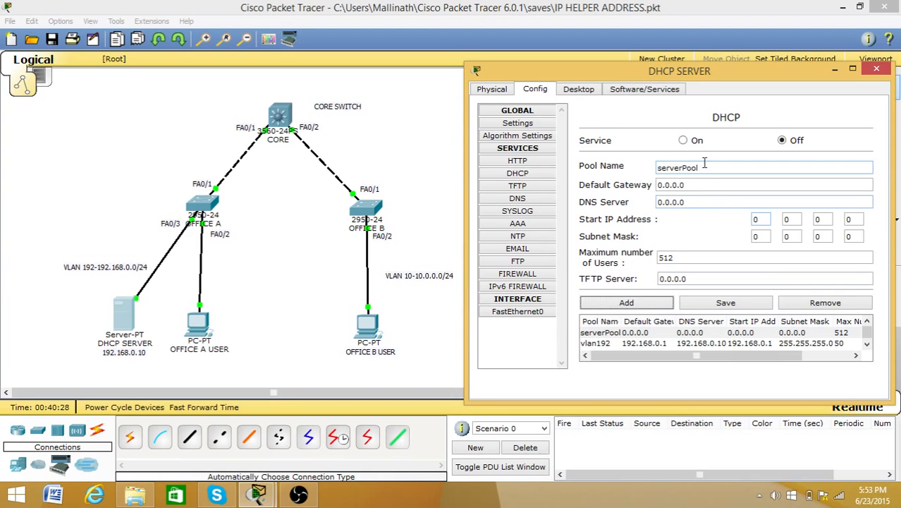
Step: Turn on the DHCP service and enter 0 as the maximum number of users for the default serverPool
{"action": "left_click", "coordinate": [683, 140]}
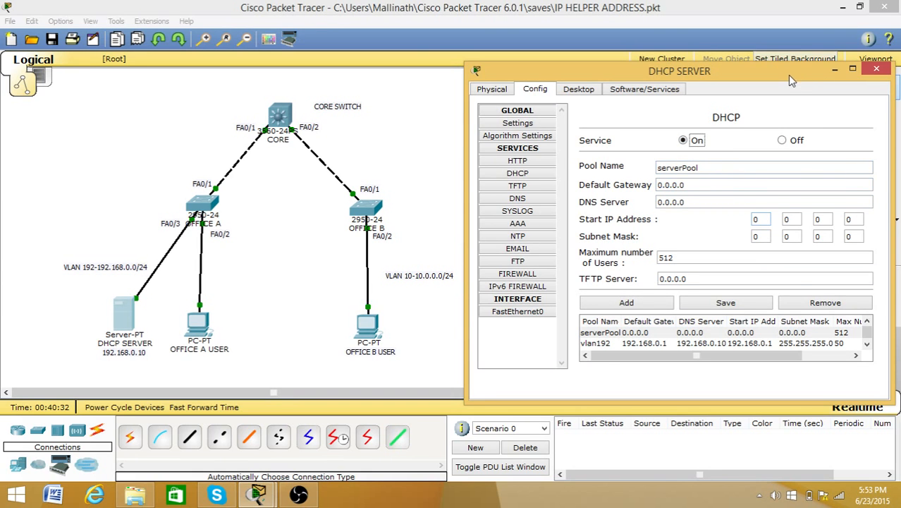
{"action": "left_click_drag", "start_coordinate": [787, 74], "coordinate": [751, 62]}
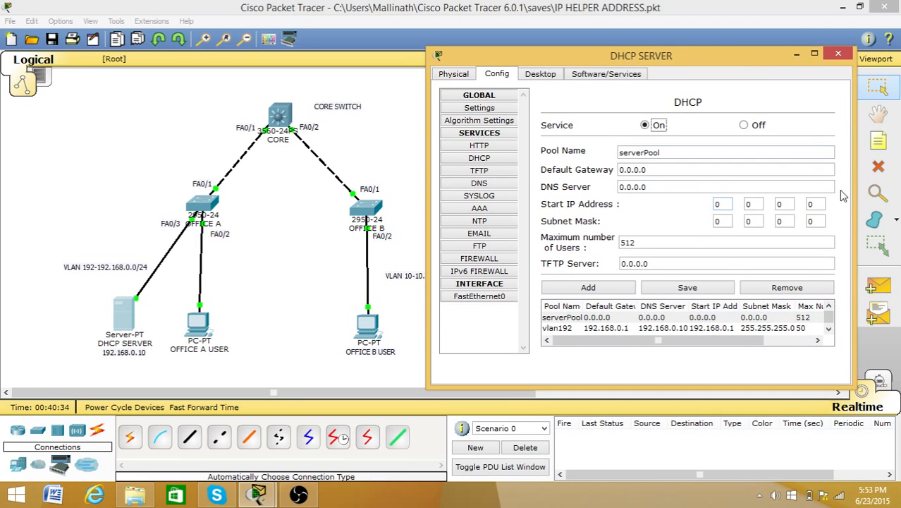
{"action": "left_click_drag", "start_coordinate": [829, 317], "coordinate": [830, 317]}
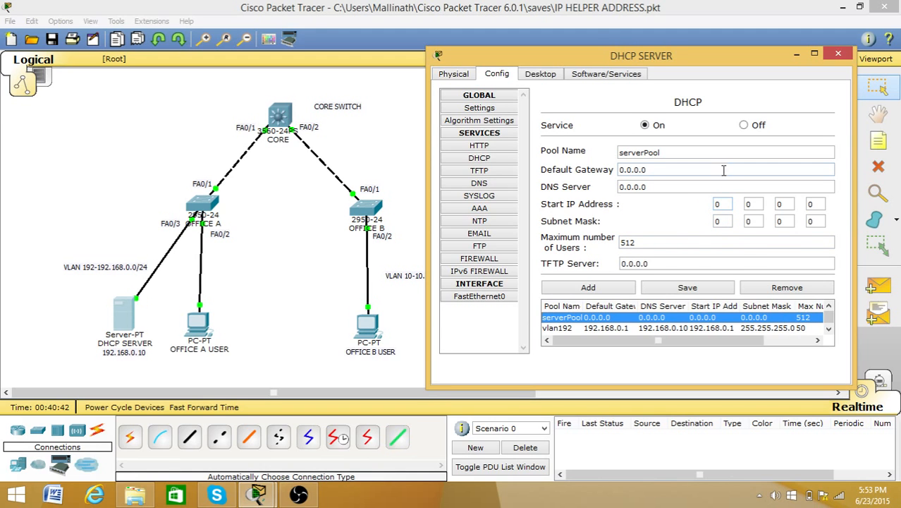
{"action": "left_click_drag", "start_coordinate": [658, 243], "coordinate": [611, 245]}
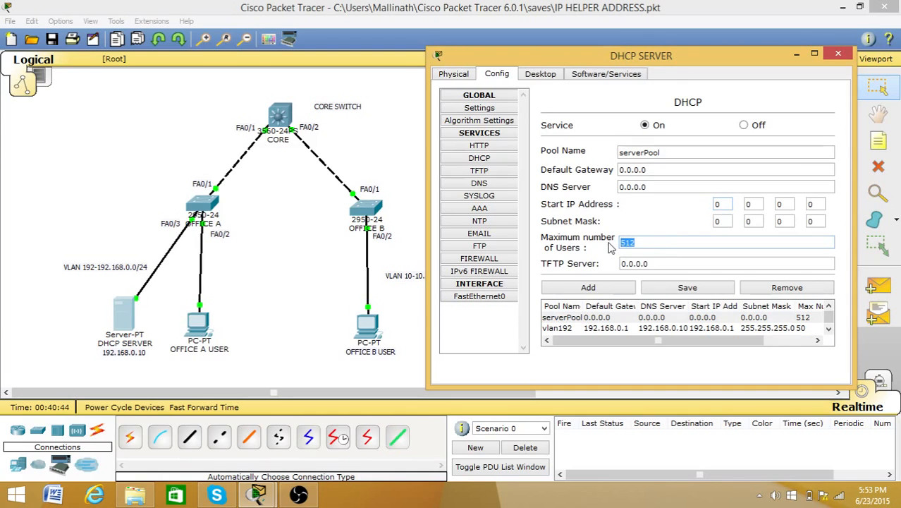
{"action": "type", "text": "0"}
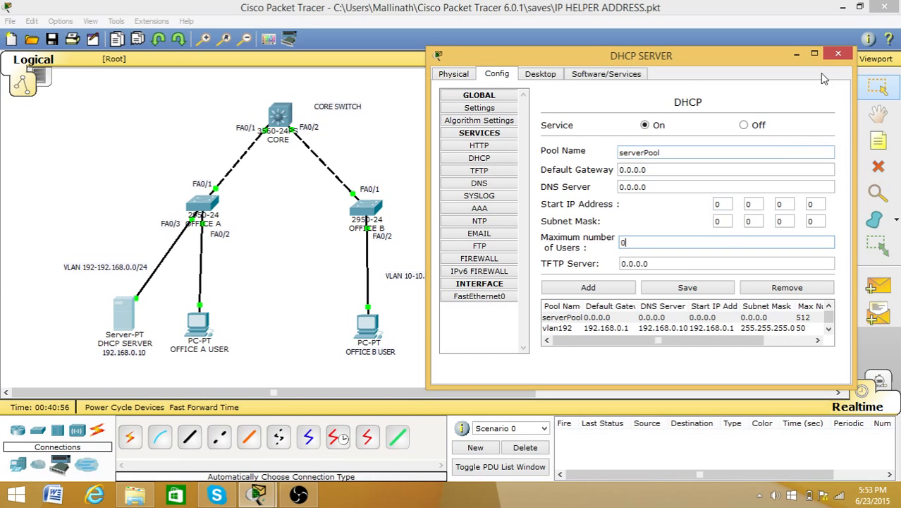
Step: Give the DHCP server the static IP address 192.168.0.10 in its IP configuration
{"action": "left_click", "coordinate": [460, 75]}
{"action": "left_click", "coordinate": [540, 74]}
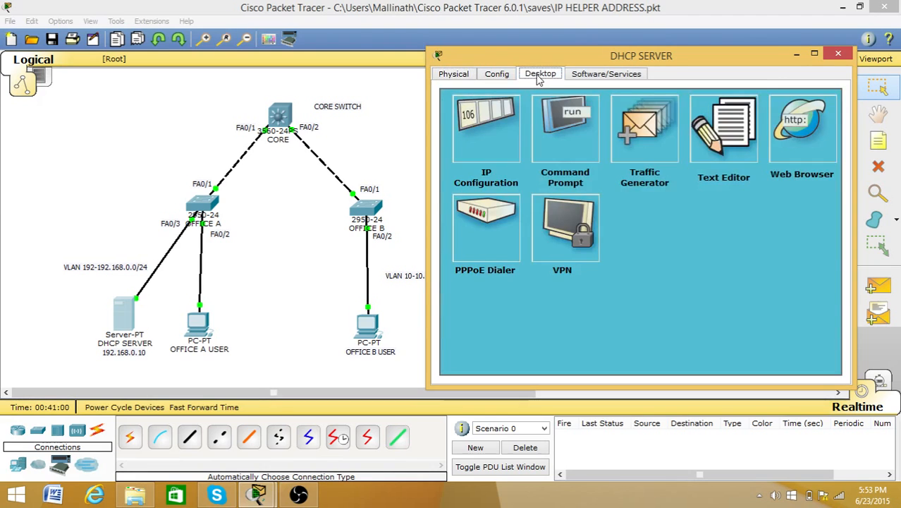
{"action": "left_click", "coordinate": [492, 119]}
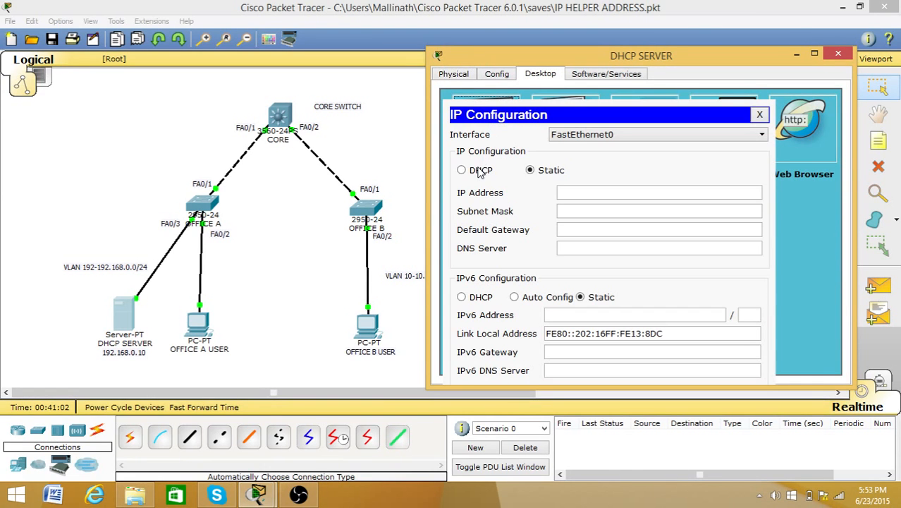
{"action": "left_click", "coordinate": [573, 195]}
{"action": "type", "text": "192.168."}
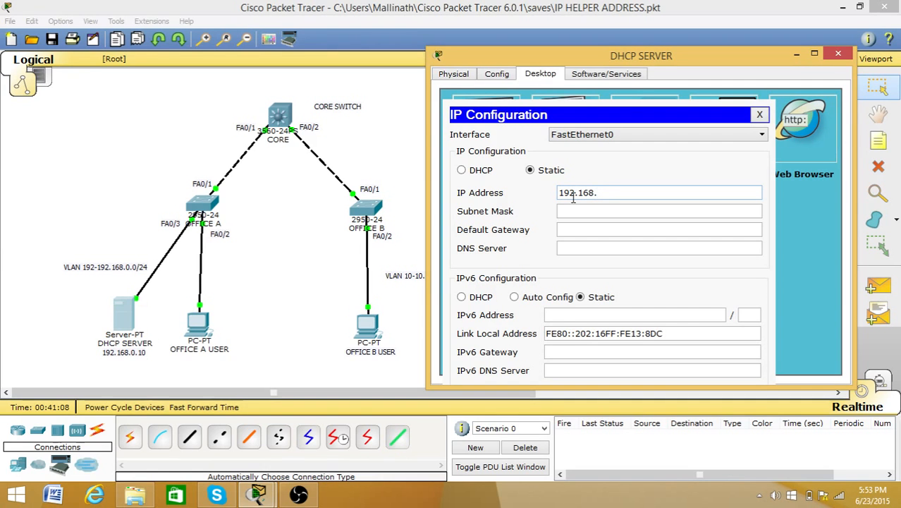
{"action": "type", "text": "0.10"}
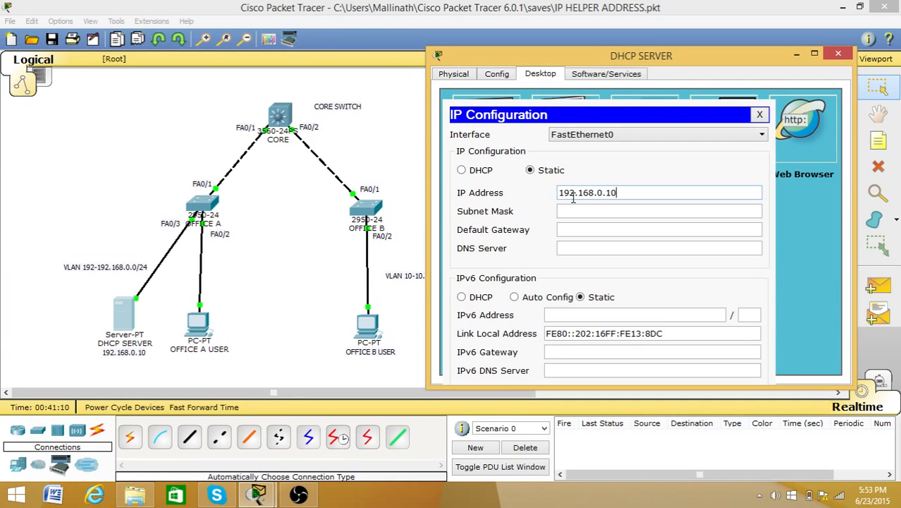
Step: Complete the server's IP configuration with subnet mask 255.255.255.0, default gateway 192.168.0.1 and DNS server 192.168.0.10, and close the server's window
{"action": "key", "text": "Tab"}
{"action": "key", "text": "Tab"}
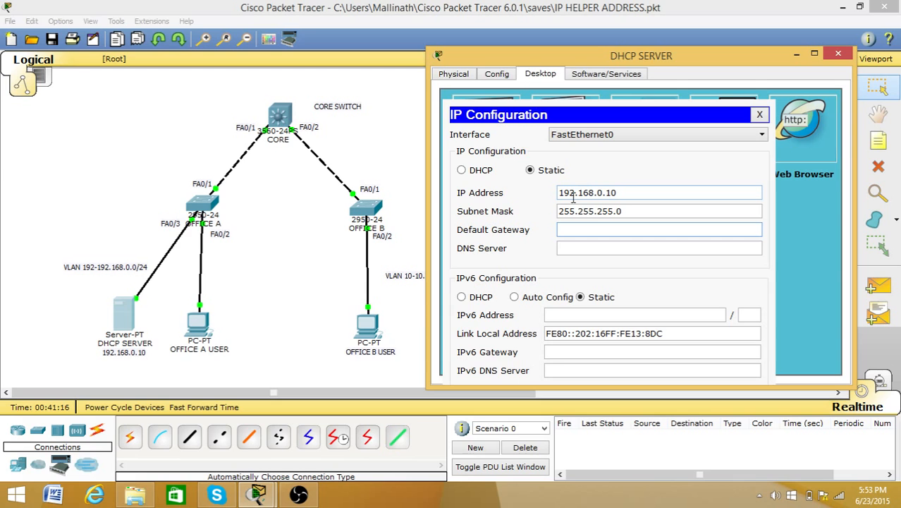
{"action": "type", "text": "192.168.0.1"}
{"action": "key", "text": "Tab"}
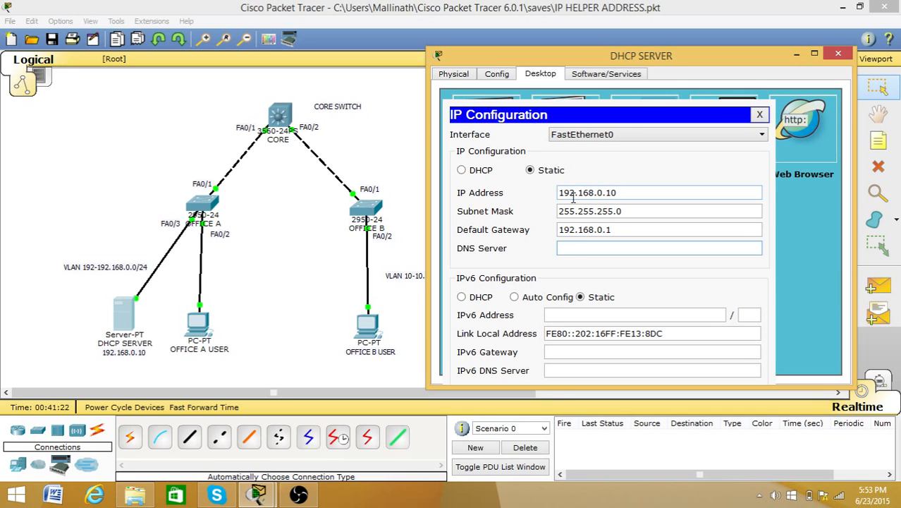
{"action": "type", "text": "192.168.0.10"}
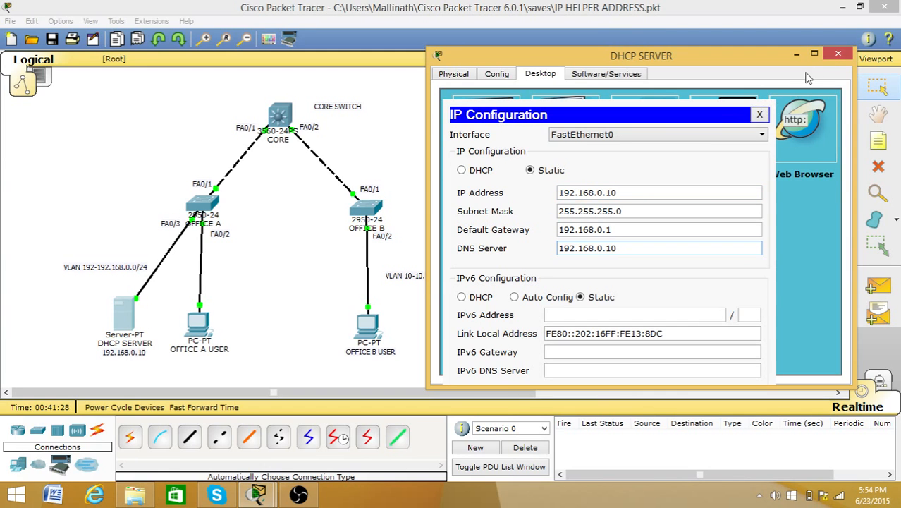
{"action": "left_click", "coordinate": [762, 115]}
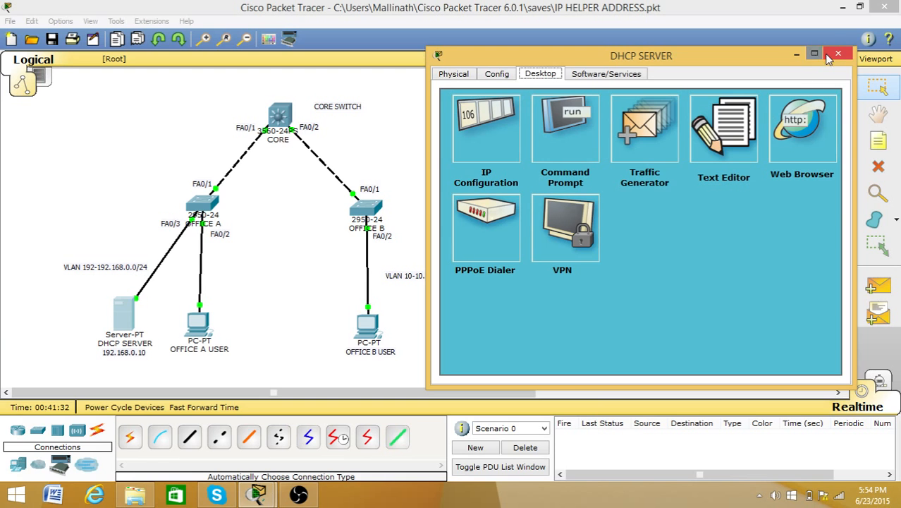
{"action": "left_click", "coordinate": [837, 54]}
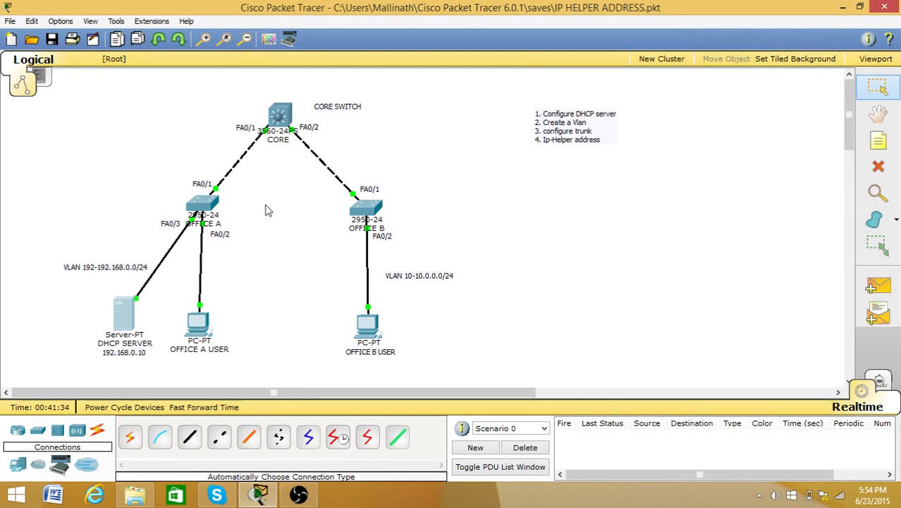
Step: Open the CORE switch's command line and enter global configuration mode with en and config t
{"action": "left_click", "coordinate": [285, 109]}
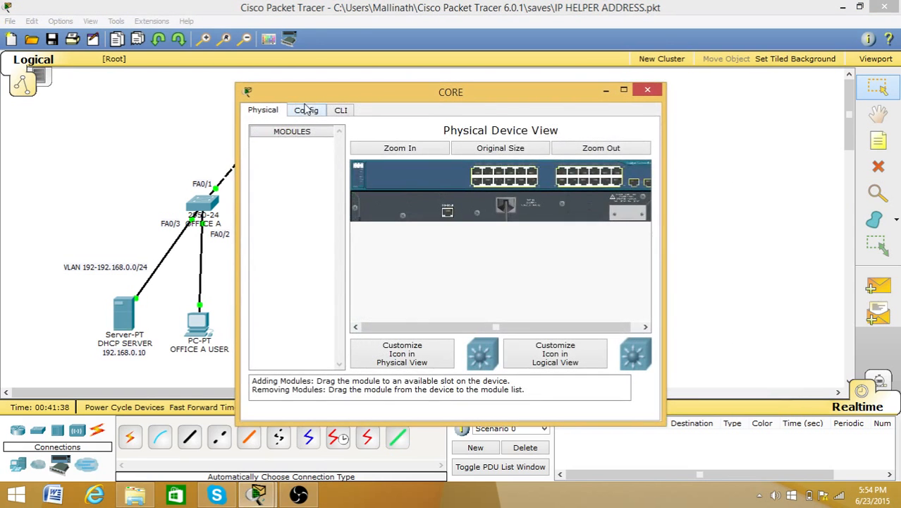
{"action": "left_click", "coordinate": [340, 111]}
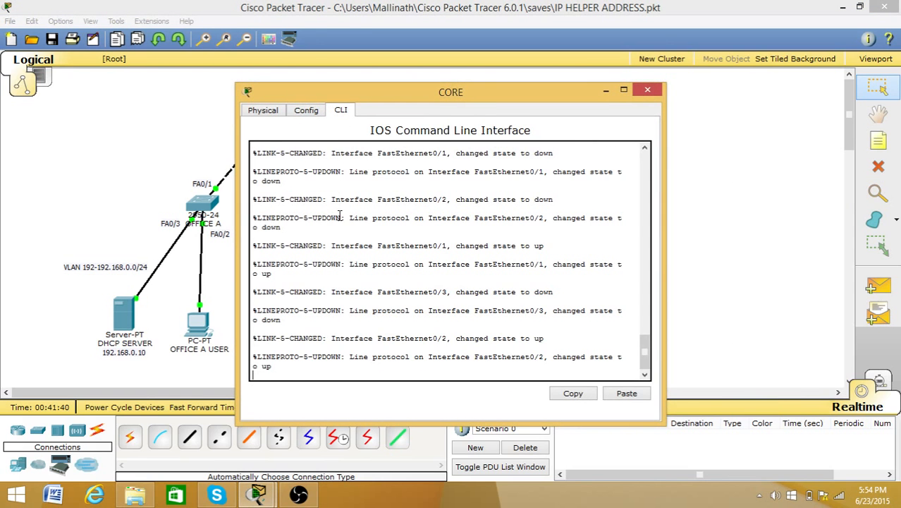
{"action": "key", "text": "Return"}
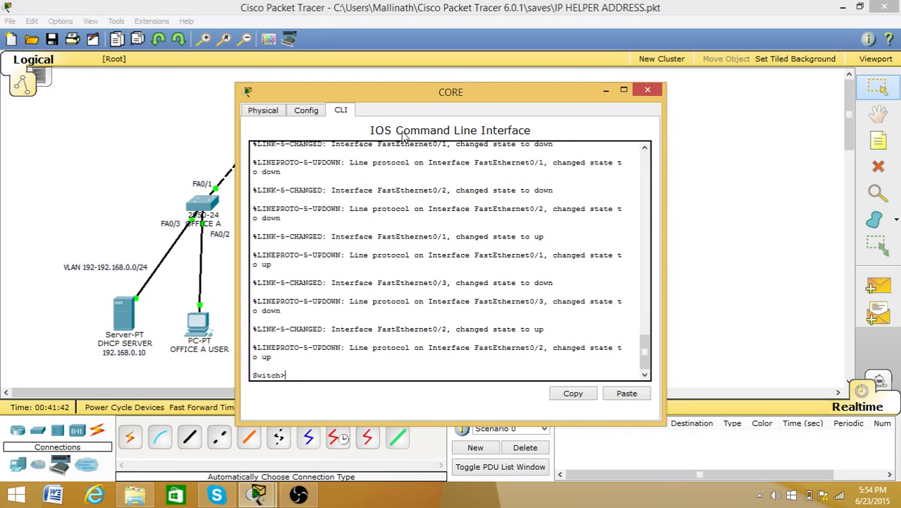
{"action": "left_click_drag", "start_coordinate": [439, 98], "coordinate": [653, 77]}
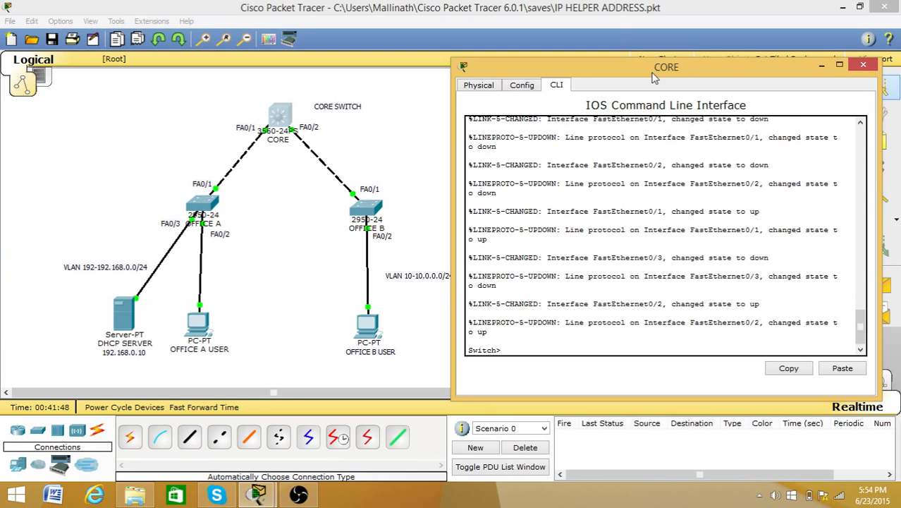
{"action": "type", "text": "en"}
{"action": "key", "text": "Return"}
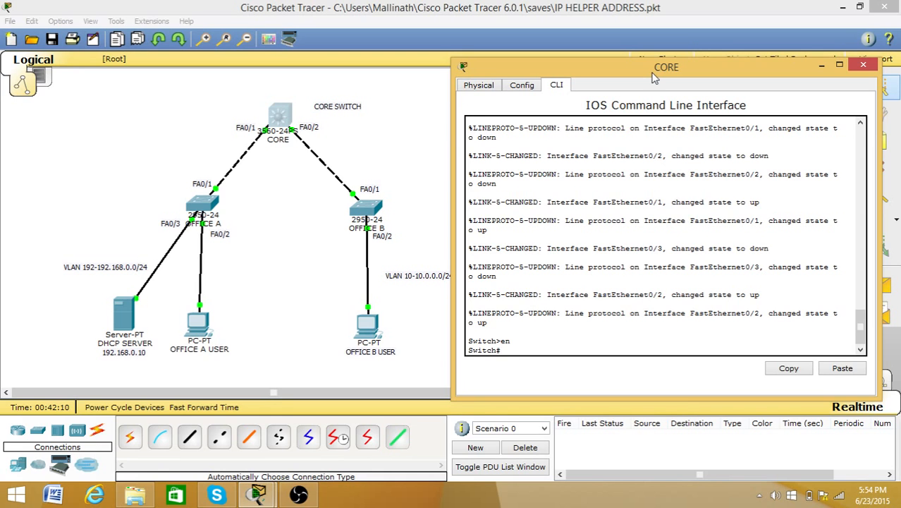
{"action": "type", "text": "config t"}
{"action": "key", "text": "Return"}
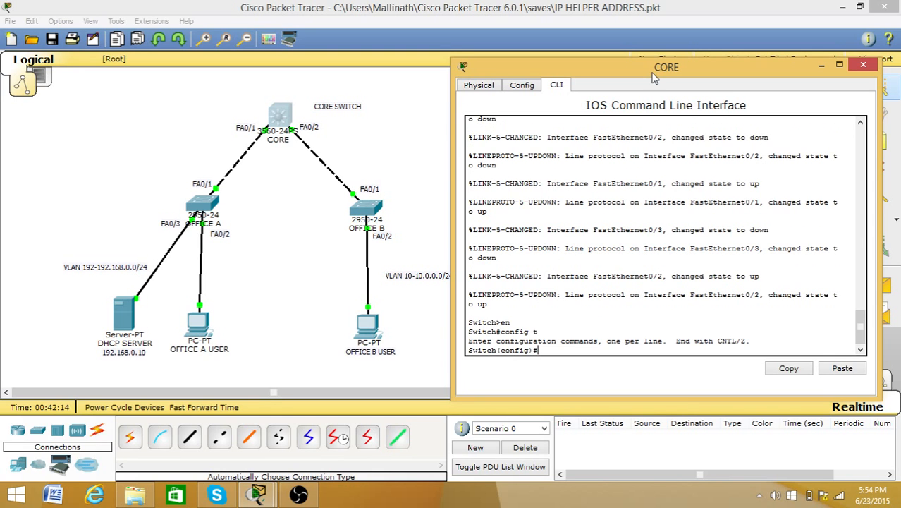
Step: Set the core switch's hostname to CORE
{"action": "type", "text": "hostnam"}
{"action": "key", "text": "Tab"}
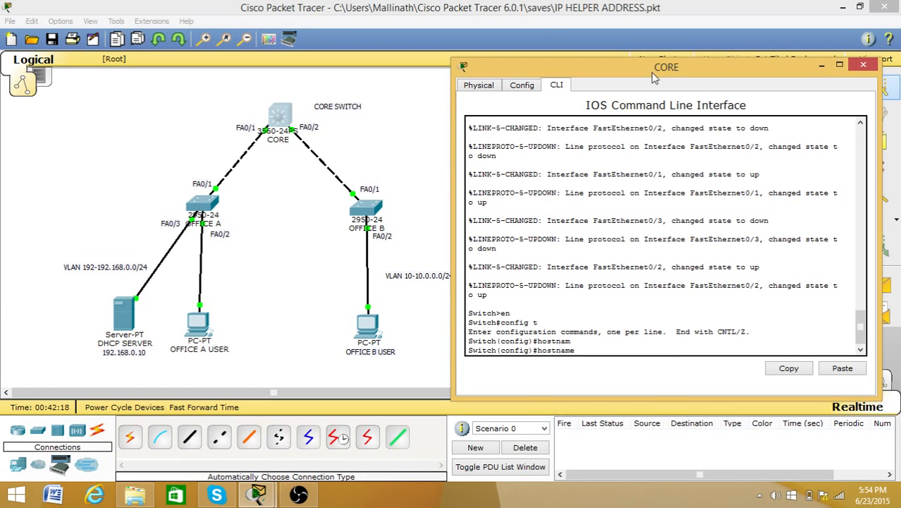
{"action": "type", "text": "CORE"}
{"action": "key", "text": "Return"}
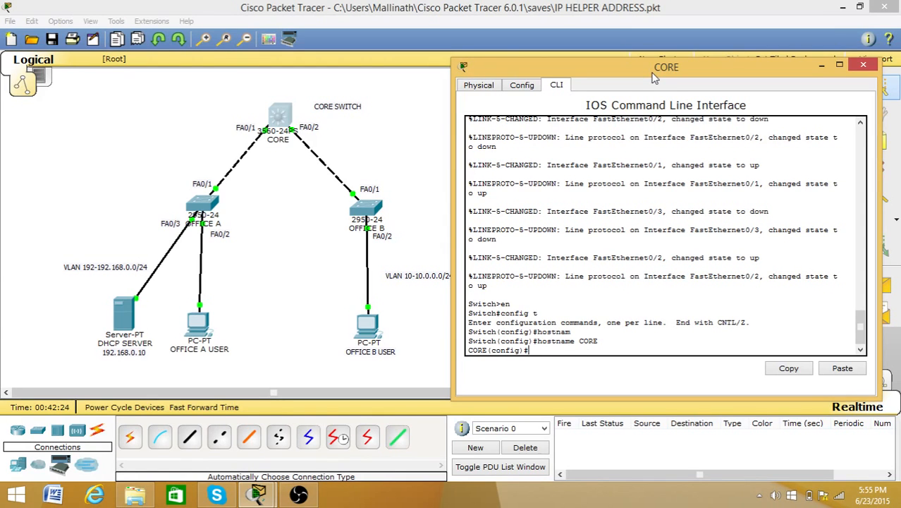
Step: Create VLAN 192 and VLAN 10 on the core switch and return to global configuration mode
{"action": "type", "text": "vlan 192"}
{"action": "key", "text": "Return"}
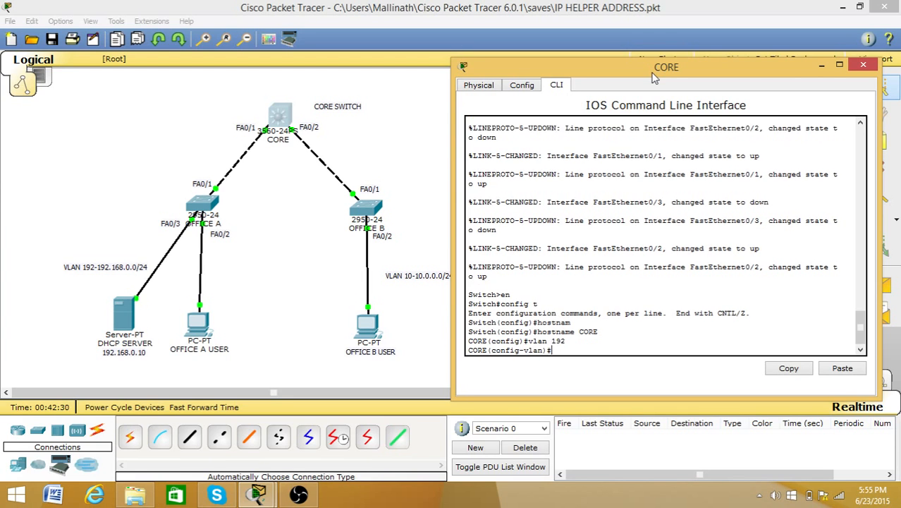
{"action": "type", "text": "vlan 10"}
{"action": "key", "text": "Return"}
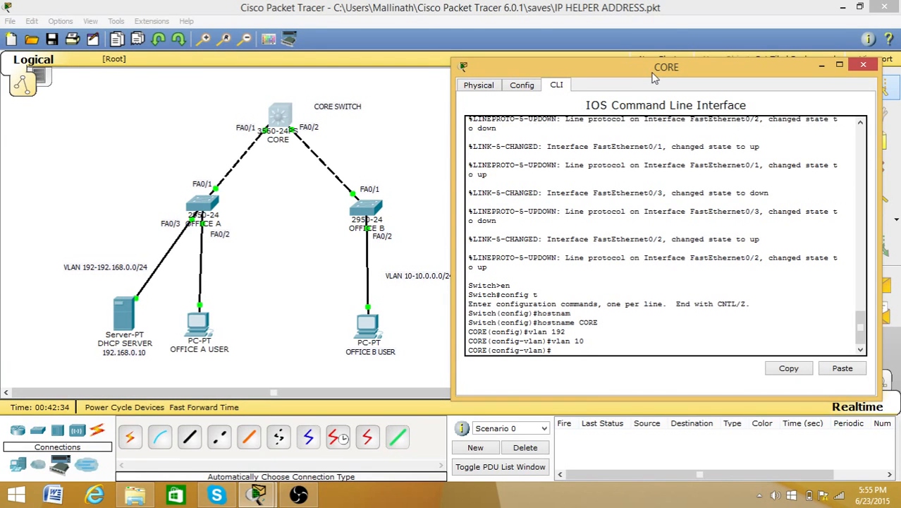
{"action": "type", "text": "exit"}
{"action": "key", "text": "Return"}
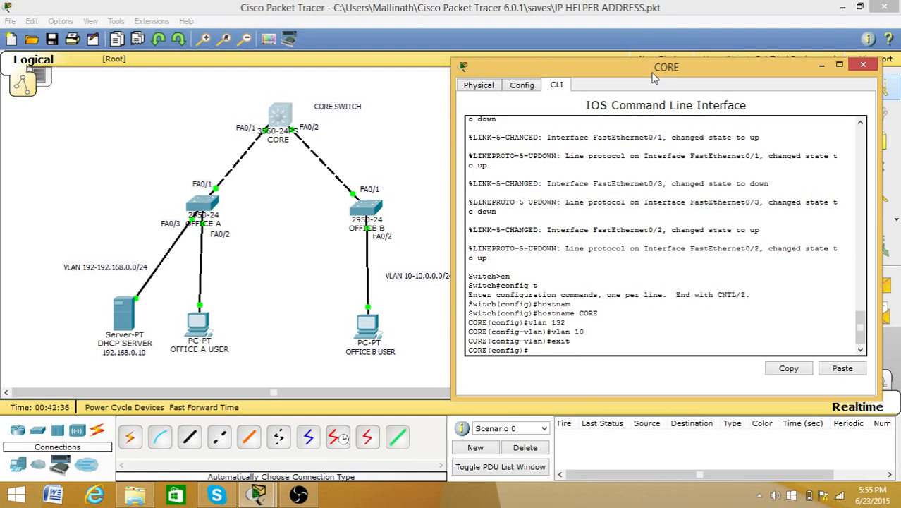
Step: Create the VLAN 192 interface on the core switch and enter its configuration mode
{"action": "type", "text": "inter"}
{"action": "key", "text": "Tab"}
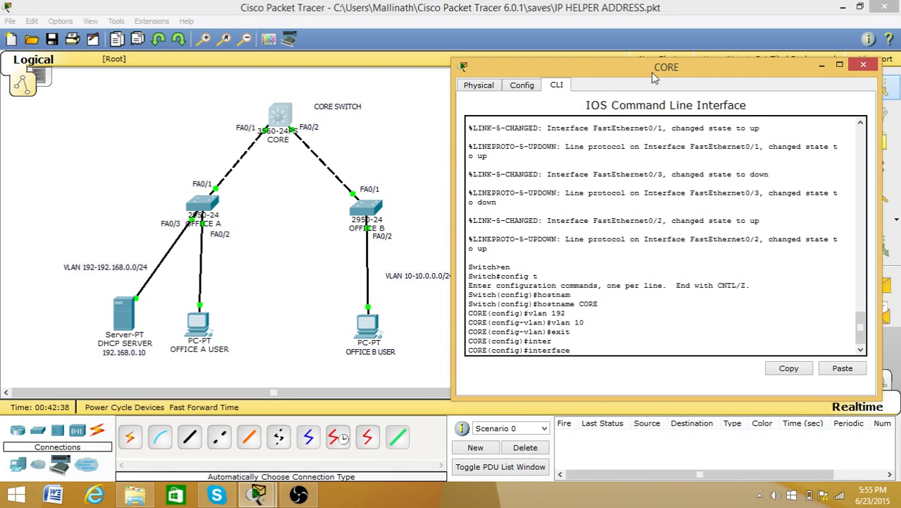
{"action": "type", "text": "vl"}
{"action": "key", "text": "Tab"}
{"action": "type", "text": "192"}
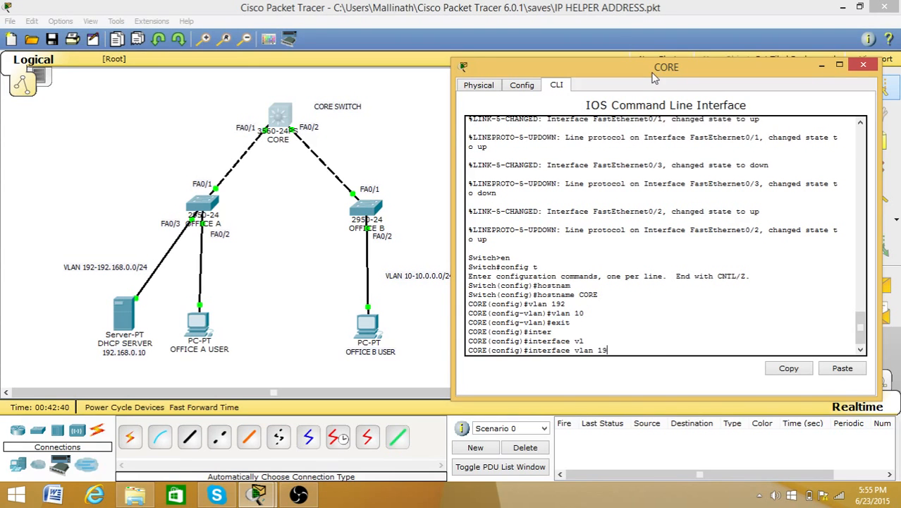
{"action": "key", "text": "Return"}
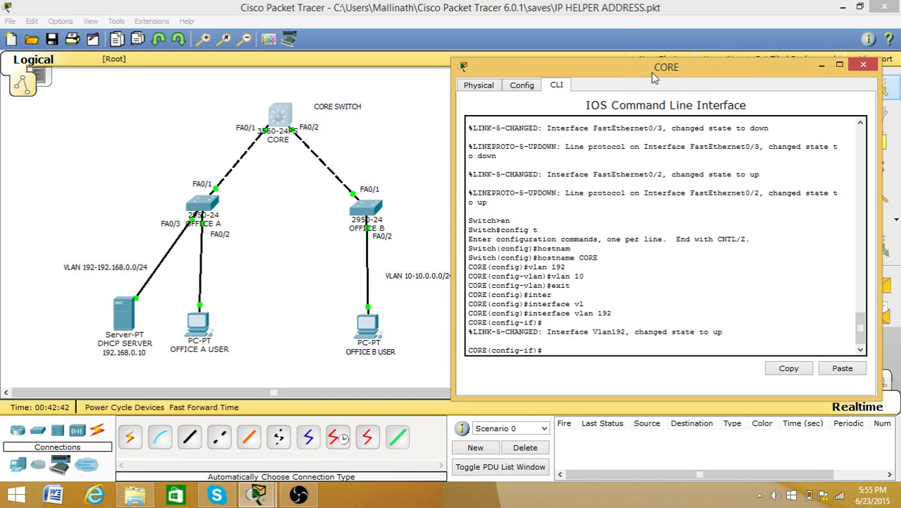
Step: Assign the VLAN 192 interface the IP address 192.168.0.1 with mask 255.255.255.0 and exit its configuration mode
{"action": "type", "text": "ip add"}
{"action": "key", "text": "Tab"}
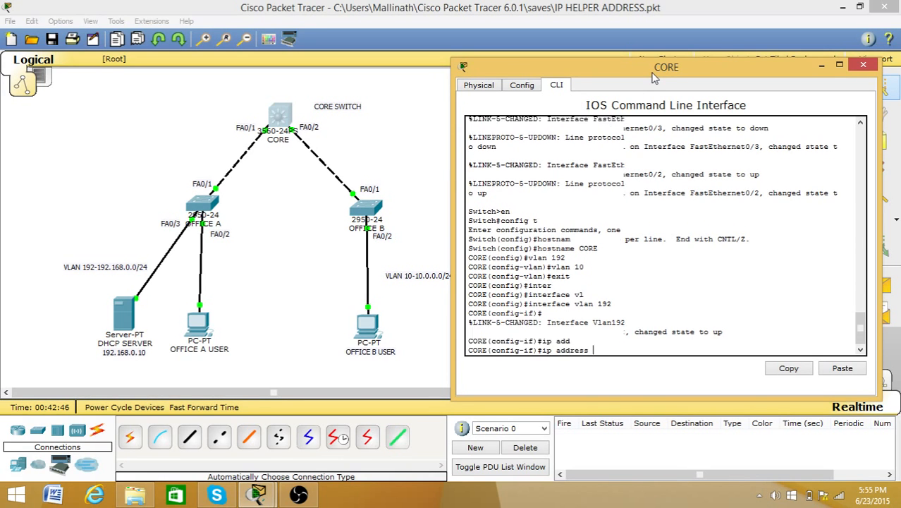
{"action": "type", "text": "192."}
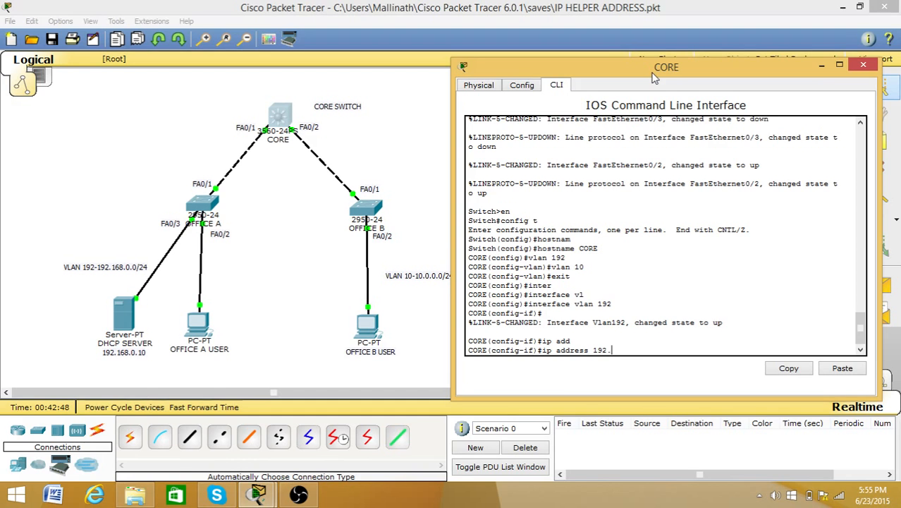
{"action": "type", "text": "168.0.1 255.255.255"}
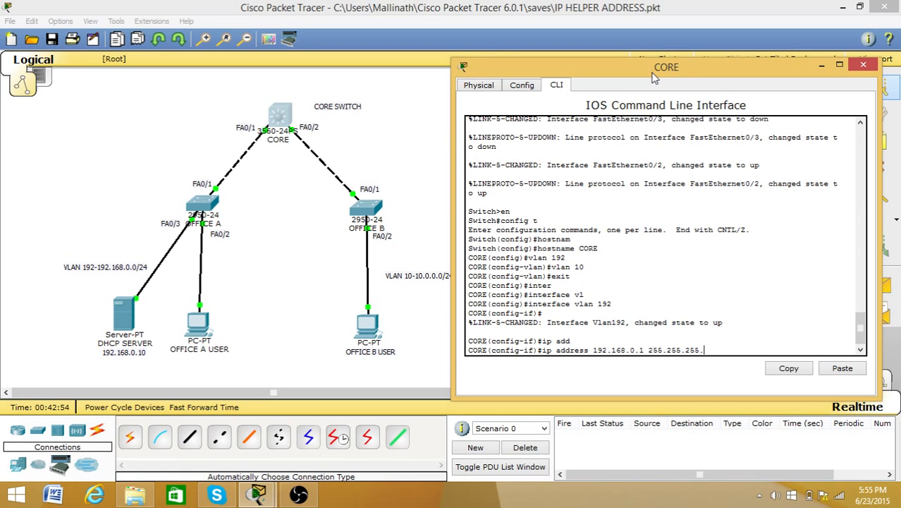
{"action": "type", "text": ".0"}
{"action": "key", "text": "Return"}
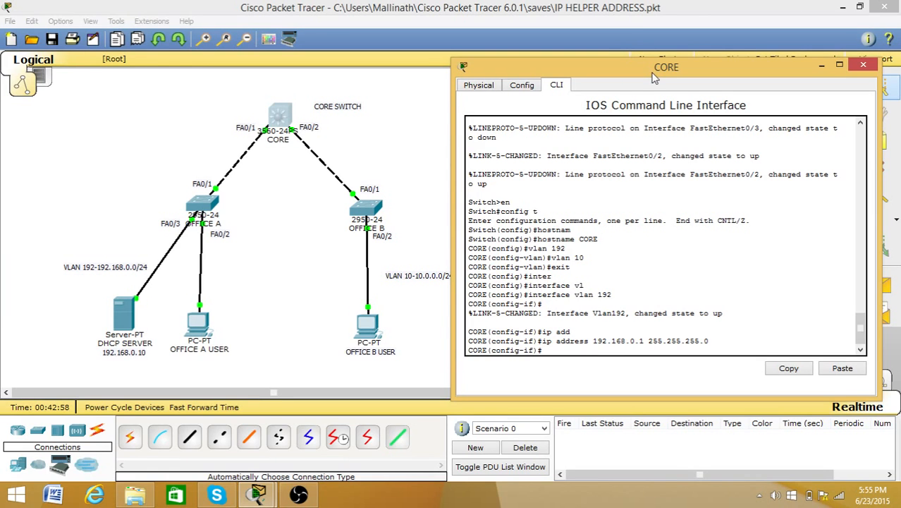
{"action": "type", "text": "exit"}
{"action": "key", "text": "Return"}
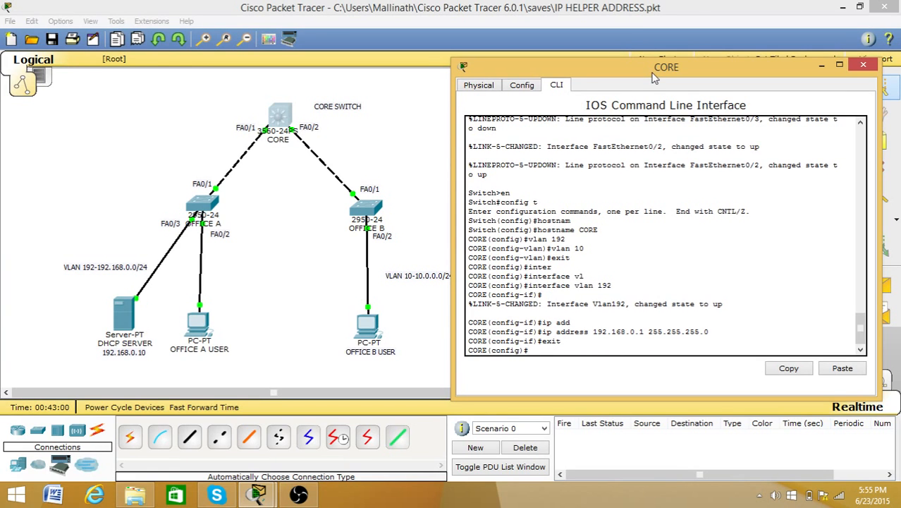
Step: Create the VLAN 10 interface on the core switch and enter its configuration mode
{"action": "type", "text": "inter"}
{"action": "key", "text": "Tab"}
{"action": "type", "text": "vl"}
{"action": "key", "text": "Tab"}
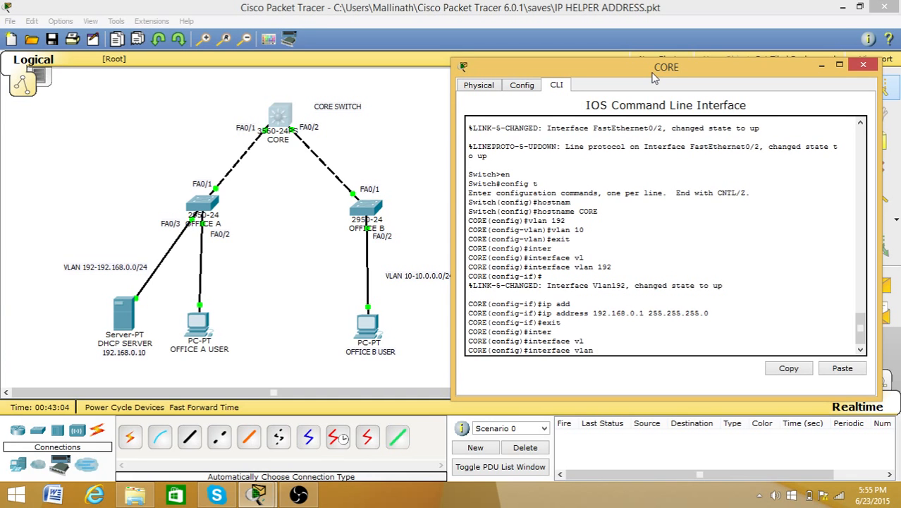
{"action": "key", "text": "Return"}
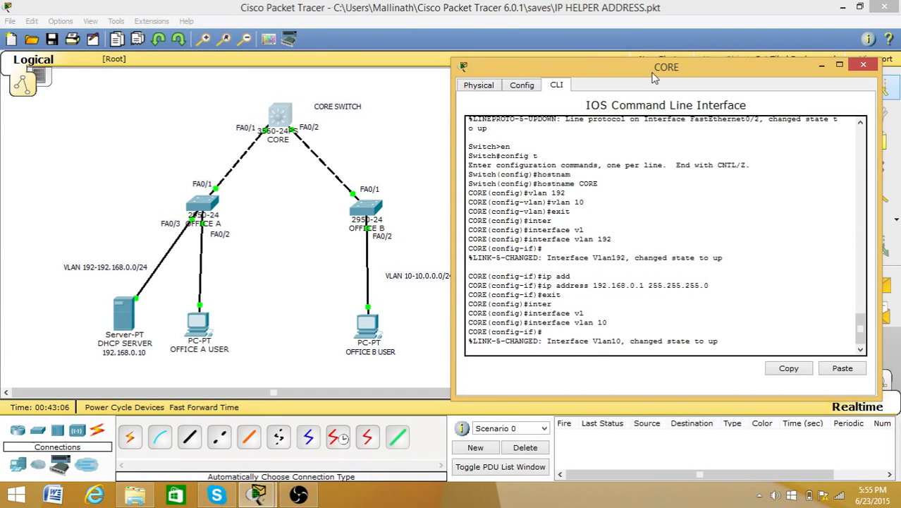
{"action": "key", "text": "Return"}
Step: Assign the VLAN 10 interface the IP address 10.0.0.1 with mask 255.255.255.0 and exit its configuration mode
{"action": "type", "text": "ip"}
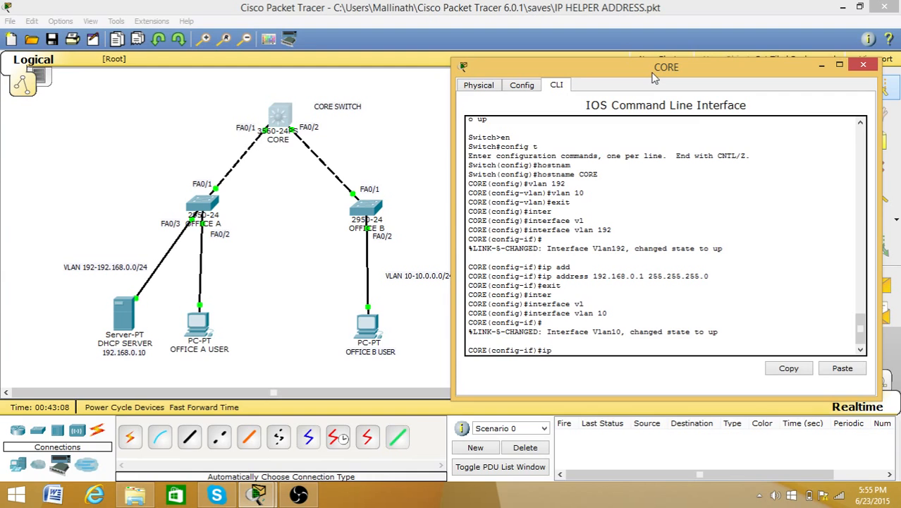
{"action": "type", "text": " add"}
{"action": "key", "text": "Tab"}
{"action": "type", "text": "1"}
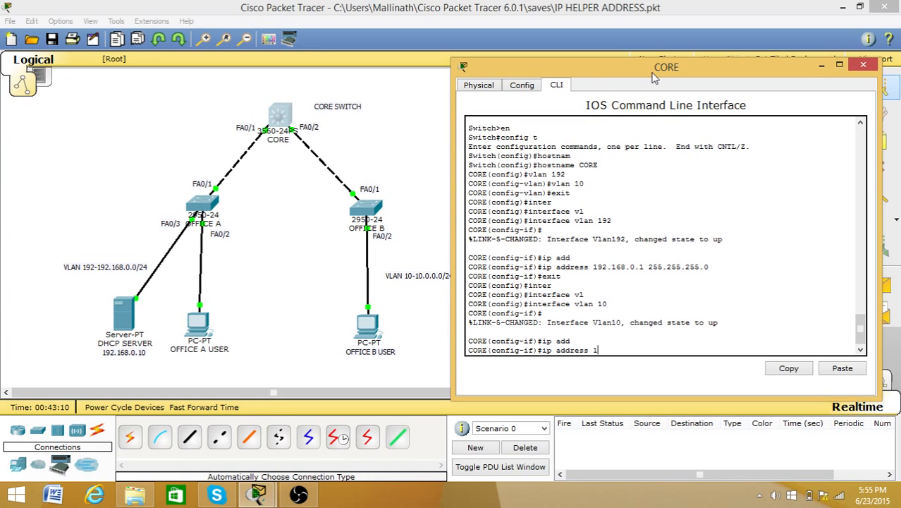
{"action": "type", "text": "0.0.0.1 255.255.255.0"}
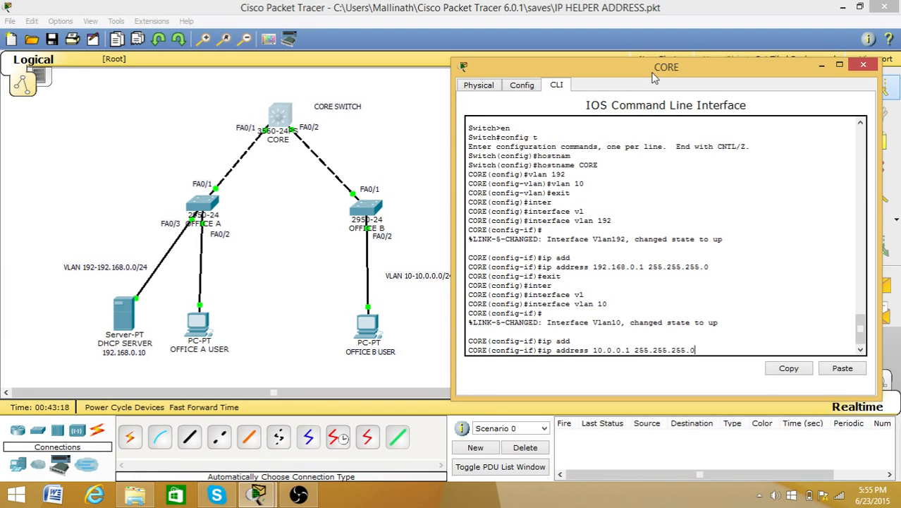
{"action": "key", "text": "Return"}
{"action": "type", "text": "e"}
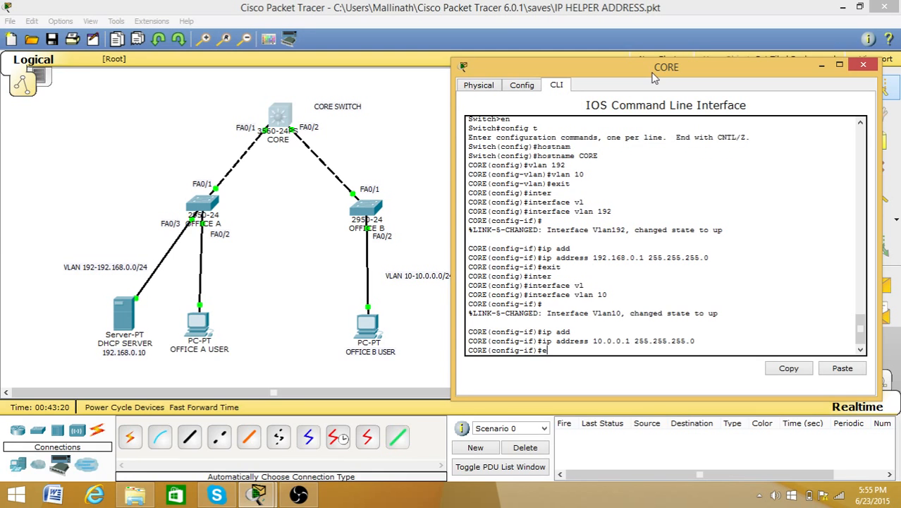
{"action": "type", "text": "xit"}
{"action": "key", "text": "Return"}
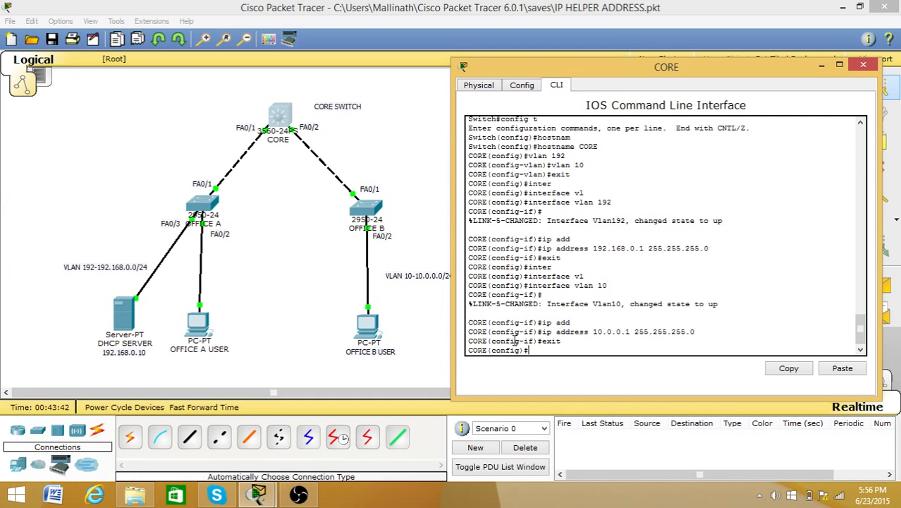
Step: Enter configuration mode for the interface range fa0/1-2 on the core switch
{"action": "type", "text": "nter"}
{"action": "key", "text": "Tab"}
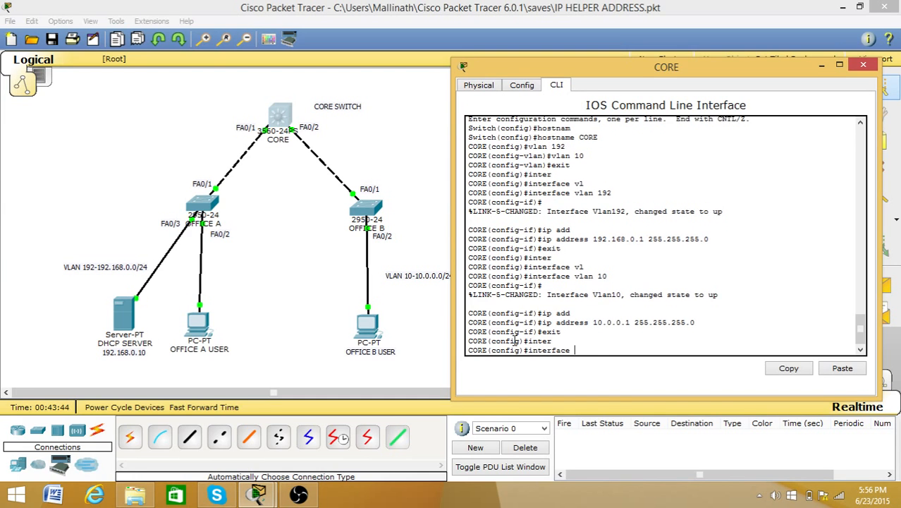
{"action": "type", "text": "r"}
{"action": "key", "text": "Tab"}
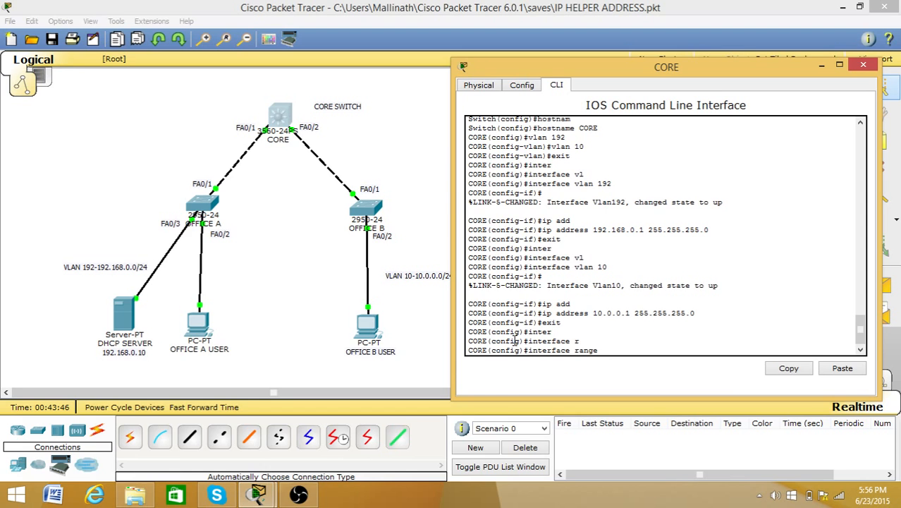
{"action": "type", "text": "fa0/1-2"}
{"action": "key", "text": "Return"}
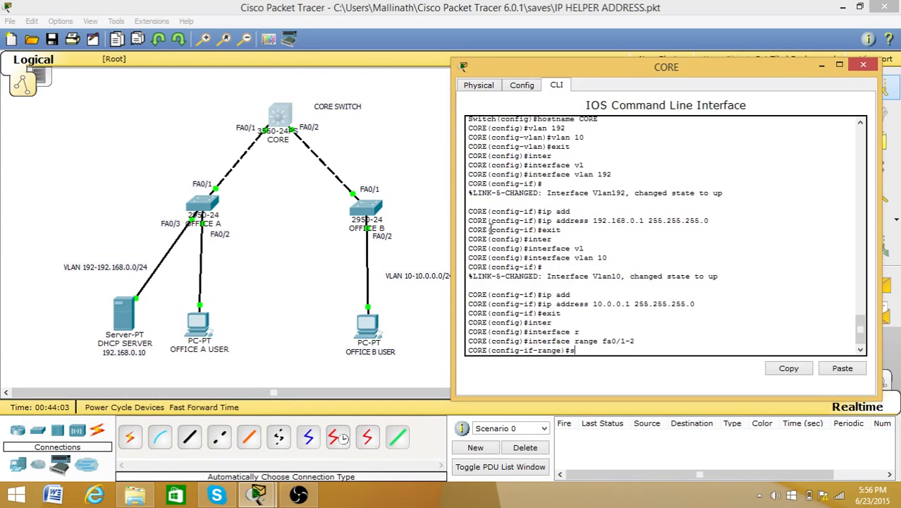
Step: Set the trunk encapsulation of the core switch's fa0/1-2 ports to dot1q
{"action": "type", "text": "sw"}
{"action": "key", "text": "Tab"}
{"action": "type", "text": "tr"}
{"action": "key", "text": "Tab"}
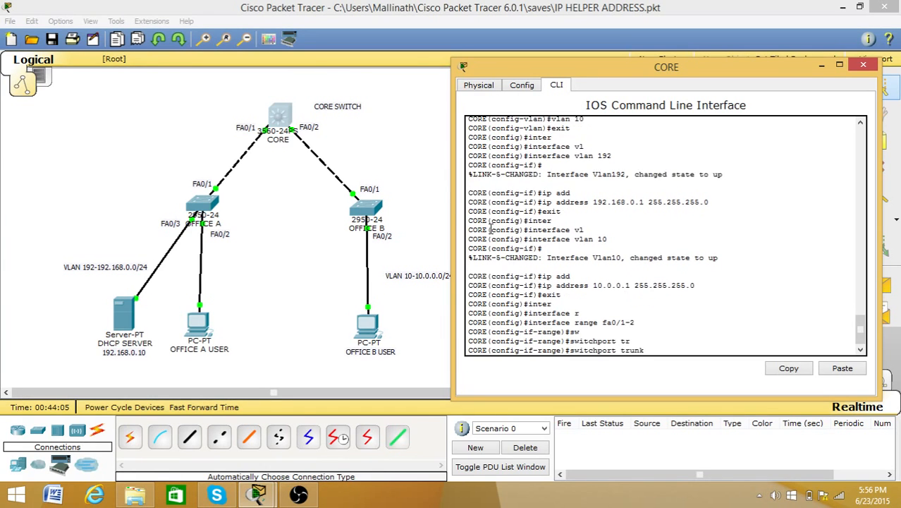
{"action": "type", "text": "en"}
{"action": "key", "text": "Tab"}
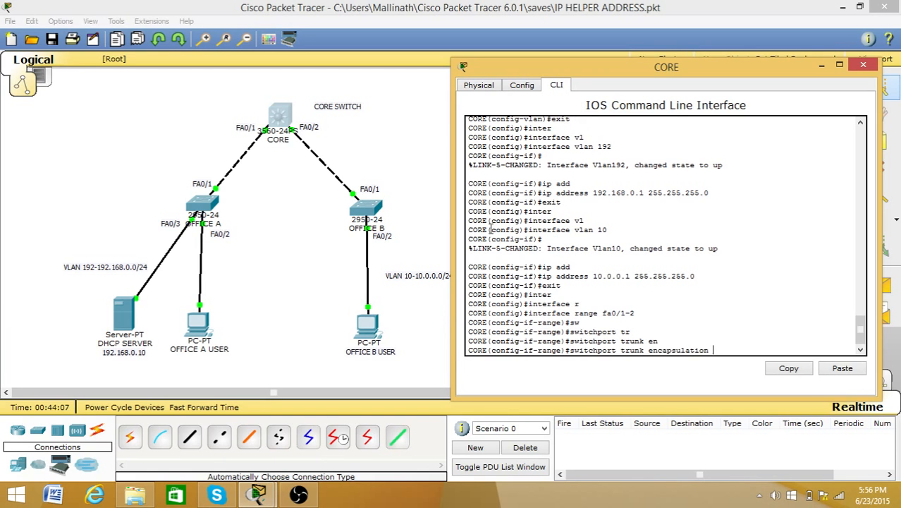
{"action": "type", "text": "do"}
{"action": "key", "text": "Tab"}
{"action": "key", "text": "Return"}
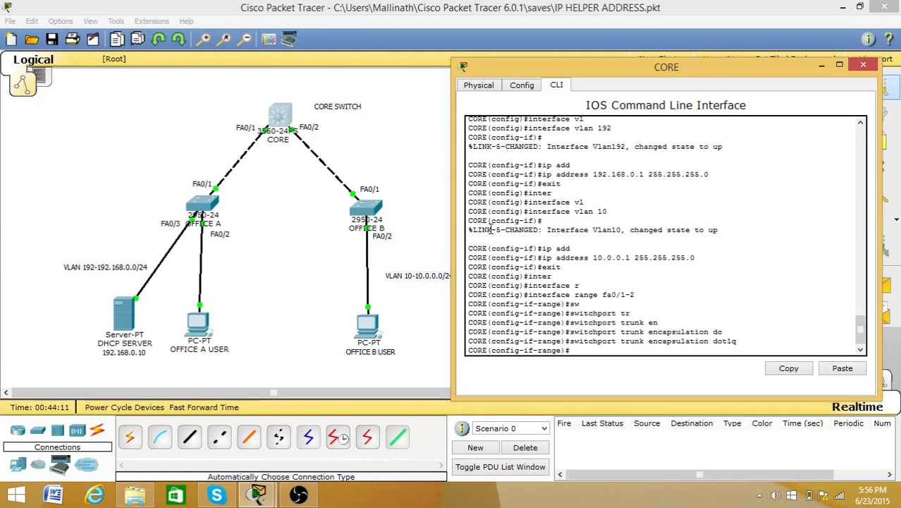
Step: Set the switchport mode of the core switch's fa0/1-2 ports to trunk
{"action": "type", "text": "sw"}
{"action": "key", "text": "Tab"}
{"action": "type", "text": "mod"}
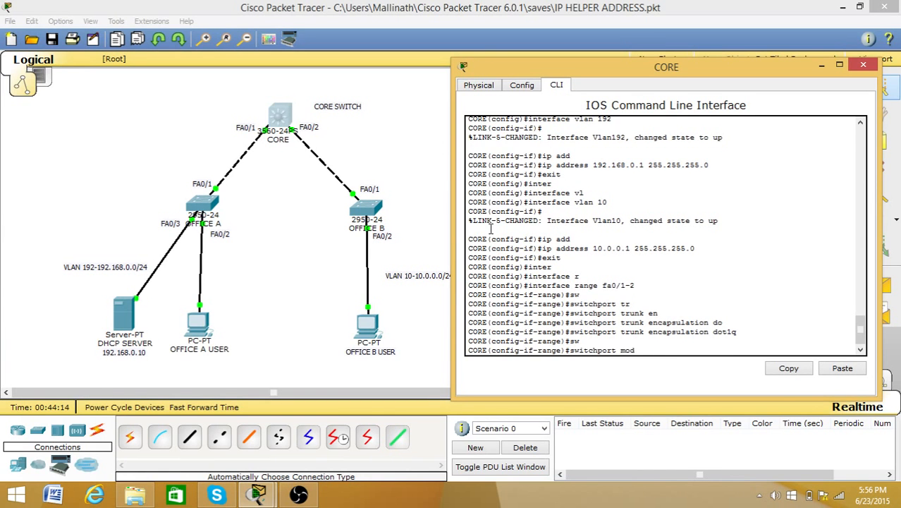
{"action": "key", "text": "Tab"}
{"action": "type", "text": "tr"}
{"action": "key", "text": "Tab"}
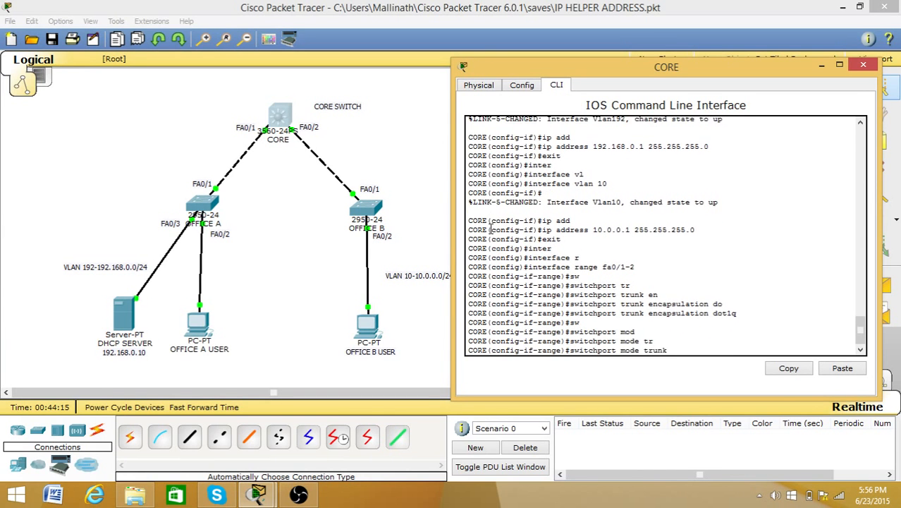
{"action": "key", "text": "Return"}
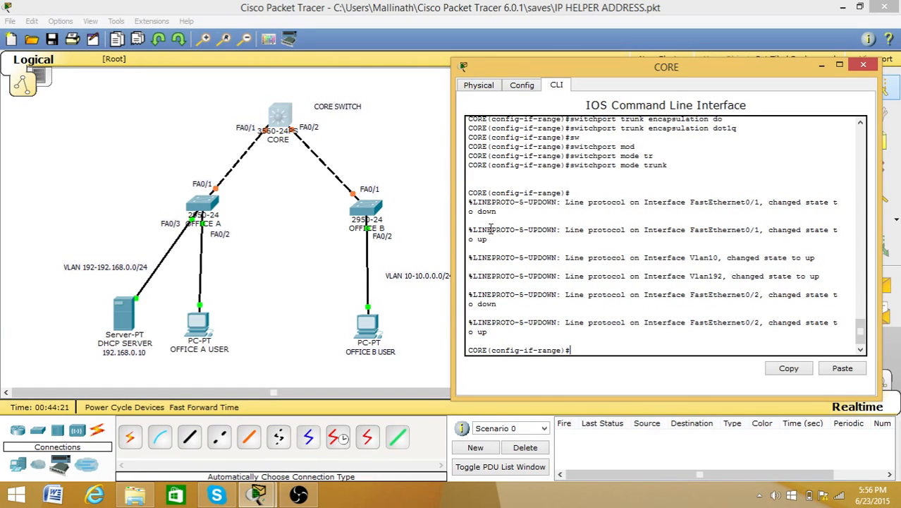
Step: Allow VLANs 1,192,10 on the core switch's fa0/1-2 trunk ports
{"action": "type", "text": "sw"}
{"action": "key", "text": "Tab"}
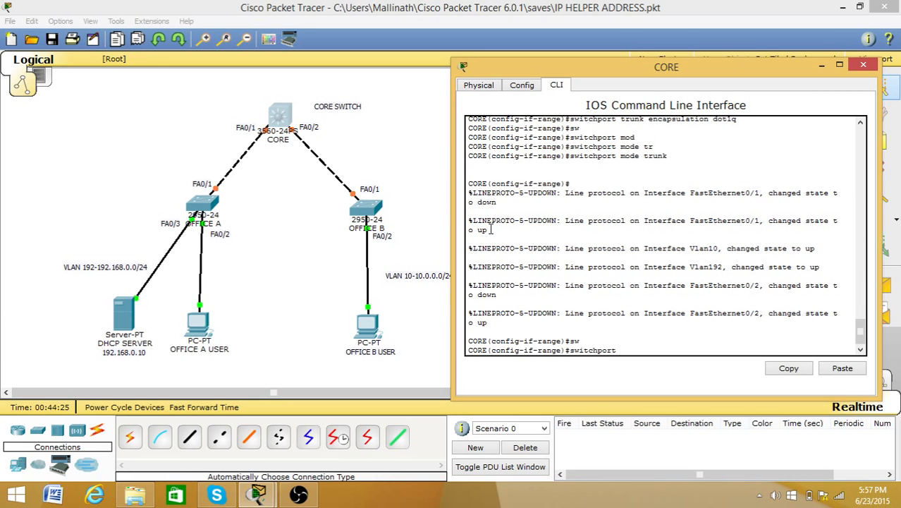
{"action": "type", "text": "tr"}
{"action": "key", "text": "Tab"}
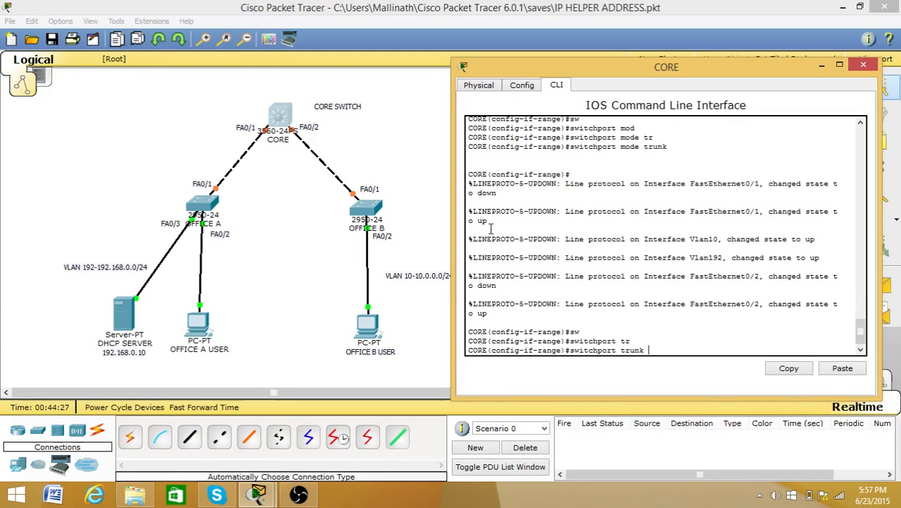
{"action": "type", "text": "all"}
{"action": "key", "text": "Tab"}
{"action": "type", "text": "vl"}
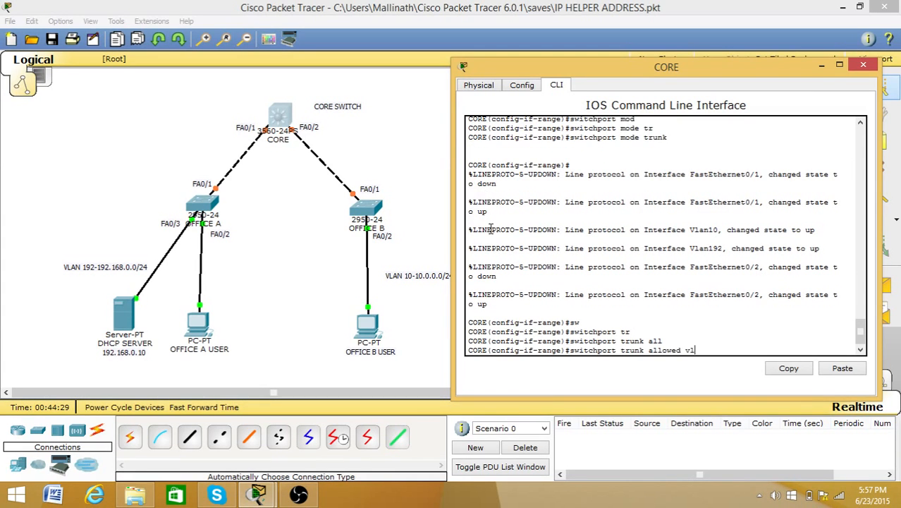
{"action": "key", "text": "Tab"}
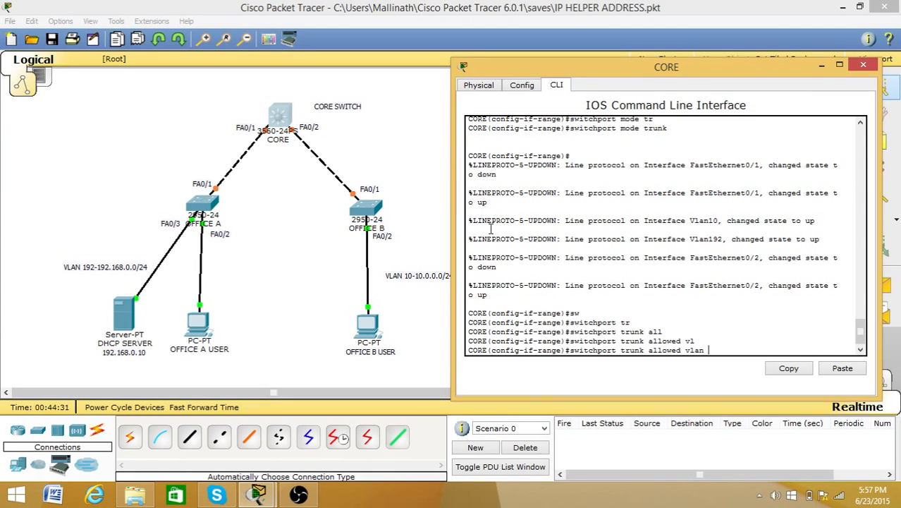
{"action": "type", "text": "1,1"}
{"action": "type", "text": "92,10"}
{"action": "key", "text": "Return"}
Step: Exit the interface range configuration mode and close the core switch's window
{"action": "type", "text": "ex"}
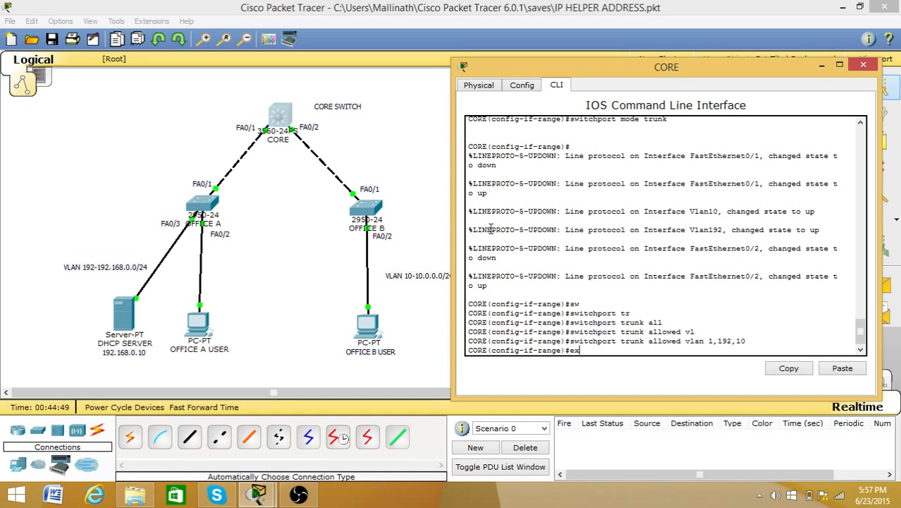
{"action": "type", "text": "it"}
{"action": "key", "text": "Return"}
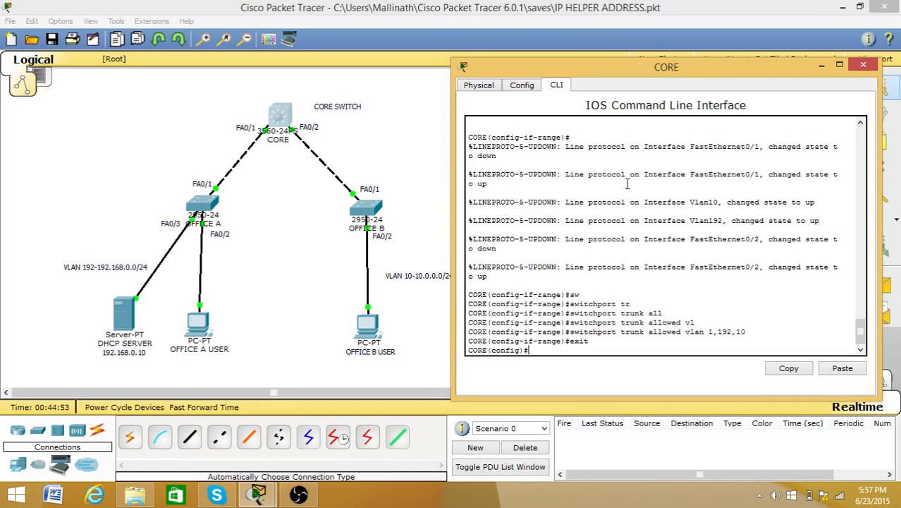
{"action": "left_click", "coordinate": [864, 65]}
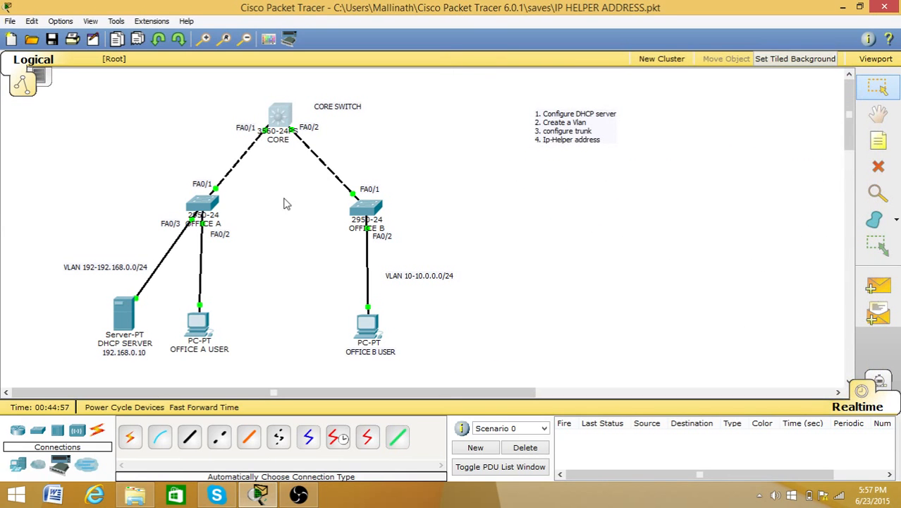
Step: Open the OFFICE A switch's command line and enter global configuration mode
{"action": "mouse_move", "coordinate": [208, 205]}
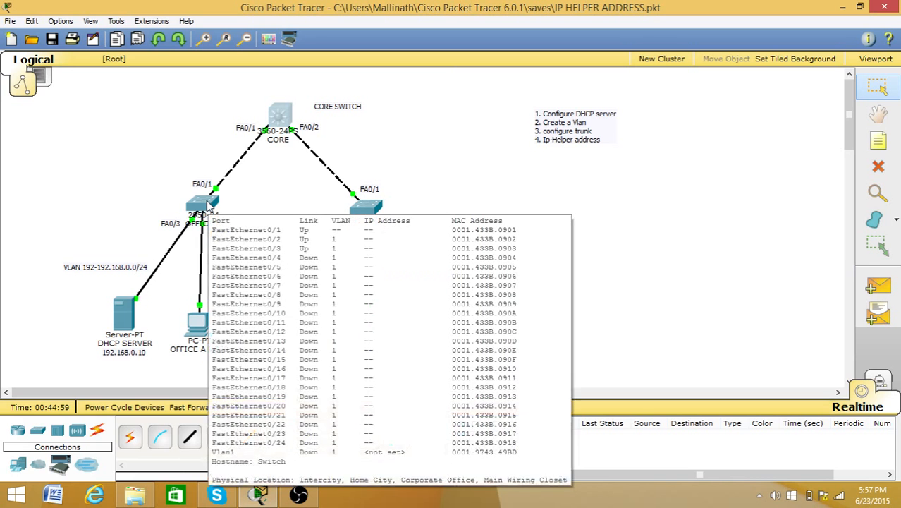
{"action": "left_click", "coordinate": [208, 206]}
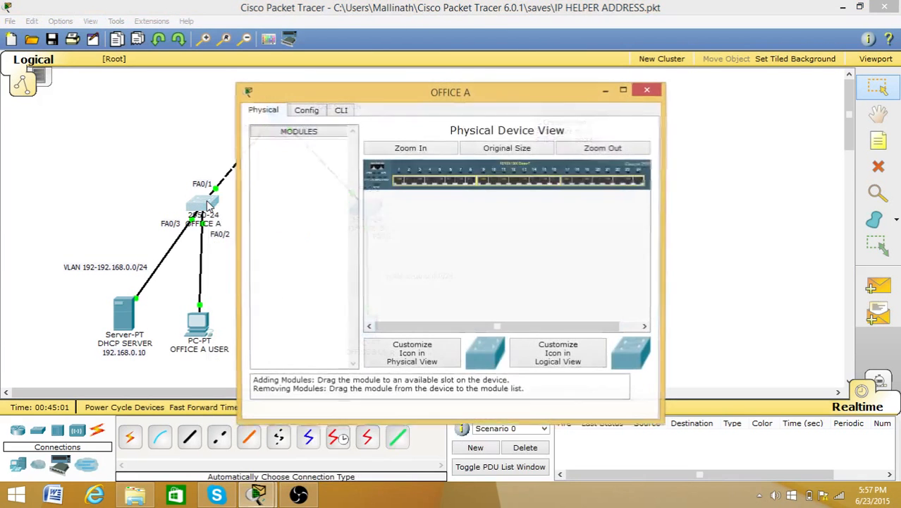
{"action": "left_click_drag", "start_coordinate": [350, 97], "coordinate": [429, 55]}
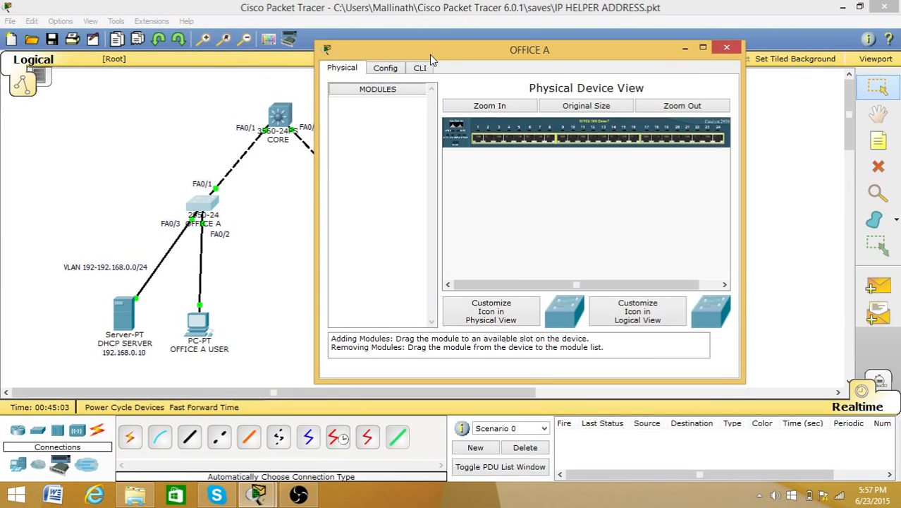
{"action": "left_click", "coordinate": [421, 70]}
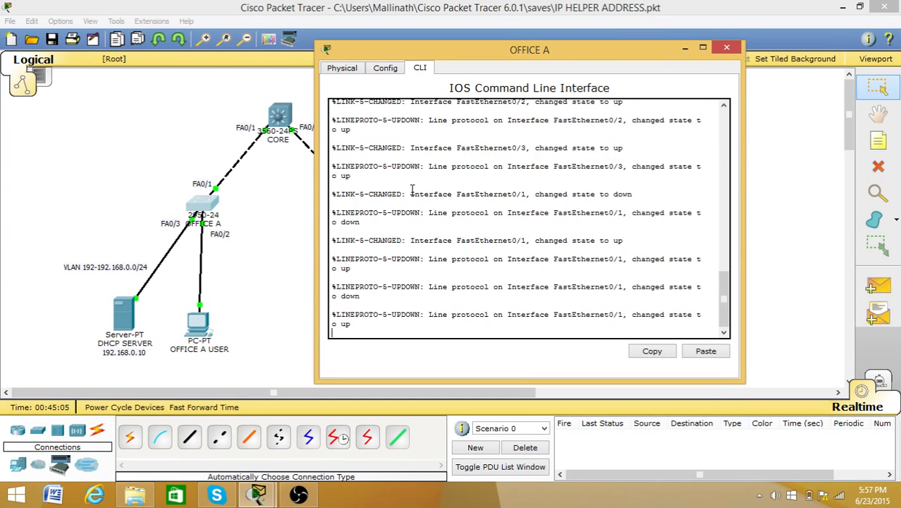
{"action": "key", "text": "Return"}
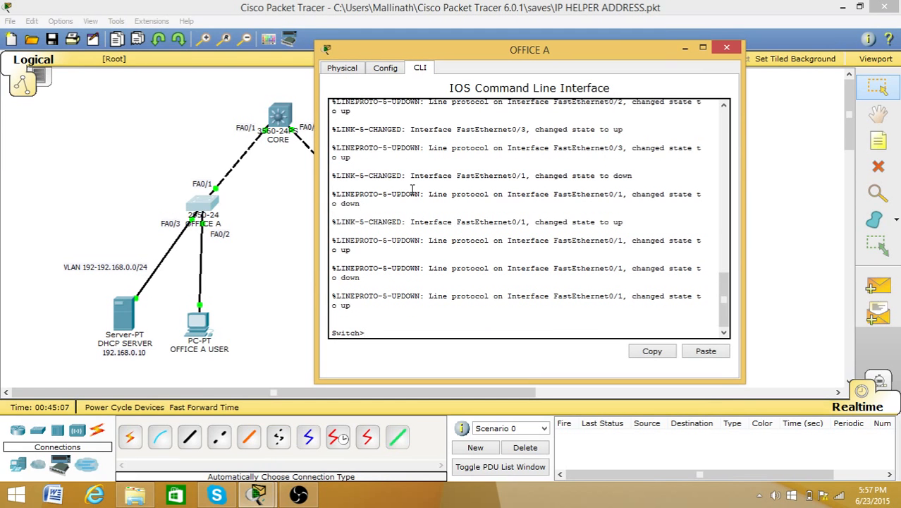
{"action": "type", "text": "en"}
{"action": "key", "text": "Return"}
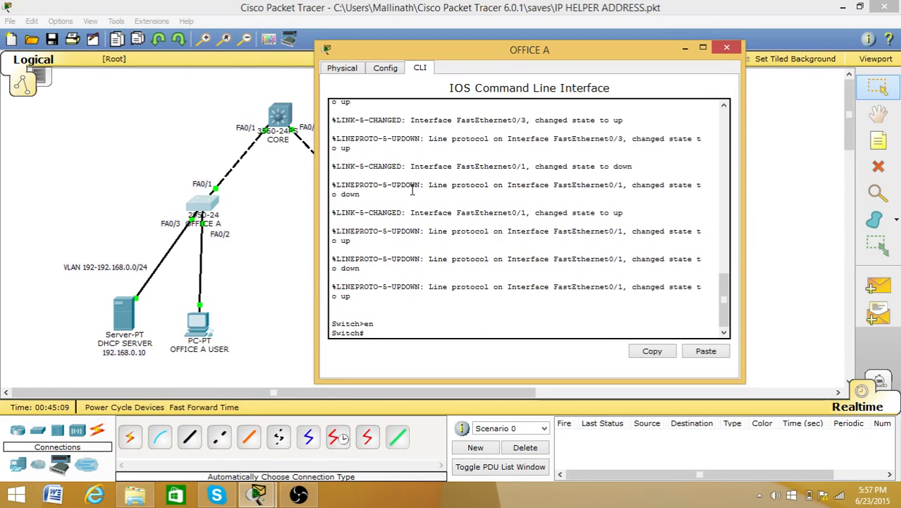
{"action": "type", "text": "config t"}
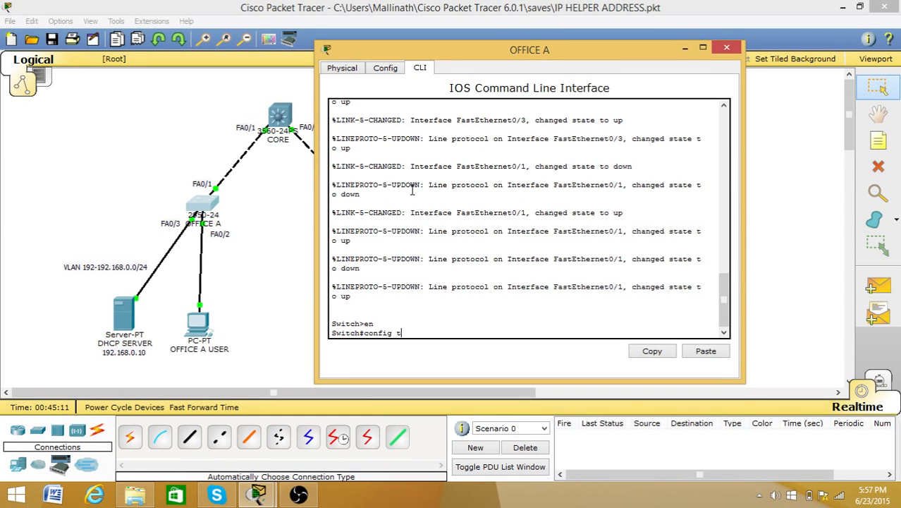
{"action": "key", "text": "Return"}
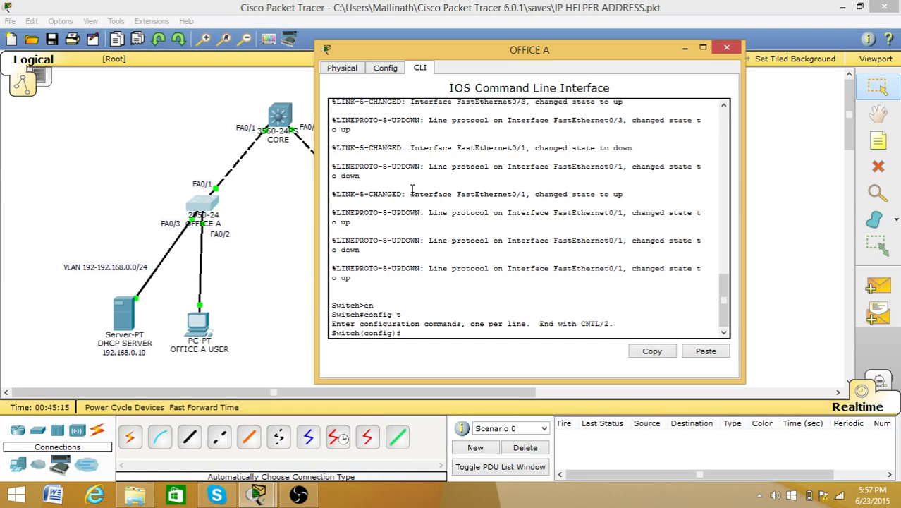
Step: Set the hostname of the OFFICE A switch to OFFICEA
{"action": "type", "text": "host"}
{"action": "key", "text": "Tab"}
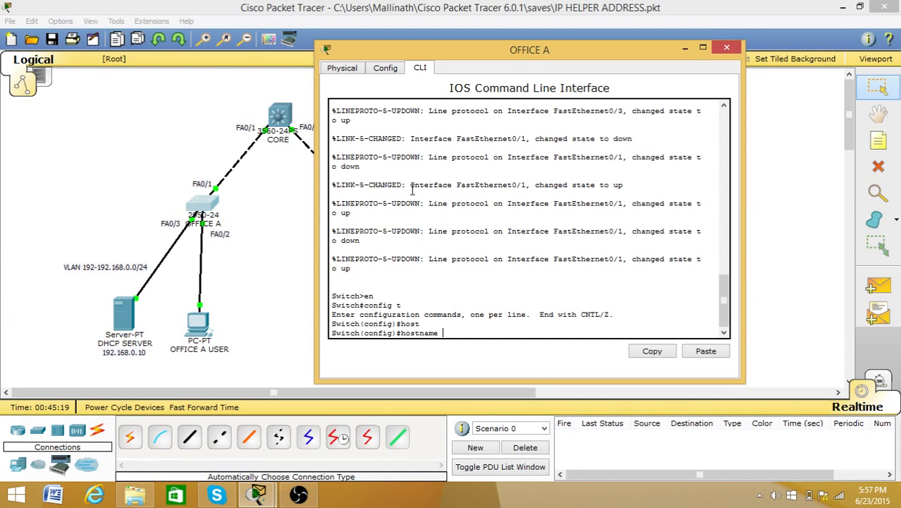
{"action": "type", "text": "OFFICEA"}
{"action": "key", "text": "Return"}
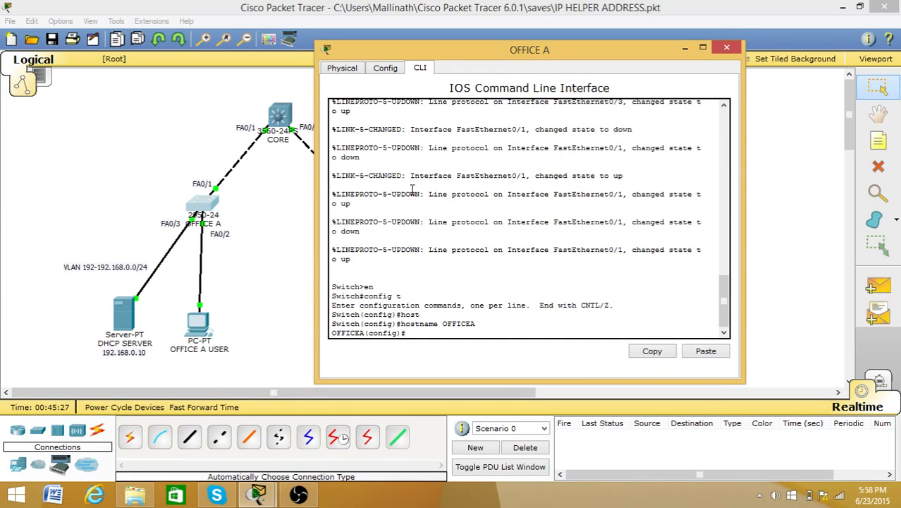
Step: Set the VTP mode of the OFFICE A switch to transparent
{"action": "type", "text": "VLA"}
{"action": "key", "text": "BackSpace"}
{"action": "key", "text": "BackSpace"}
{"action": "key", "text": "BackSpace"}
{"action": "type", "text": "V"}
{"action": "type", "text": "vtp"}
{"action": "key", "text": "Return"}
{"action": "type", "text": "vtp mod"}
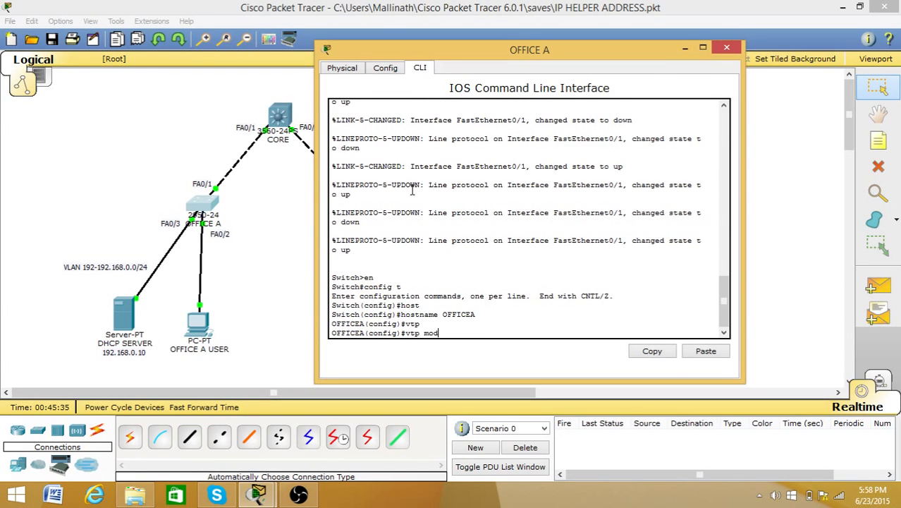
{"action": "type", "text": "e"}
{"action": "key", "text": "Tab"}
{"action": "type", "text": "tr"}
{"action": "key", "text": "Tab"}
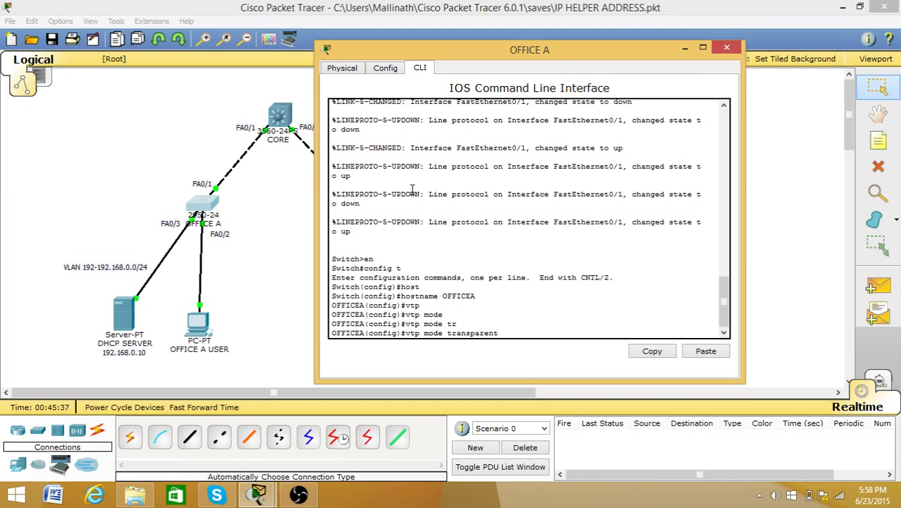
{"action": "key", "text": "Return"}
Step: Create VLAN 192 and VLAN 10 on the OFFICE A switch and exit VLAN configuration mode
{"action": "type", "text": "vla"}
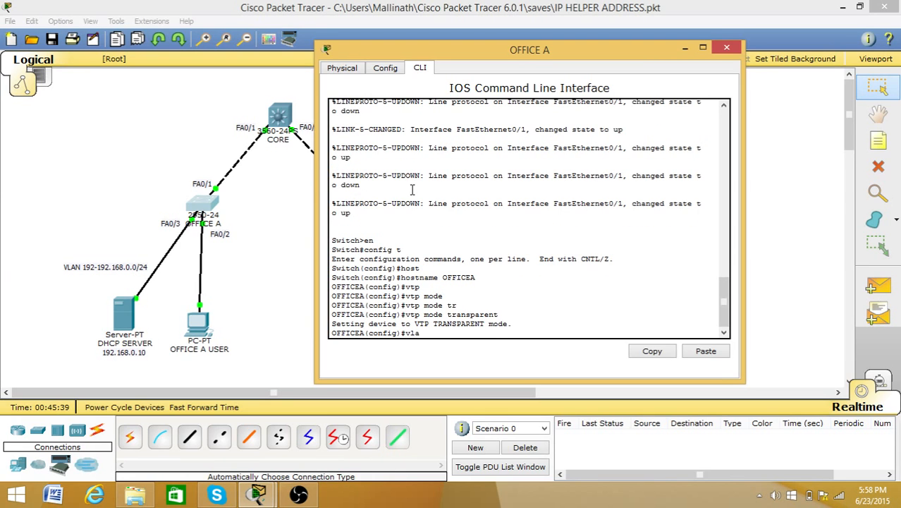
{"action": "type", "text": "n 192"}
{"action": "key", "text": "Return"}
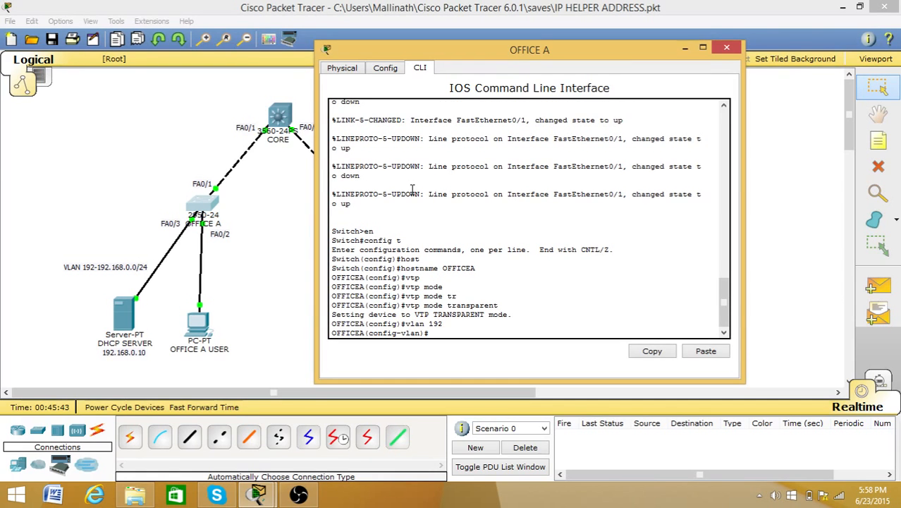
{"action": "type", "text": "vlan 10"}
{"action": "key", "text": "Return"}
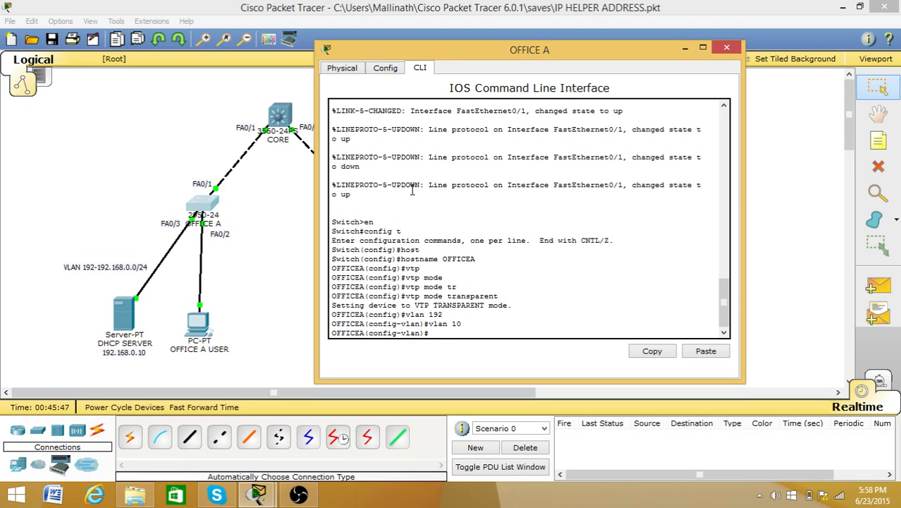
{"action": "type", "text": "exit"}
{"action": "key", "text": "Return"}
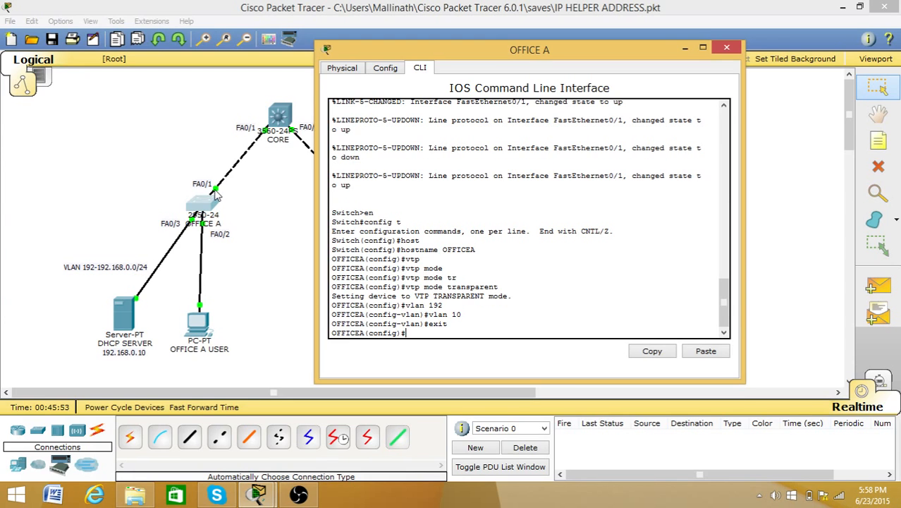
Step: Set interface fa0/1 on the OFFICE A switch to trunk mode
{"action": "left_click", "coordinate": [148, 173]}
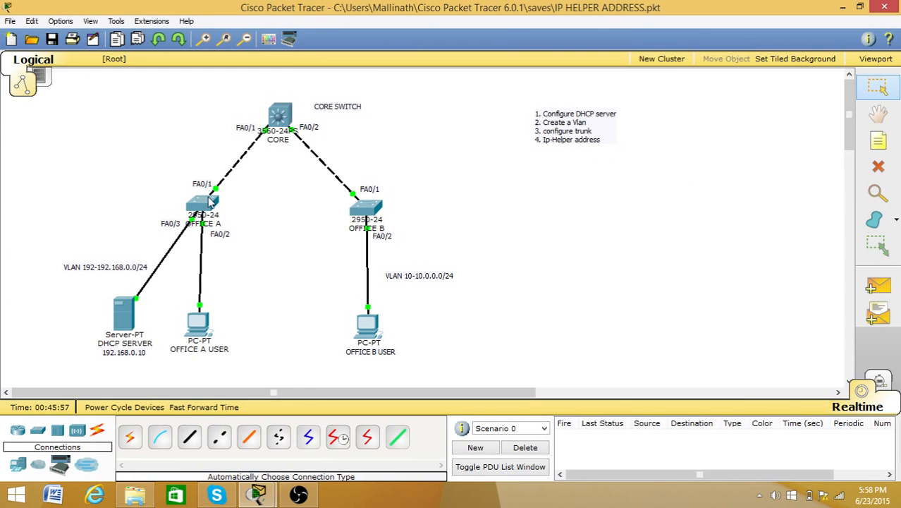
{"action": "left_click", "coordinate": [203, 212]}
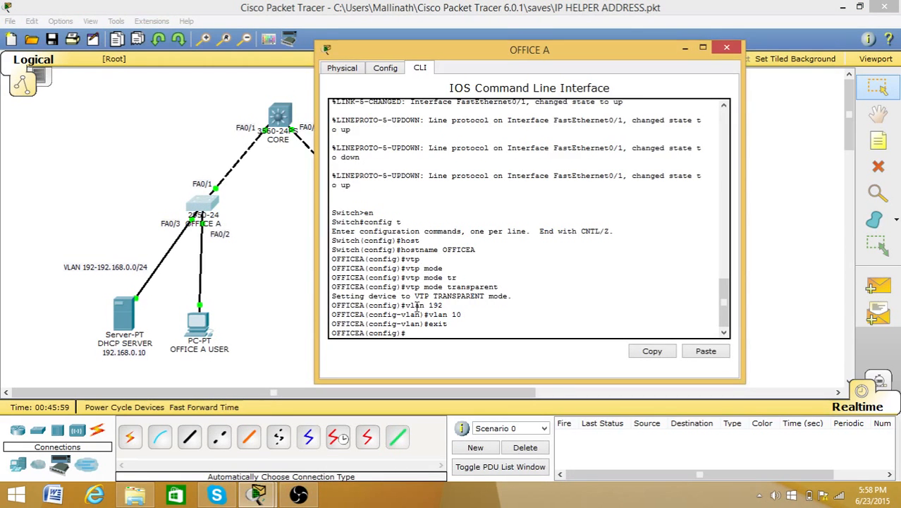
{"action": "type", "text": "inter"}
{"action": "key", "text": "Tab"}
{"action": "type", "text": "fa0/1"}
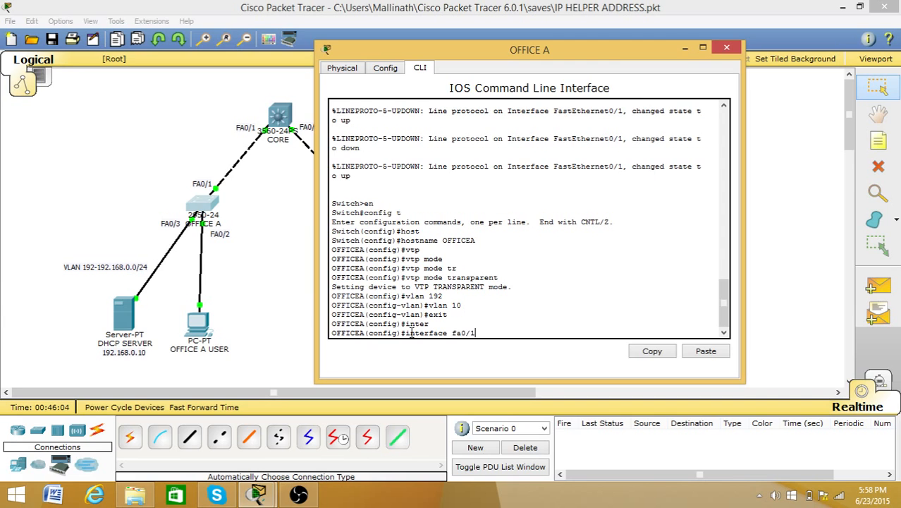
{"action": "key", "text": "Return"}
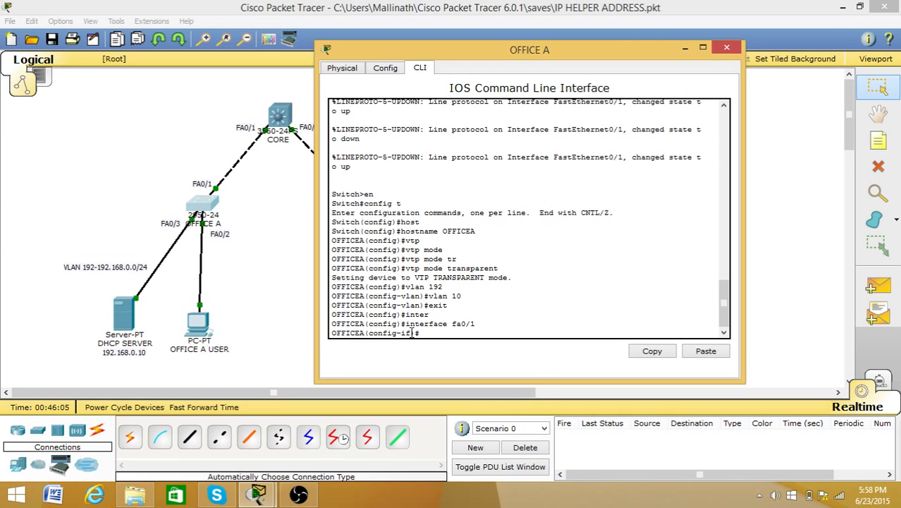
{"action": "type", "text": "sw"}
{"action": "key", "text": "Tab"}
{"action": "type", "text": "mod"}
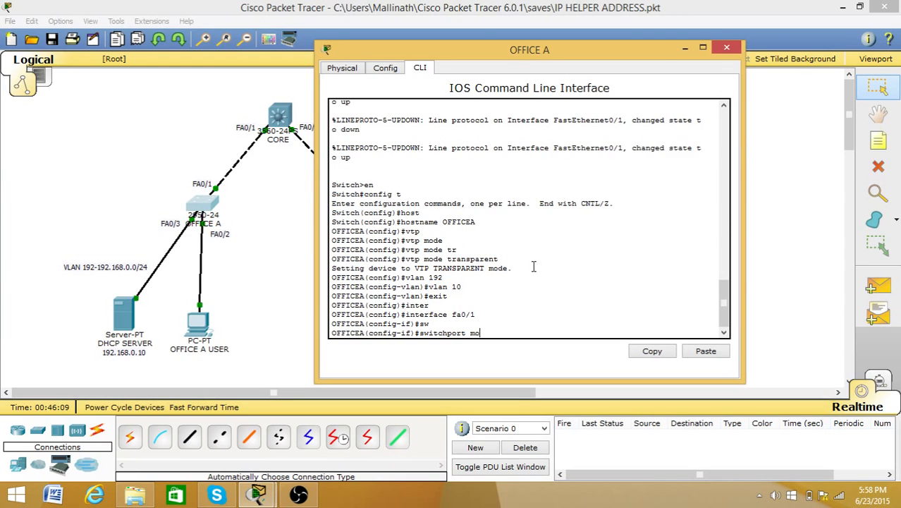
{"action": "key", "text": "Tab"}
{"action": "type", "text": "tr"}
{"action": "key", "text": "Tab"}
{"action": "key", "text": "Return"}
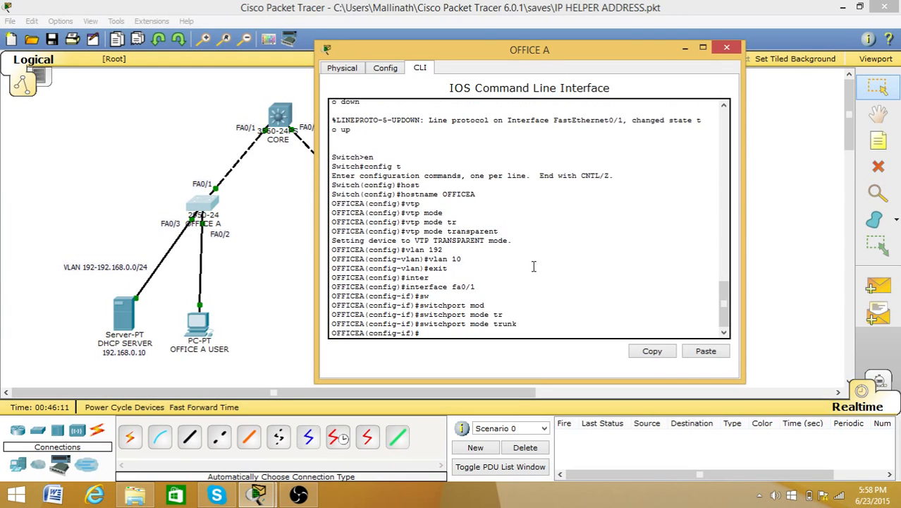
Step: Allow VLANs 1, 192 and 10 on the fa0/1 trunk, exit interface configuration and close the OFFICE A window
{"action": "type", "text": "sw"}
{"action": "key", "text": "Tab"}
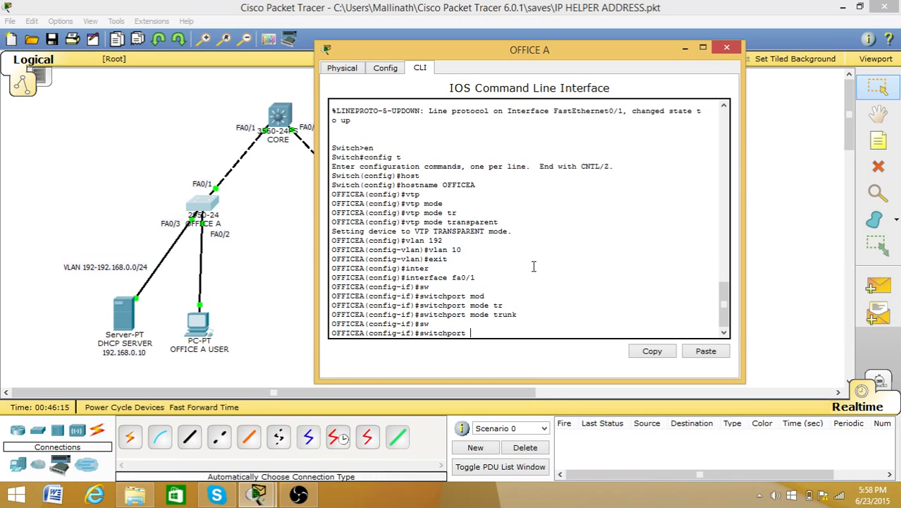
{"action": "type", "text": "tr"}
{"action": "key", "text": "Tab"}
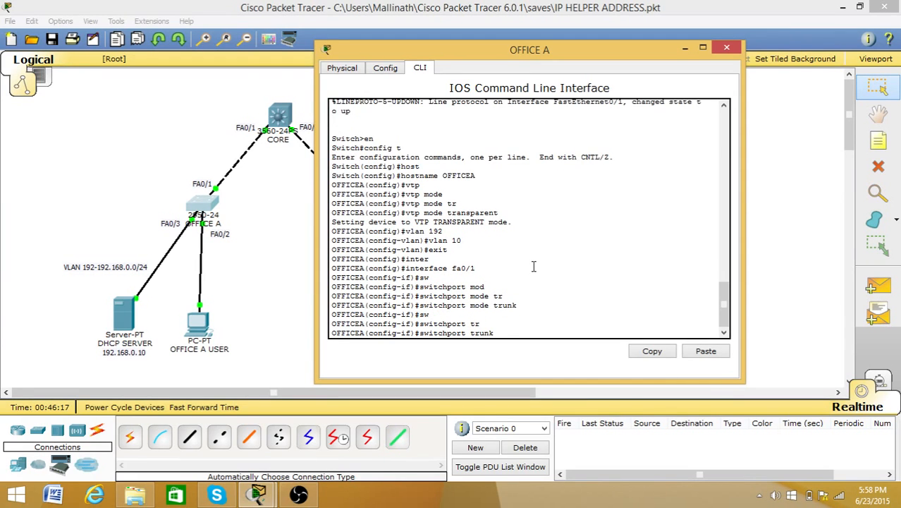
{"action": "type", "text": "all"}
{"action": "key", "text": "Tab"}
{"action": "type", "text": "vl"}
{"action": "key", "text": "Tab"}
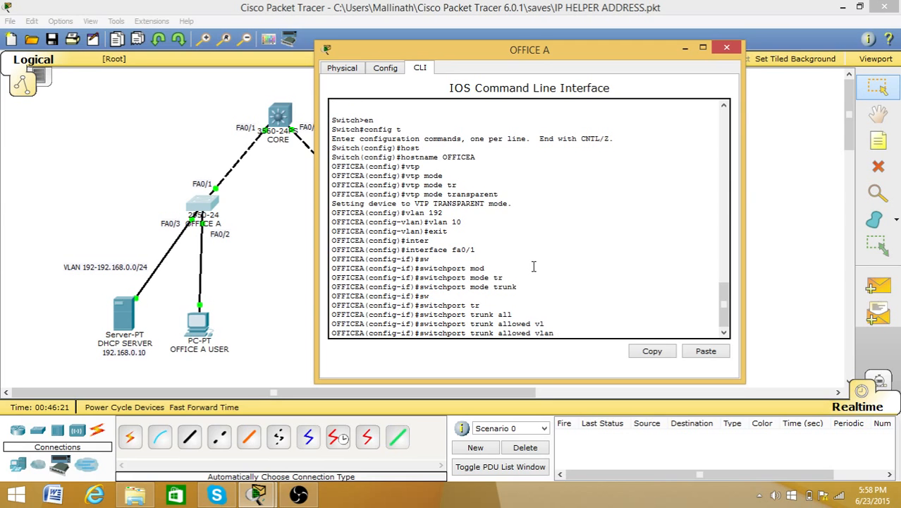
{"action": "type", "text": "1,192,10"}
{"action": "key", "text": "Return"}
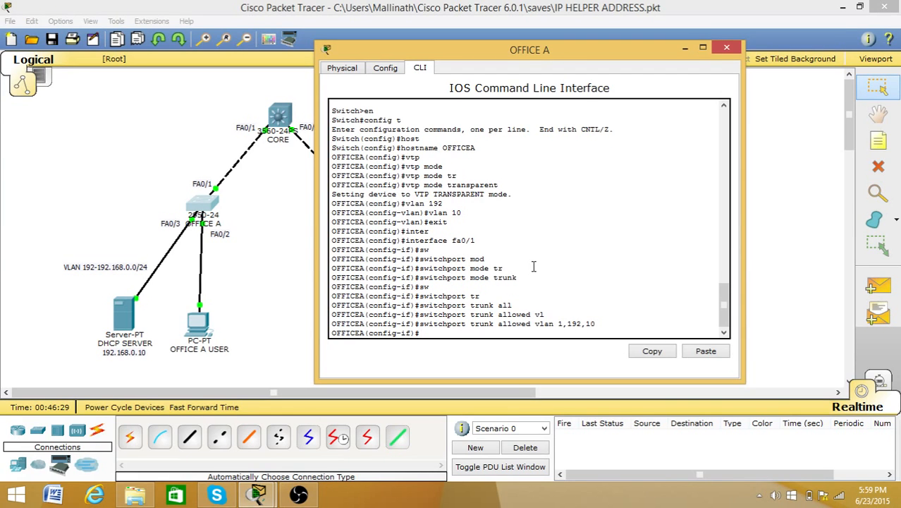
{"action": "type", "text": "exit"}
{"action": "key", "text": "Return"}
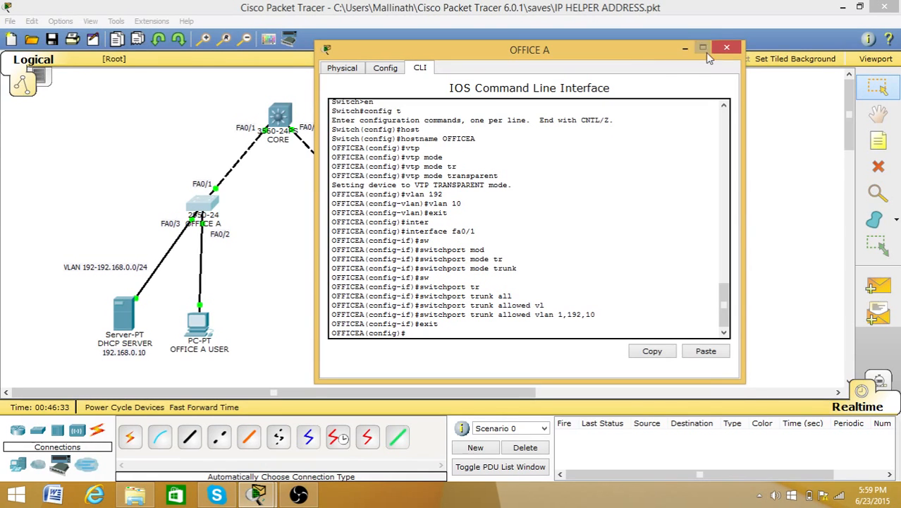
{"action": "left_click", "coordinate": [727, 51]}
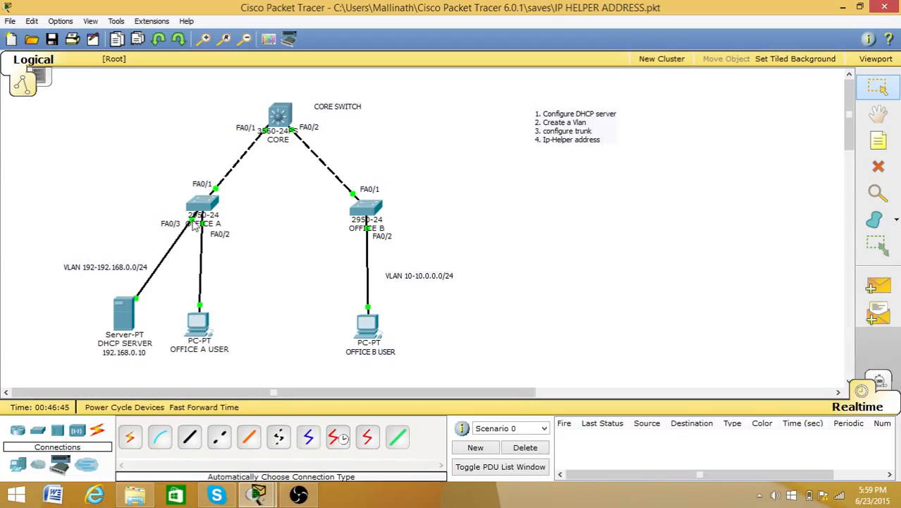
Step: Reopen the OFFICE A switch's command line and enter configuration for the interface range fa0/2-3
{"action": "left_click", "coordinate": [202, 205]}
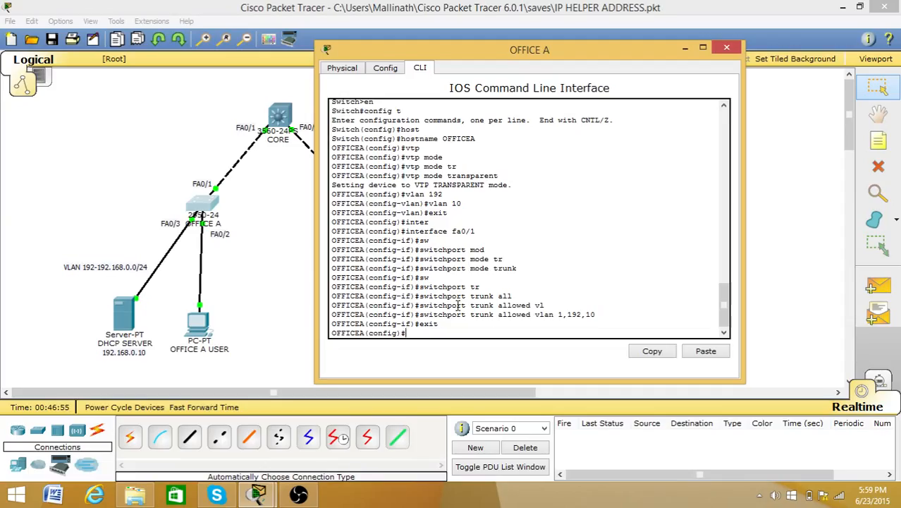
{"action": "type", "text": "inter"}
{"action": "key", "text": "Tab"}
{"action": "type", "text": "r"}
{"action": "key", "text": "Tab"}
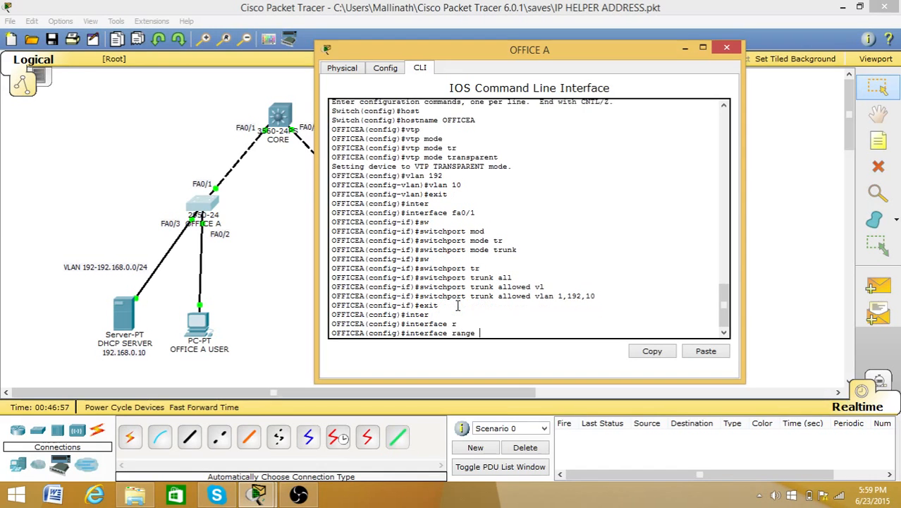
{"action": "type", "text": "fa"}
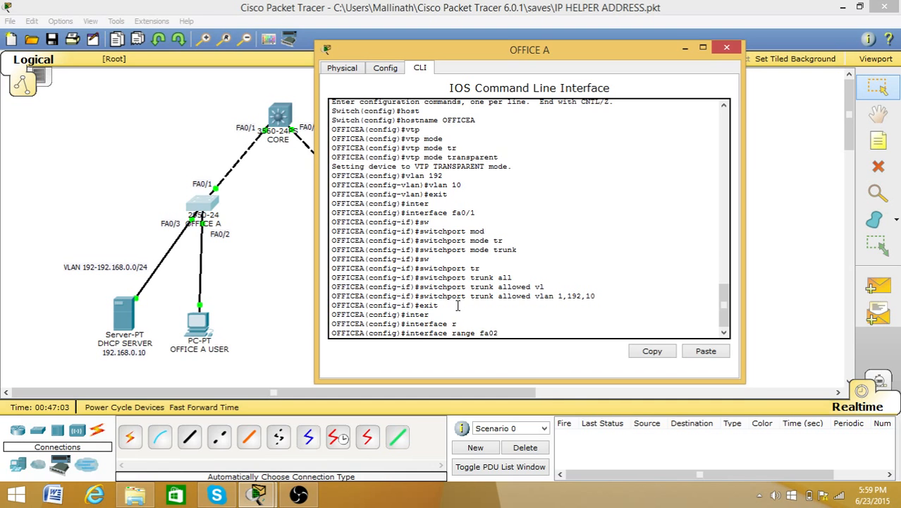
{"action": "type", "text": "0/2-3"}
{"action": "key", "text": "Return"}
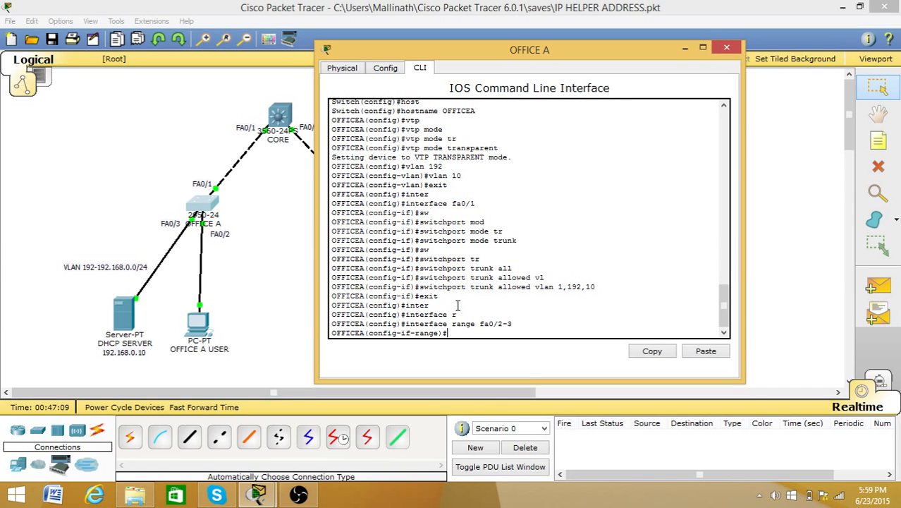
Step: Assign the selected interface range on the OFFICE A switch to access VLAN 192
{"action": "type", "text": "sw"}
{"action": "key", "text": "Tab"}
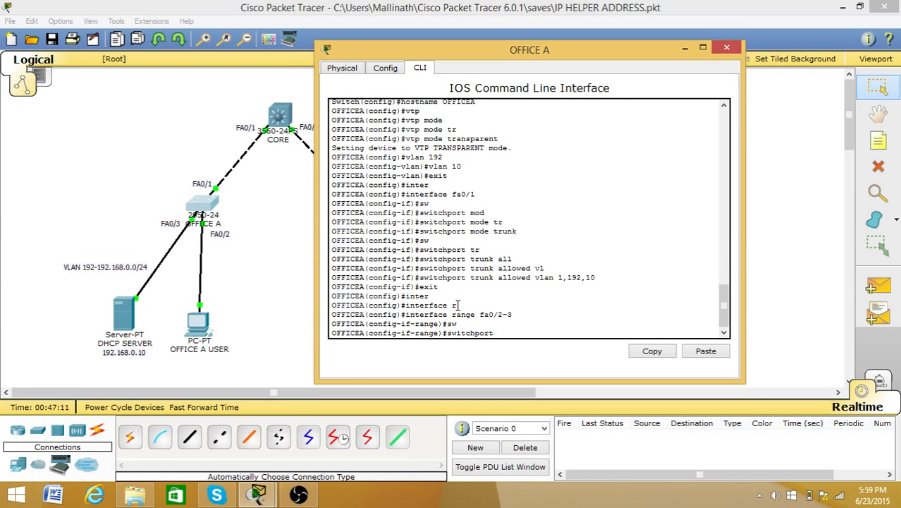
{"action": "type", "text": "acc"}
{"action": "key", "text": "Tab"}
{"action": "type", "text": "vl"}
{"action": "key", "text": "Tab"}
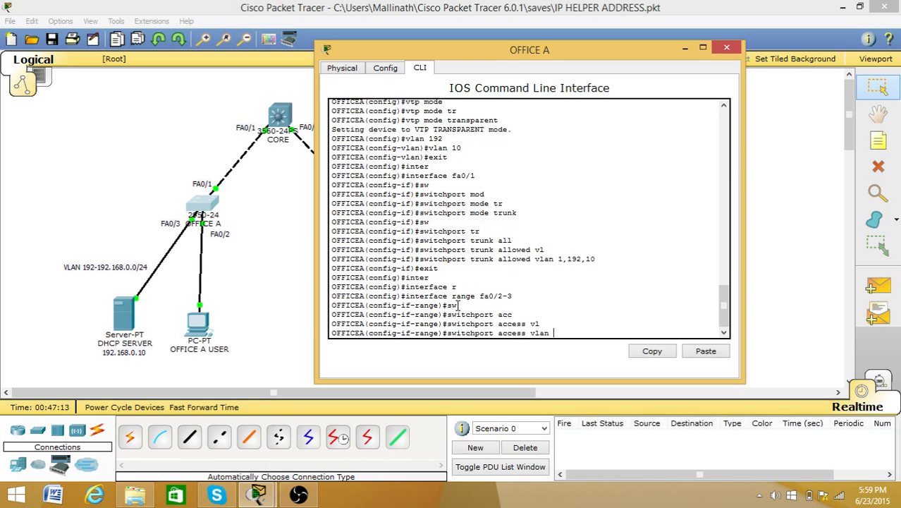
{"action": "type", "text": "192"}
{"action": "key", "text": "Return"}
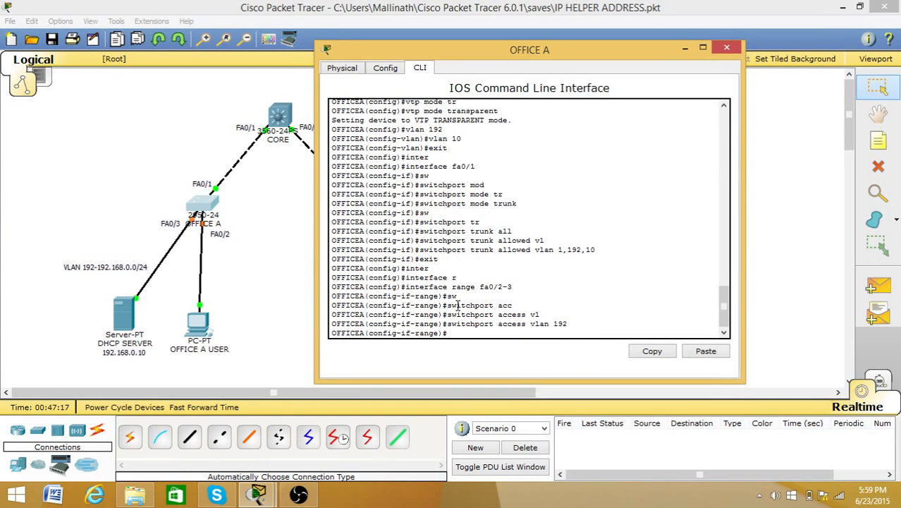
Step: Set the switchport mode of interfaces fa0/2-3 to access
{"action": "type", "text": "sw"}
{"action": "key", "text": "Tab"}
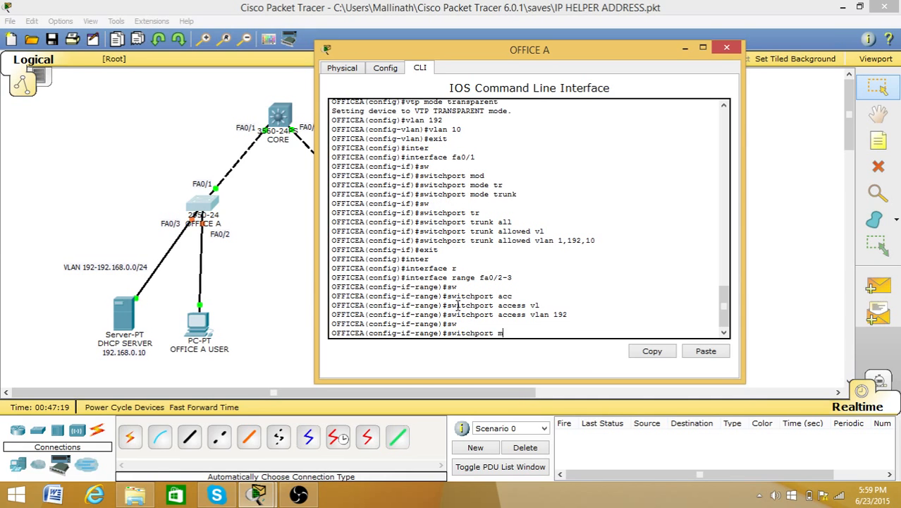
{"action": "type", "text": "mod"}
{"action": "key", "text": "Tab"}
{"action": "type", "text": "acc"}
{"action": "key", "text": "Tab"}
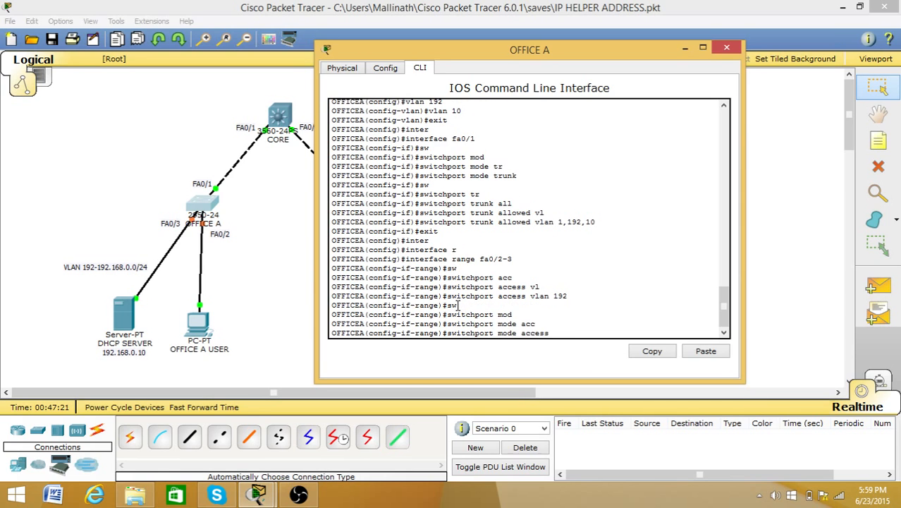
{"action": "key", "text": "Return"}
Step: Enable spanning-tree portfast on interfaces fa0/2-3, exit range configuration and leave the OFFICE A window
{"action": "type", "text": "s"}
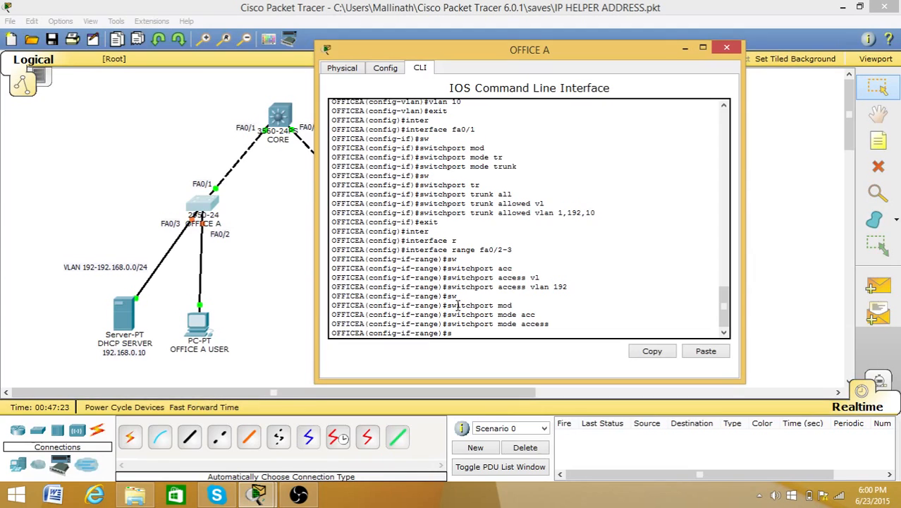
{"action": "type", "text": "pan"}
{"action": "key", "text": "Tab"}
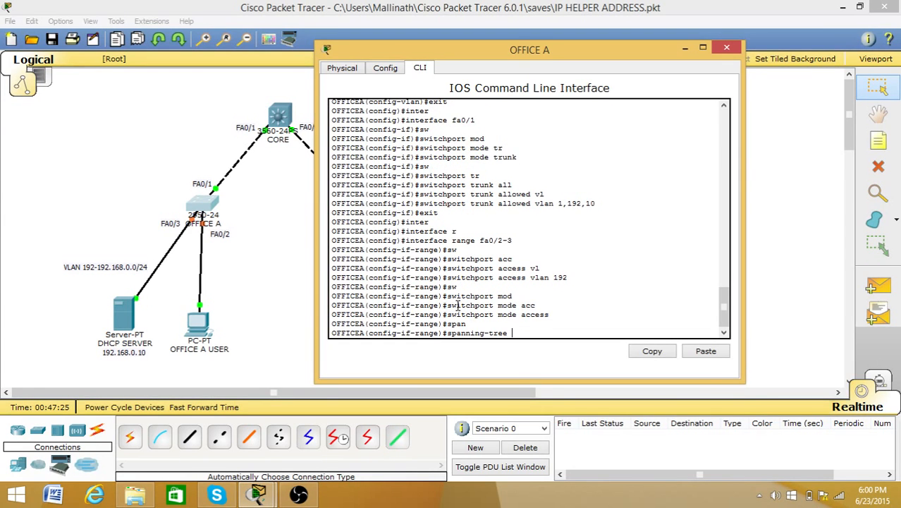
{"action": "type", "text": "port"}
{"action": "key", "text": "Tab"}
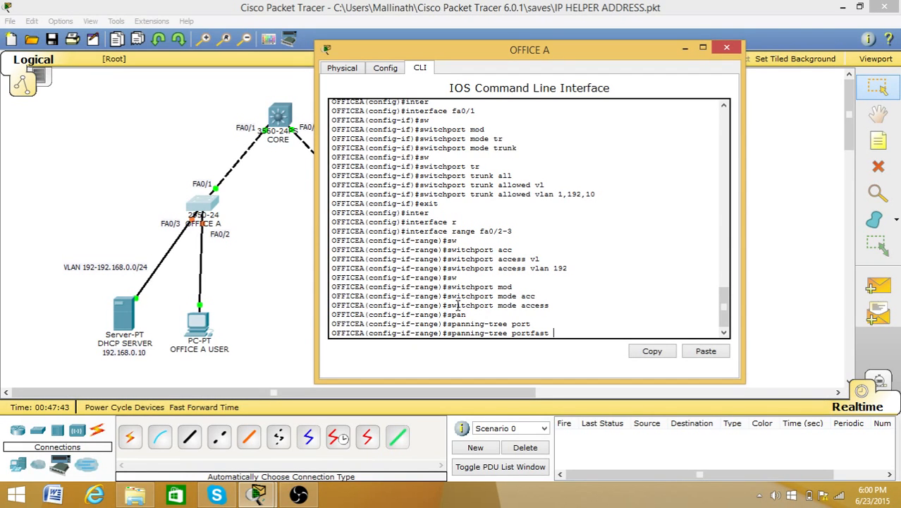
{"action": "key", "text": "Return"}
{"action": "type", "text": "exit"}
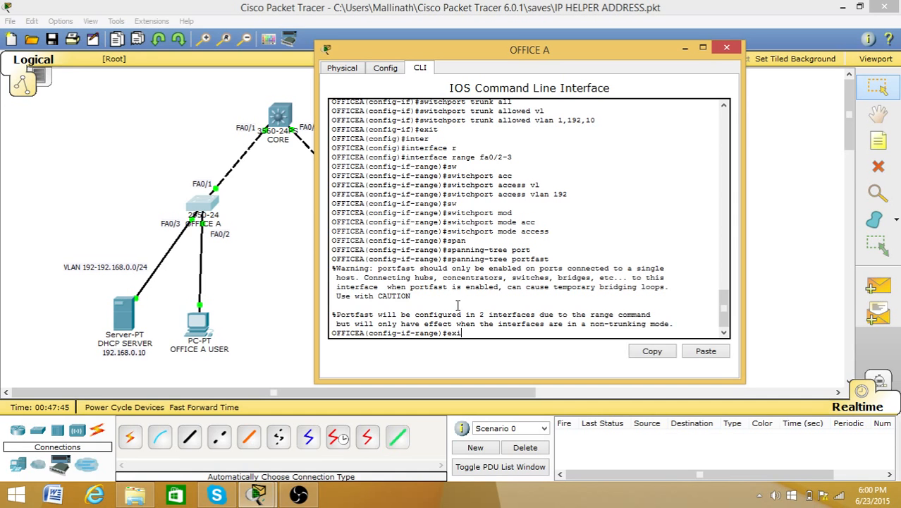
{"action": "key", "text": "Return"}
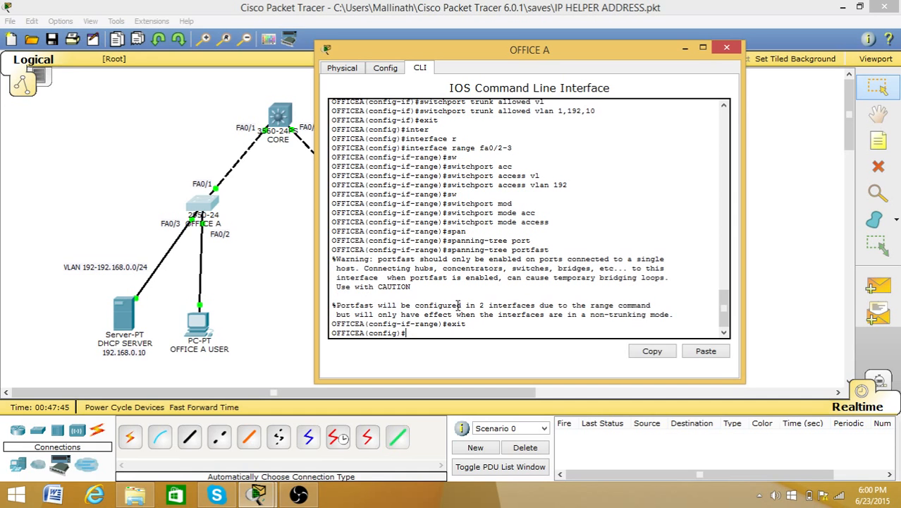
{"action": "left_click", "coordinate": [273, 297]}
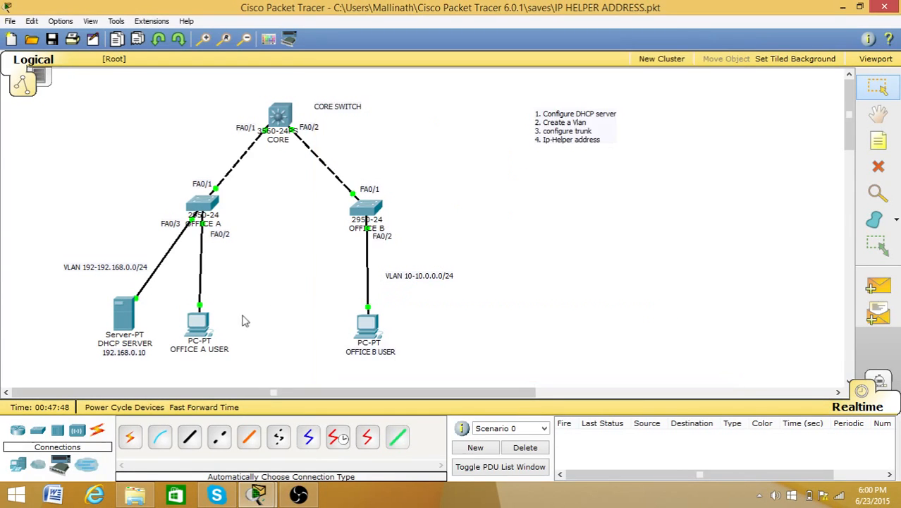
Step: Set the OFFICE A USER PC's IP configuration to DHCP, renew the request by switching to static and back, and close its window
{"action": "left_click", "coordinate": [199, 326]}
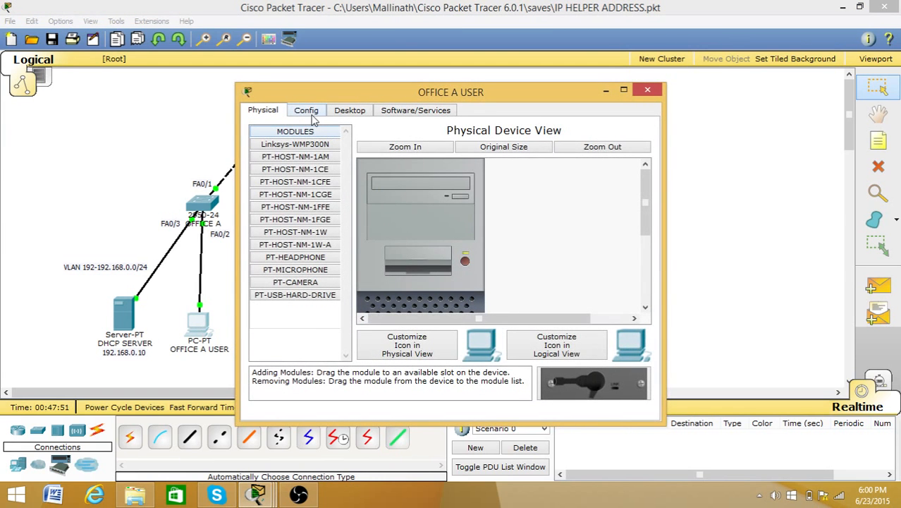
{"action": "left_click", "coordinate": [347, 113]}
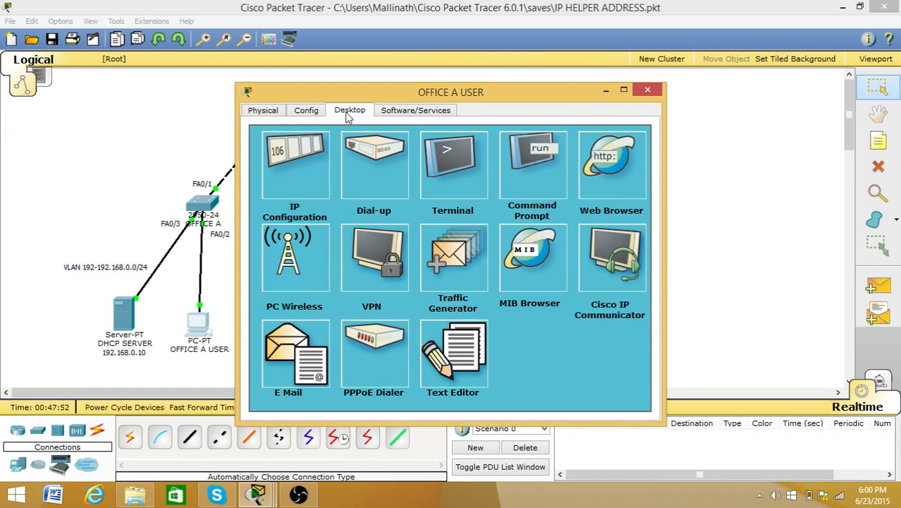
{"action": "left_click", "coordinate": [300, 158]}
{"action": "left_click", "coordinate": [283, 170]}
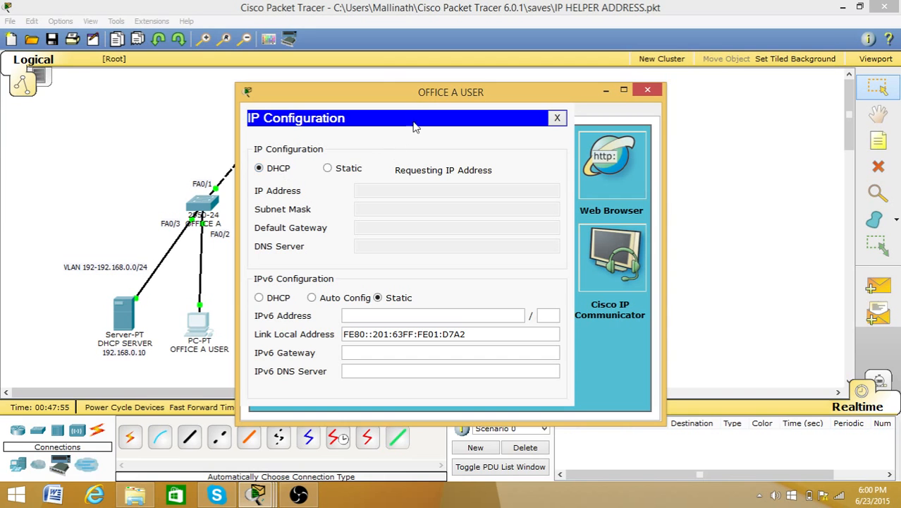
{"action": "left_click_drag", "start_coordinate": [425, 102], "coordinate": [487, 52]}
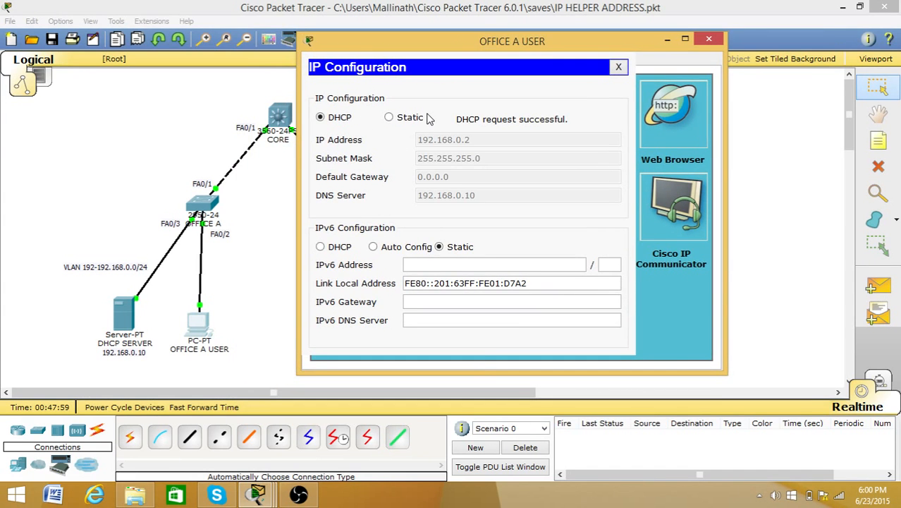
{"action": "left_click", "coordinate": [389, 118]}
{"action": "left_click", "coordinate": [339, 119]}
{"action": "left_click", "coordinate": [717, 39]}
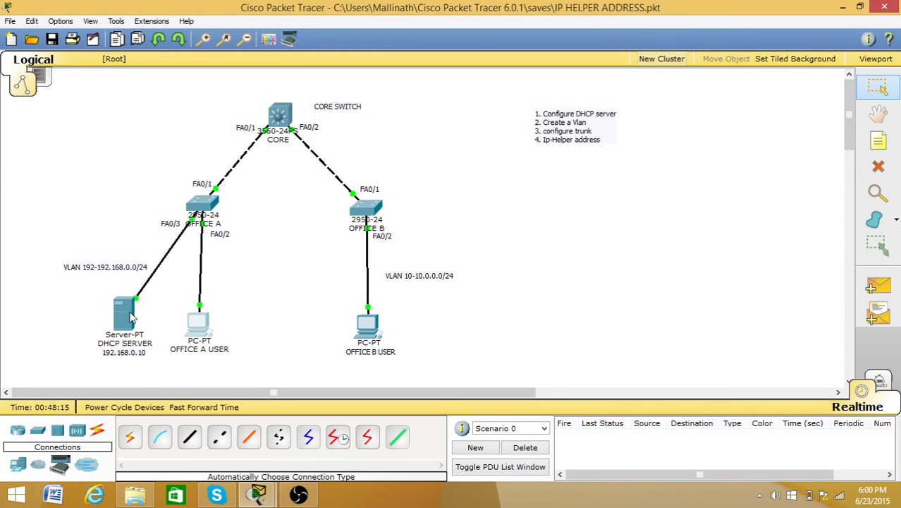
Step: Open the DHCP service on the DHCP SERVER and set the serverPool's start IP address to 0.0.0.0
{"action": "left_click", "coordinate": [125, 316]}
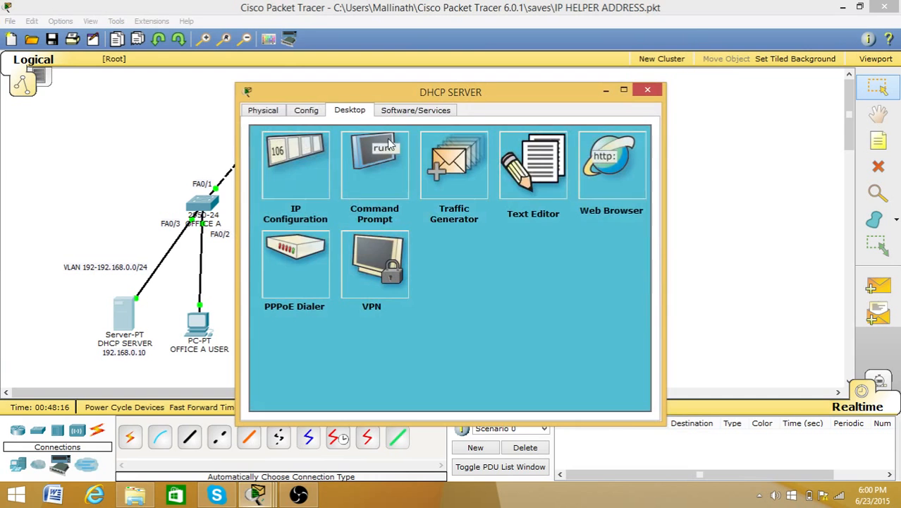
{"action": "left_click", "coordinate": [306, 111]}
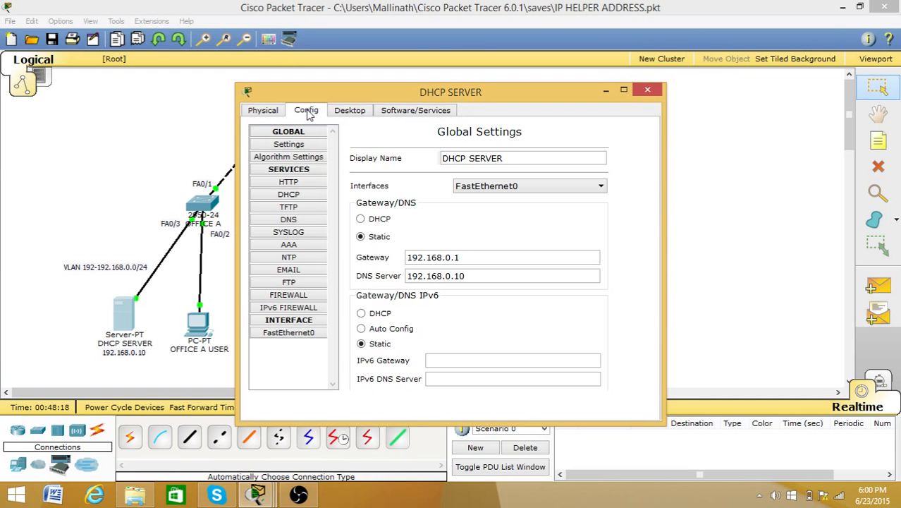
{"action": "left_click", "coordinate": [287, 196]}
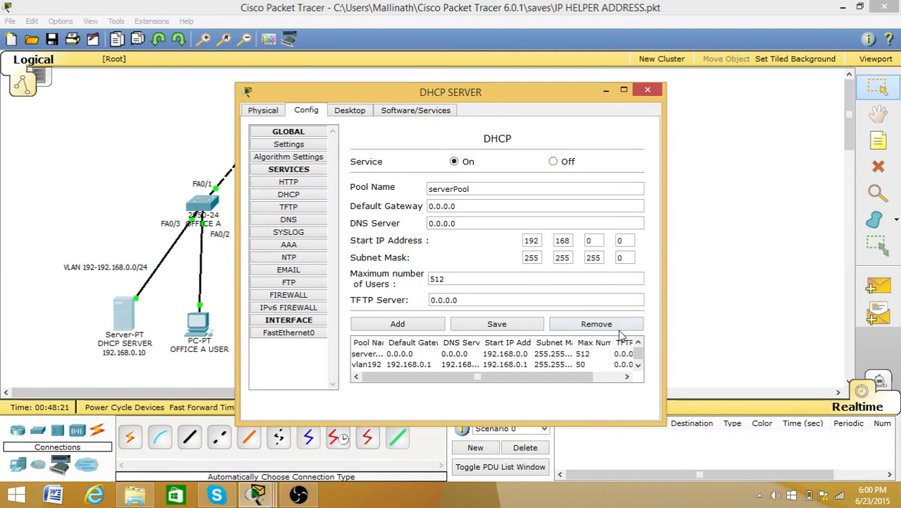
{"action": "left_click", "coordinate": [568, 354]}
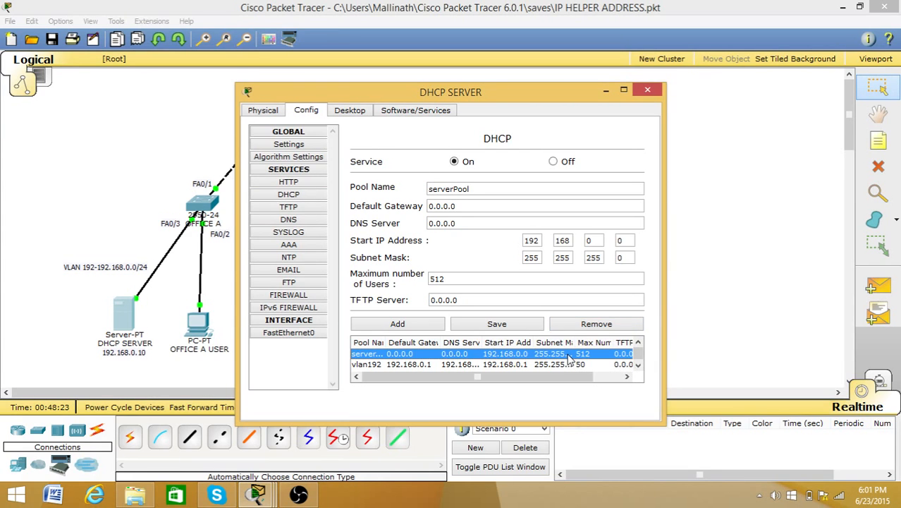
{"action": "left_click", "coordinate": [540, 240]}
{"action": "double_click", "coordinate": [540, 241]}
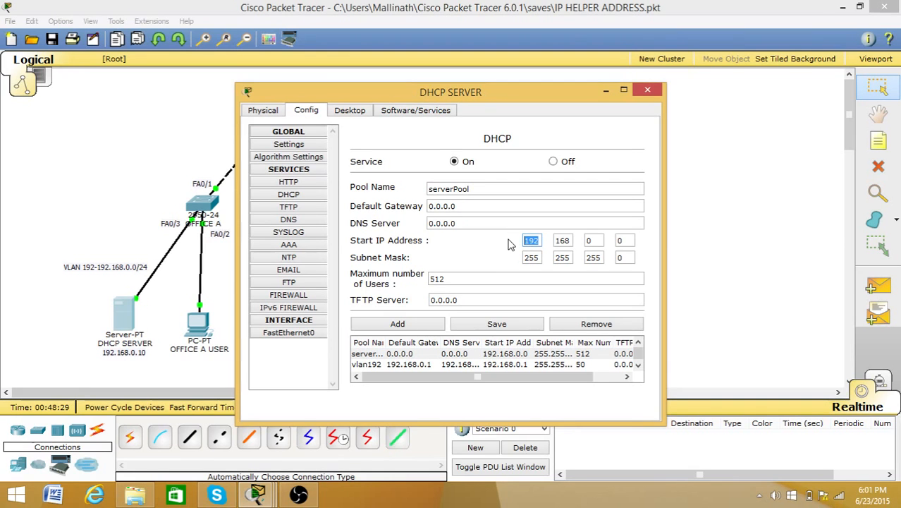
{"action": "type", "text": "0.0.0.0"}
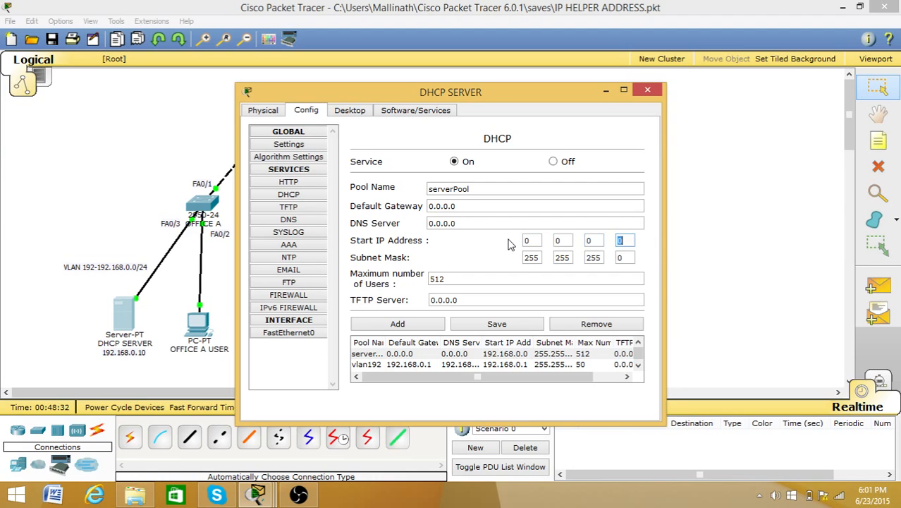
Step: Set the serverPool's subnet mask to 0.0.0.0
{"action": "key", "text": "Tab"}
{"action": "type", "text": "0"}
{"action": "key", "text": "Tab"}
{"action": "key", "text": "Tab"}
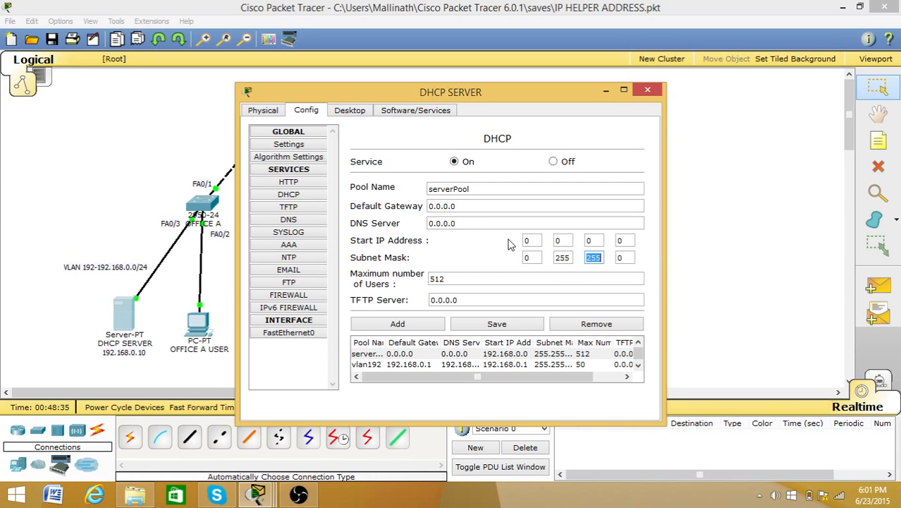
{"action": "double_click", "coordinate": [559, 258]}
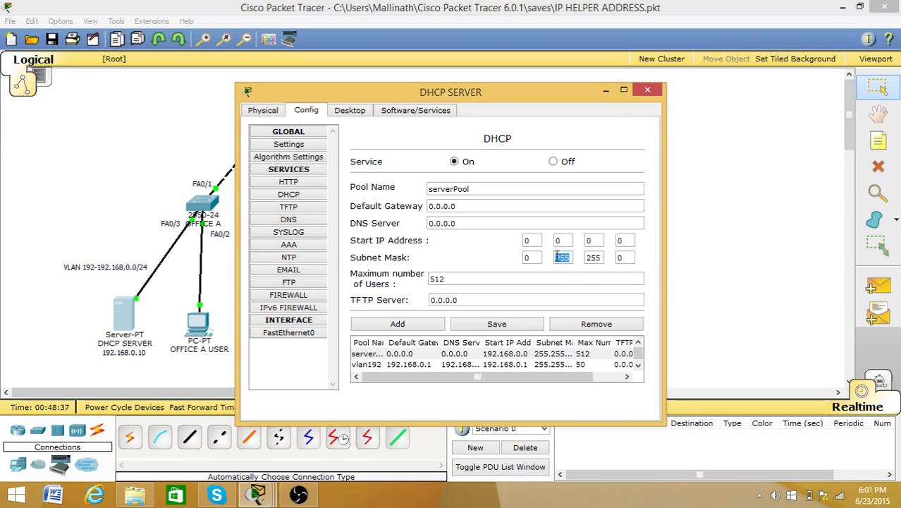
{"action": "type", "text": "0"}
{"action": "key", "text": "Tab"}
{"action": "type", "text": "0"}
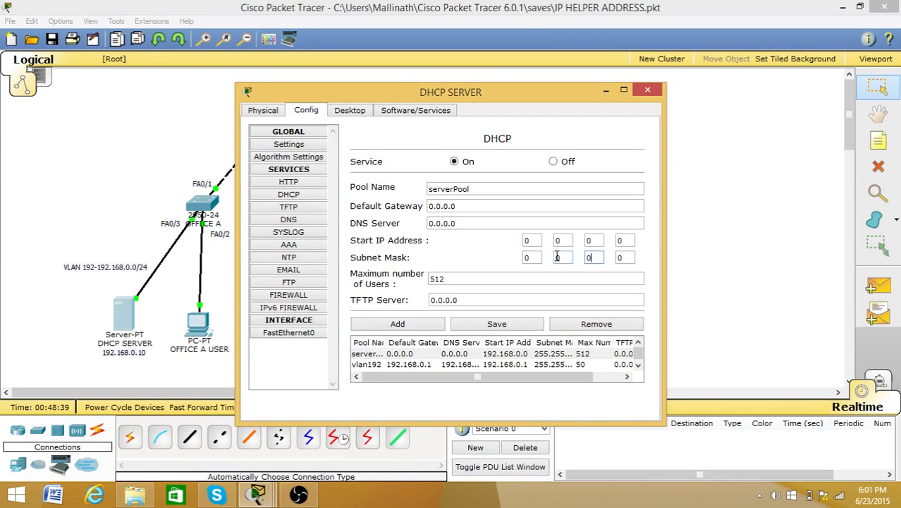
{"action": "key", "text": "Tab"}
Step: Set the serverPool's maximum number of users to 0 and save the pool
{"action": "key", "text": "Tab"}
{"action": "type", "text": "0"}
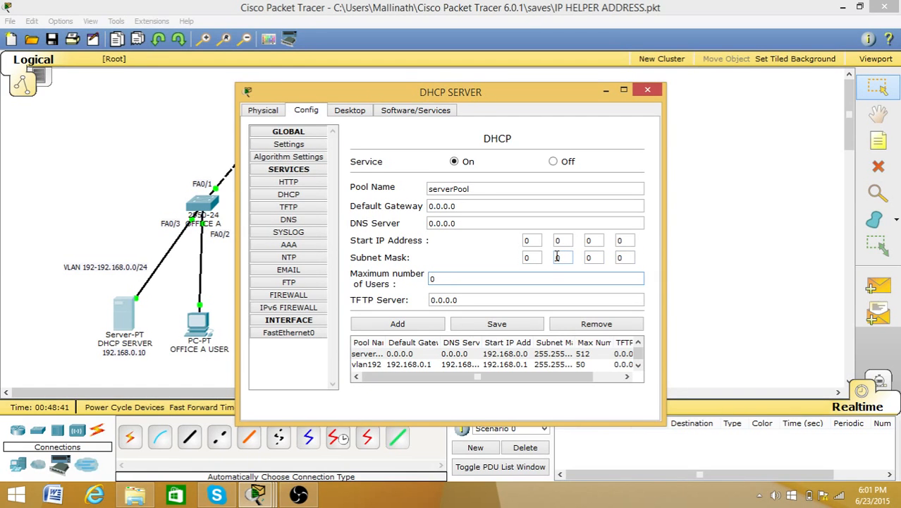
{"action": "left_click", "coordinate": [638, 354]}
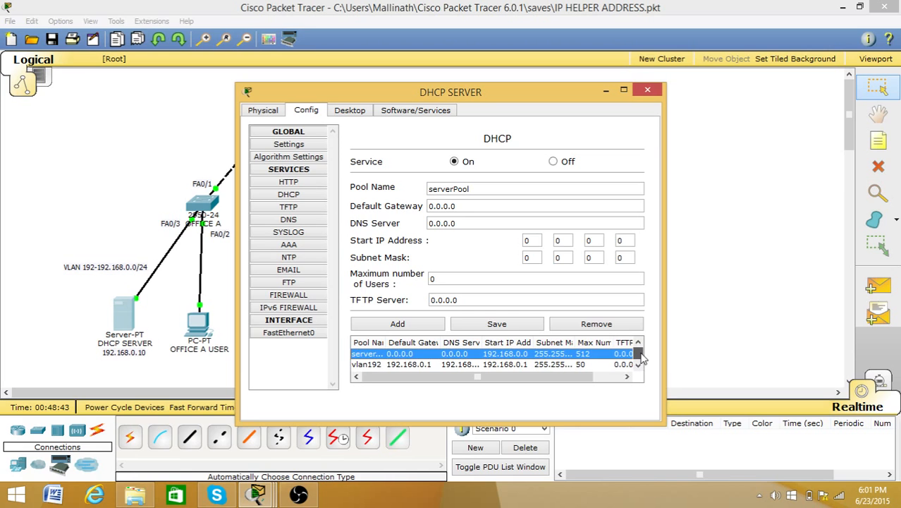
{"action": "left_click", "coordinate": [525, 326]}
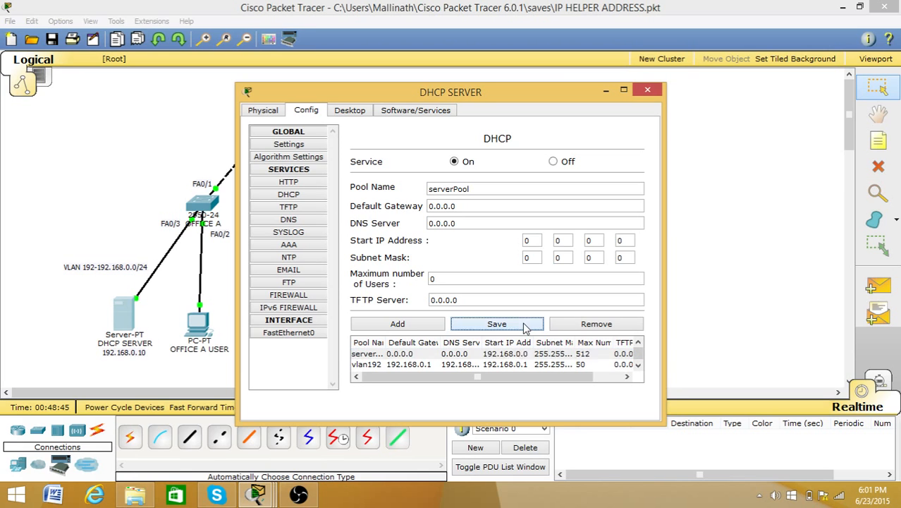
Step: Review the vlan10 DHCP pool's settings and close the DHCP SERVER window
{"action": "left_click", "coordinate": [638, 366]}
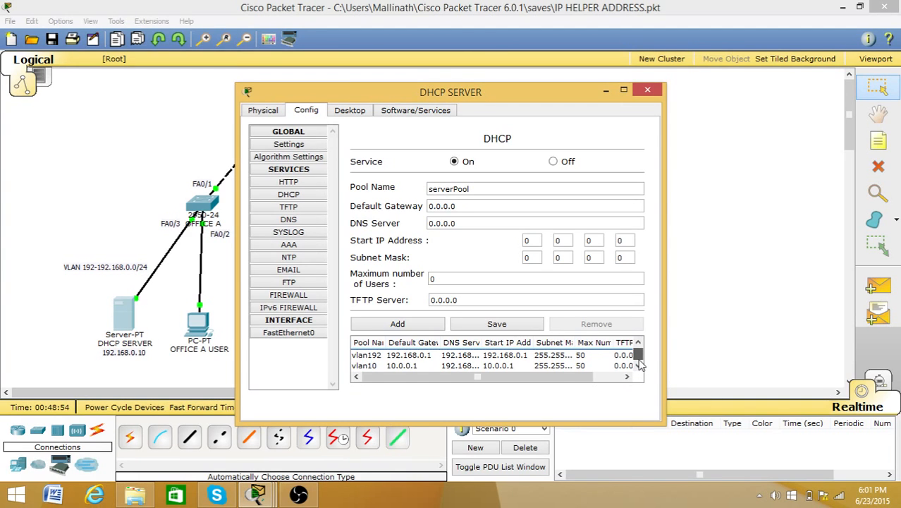
{"action": "left_click", "coordinate": [468, 366]}
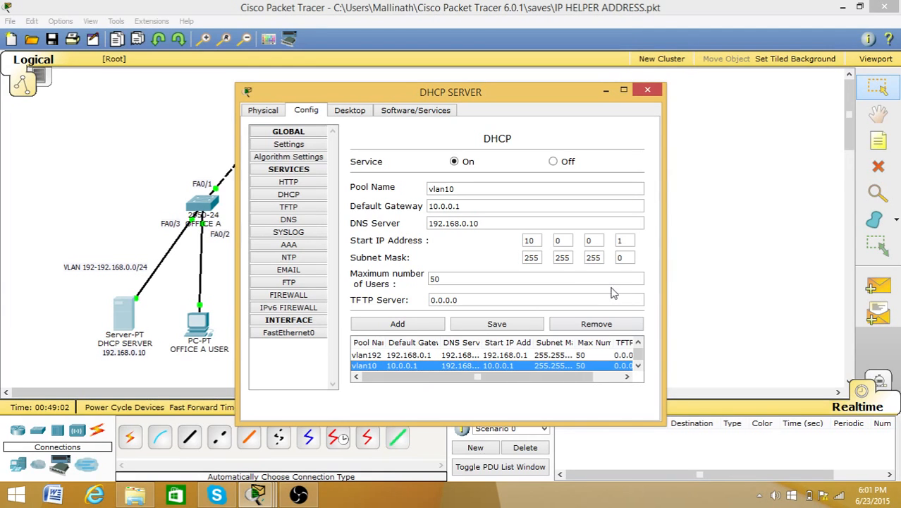
{"action": "left_click", "coordinate": [647, 90]}
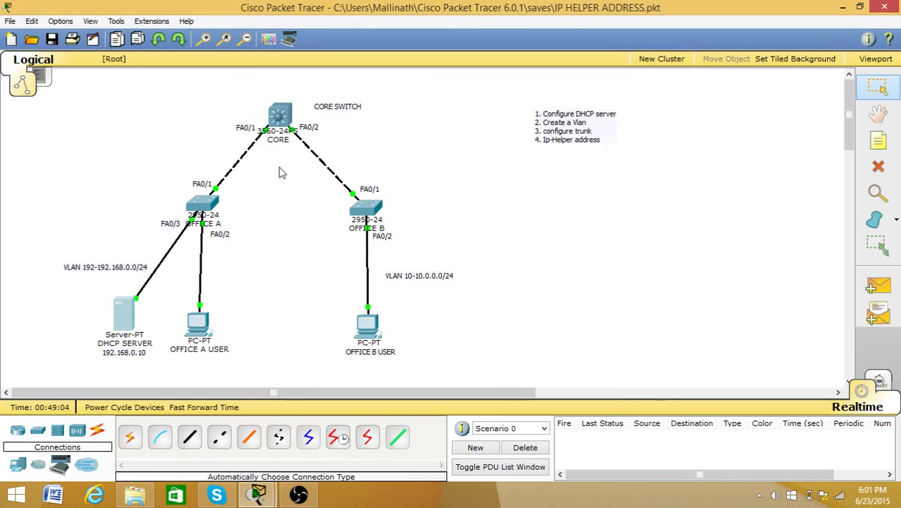
Step: Renew the OFFICE A USER PC's DHCP address by switching its IP configuration to static and back to DHCP, and close its window
{"action": "left_click", "coordinate": [199, 319]}
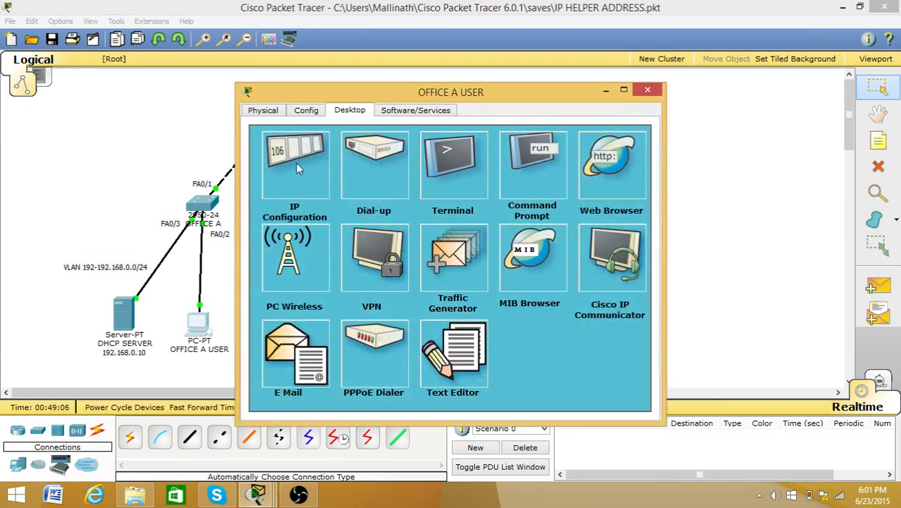
{"action": "left_click", "coordinate": [302, 158]}
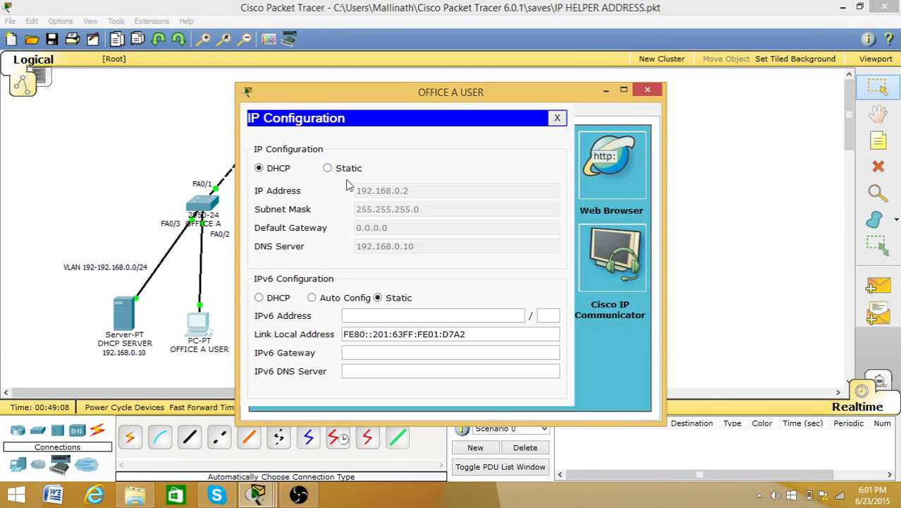
{"action": "left_click", "coordinate": [327, 170]}
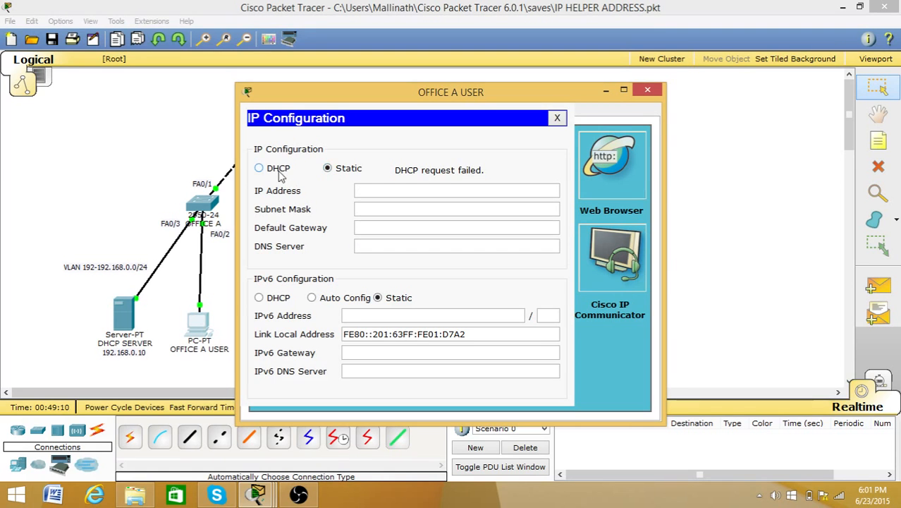
{"action": "left_click", "coordinate": [279, 172]}
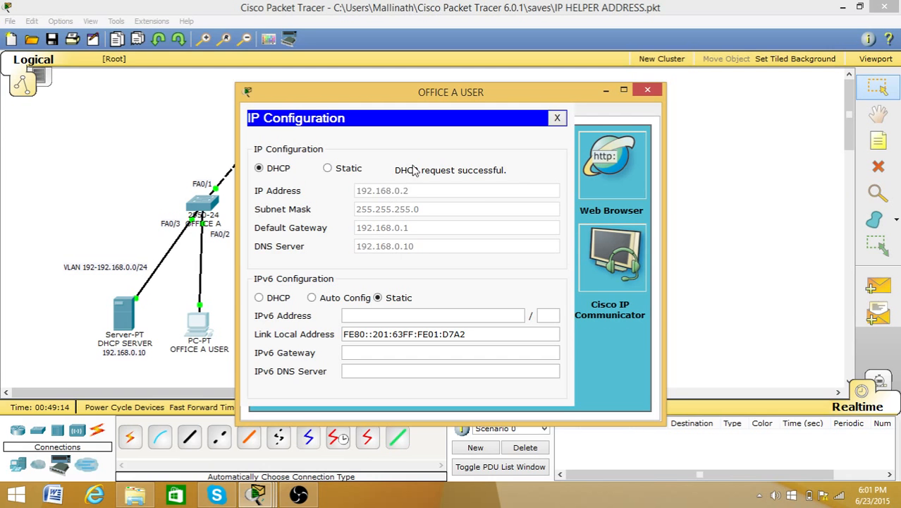
{"action": "left_click", "coordinate": [557, 118]}
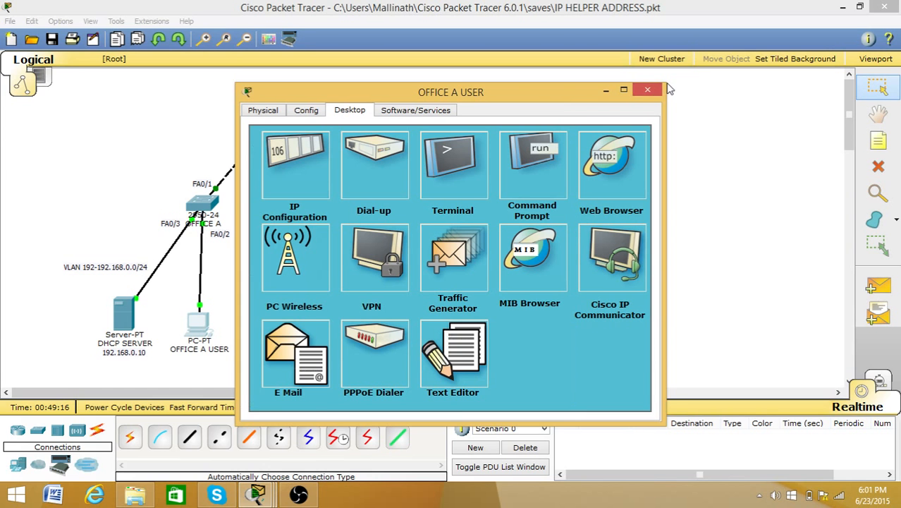
{"action": "left_click", "coordinate": [646, 90]}
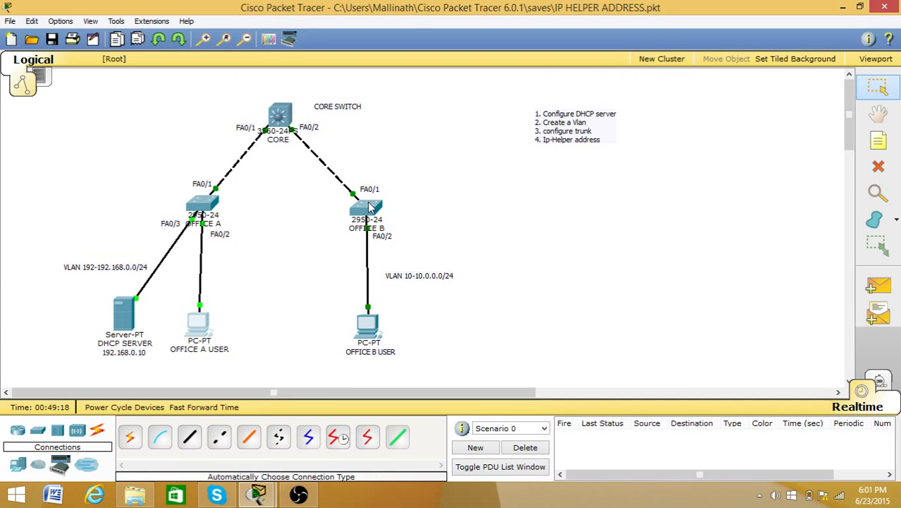
Step: Enter global configuration mode in the OFFICE B switch's command line and set its hostname to OFFICEB
{"action": "left_click", "coordinate": [366, 209]}
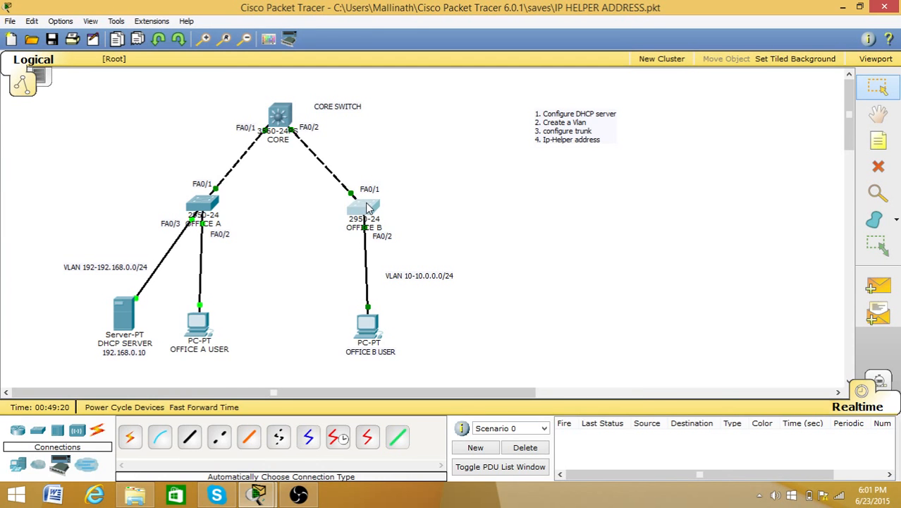
{"action": "left_click", "coordinate": [341, 112]}
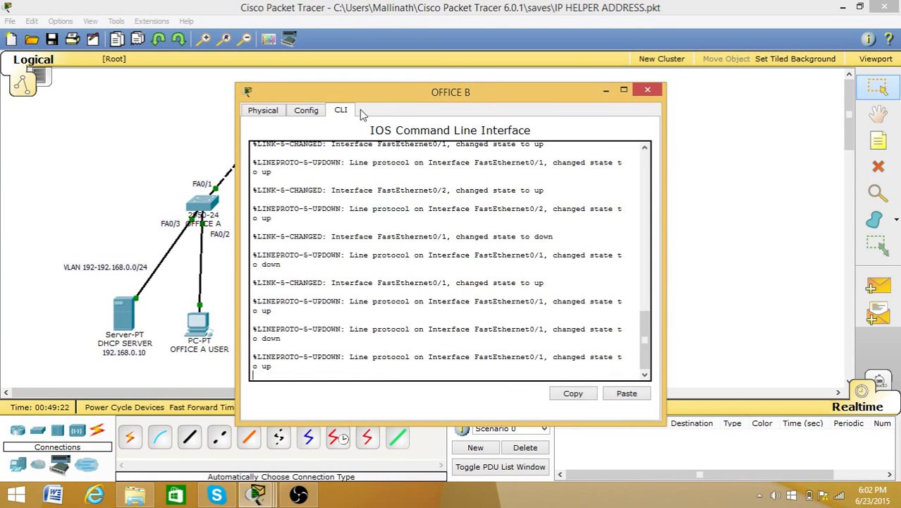
{"action": "left_click_drag", "start_coordinate": [379, 93], "coordinate": [591, 54]}
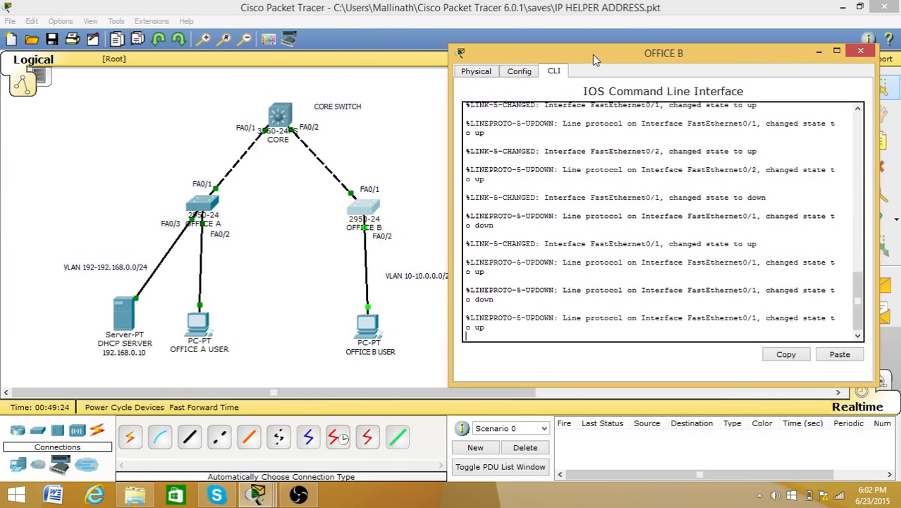
{"action": "key", "text": "Return"}
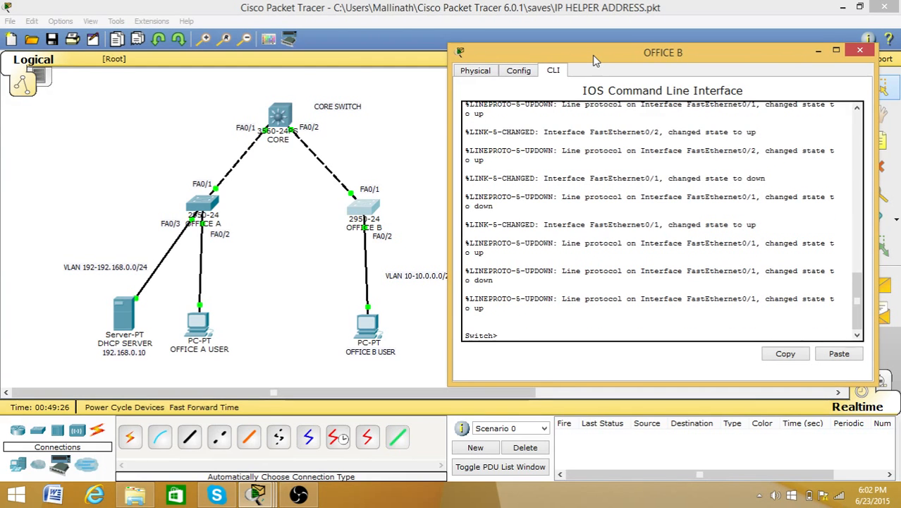
{"action": "type", "text": "en"}
{"action": "key", "text": "Return"}
{"action": "type", "text": "co"}
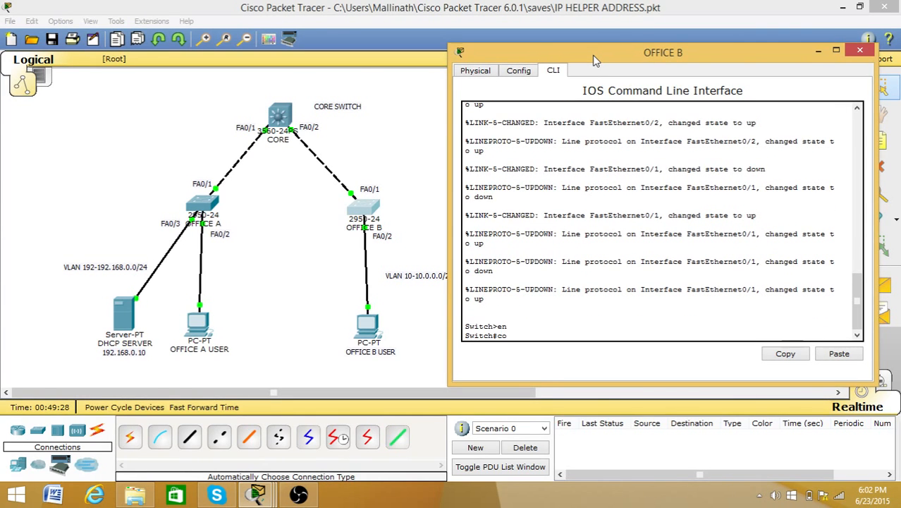
{"action": "type", "text": "nfig t"}
{"action": "key", "text": "Return"}
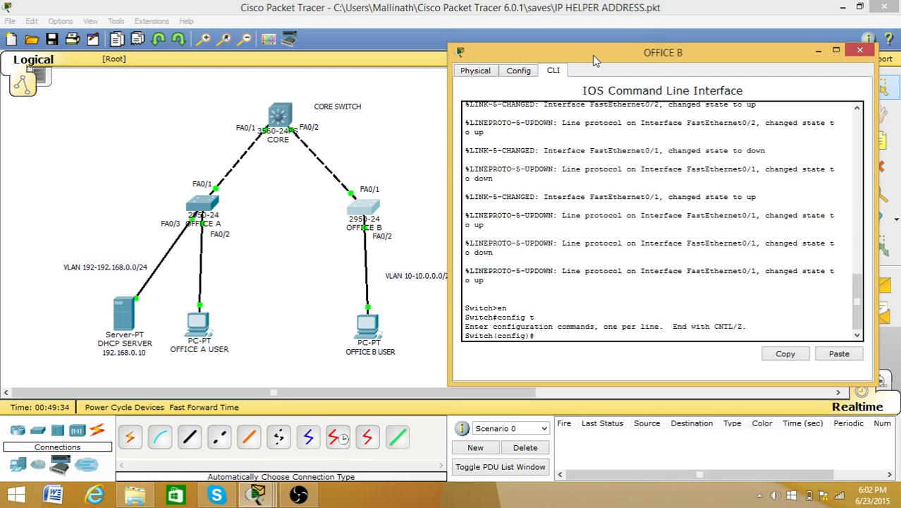
{"action": "type", "text": "host"}
{"action": "key", "text": "Tab"}
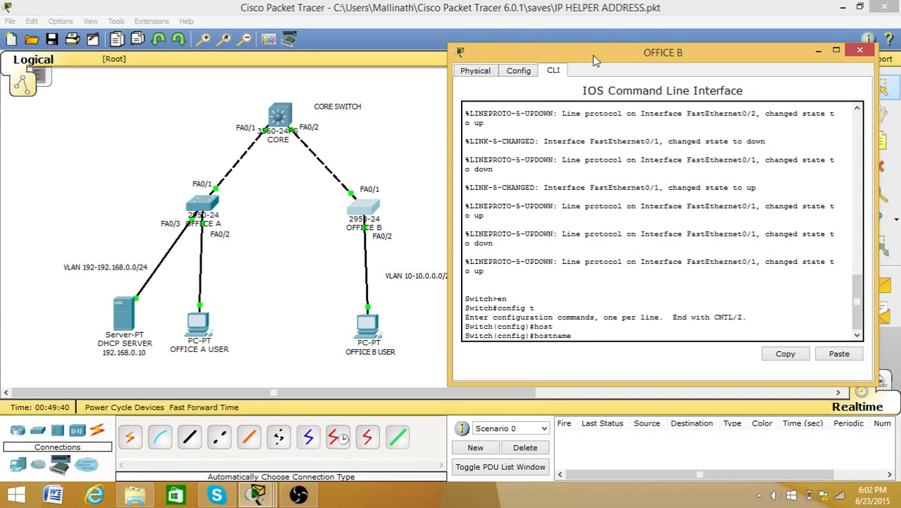
{"action": "type", "text": "OFFICEB"}
{"action": "key", "text": "Return"}
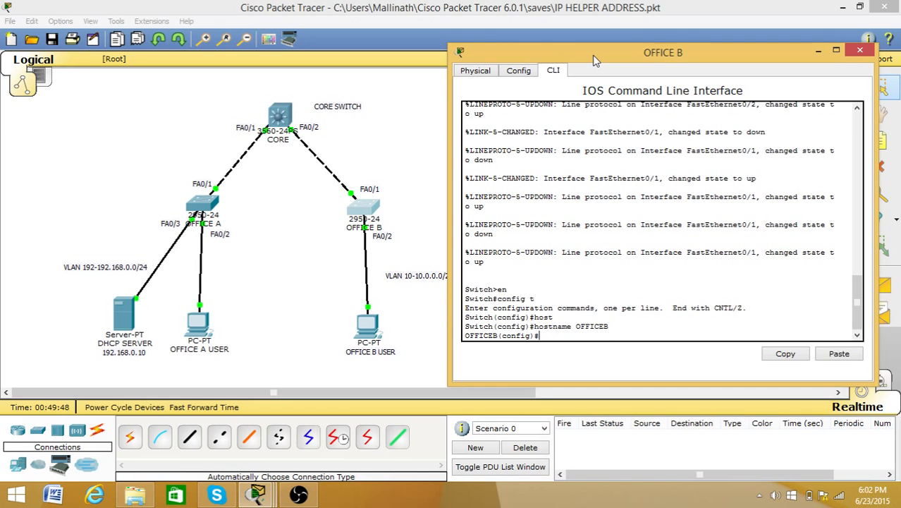
Step: On the OFFICE B switch's interface fa0/1, allow VLANs 1, 192 and 10 on the trunk
{"action": "type", "text": "e"}
{"action": "key", "text": "BackSpace"}
{"action": "type", "text": "inter"}
{"action": "key", "text": "Tab"}
{"action": "type", "text": "fa"}
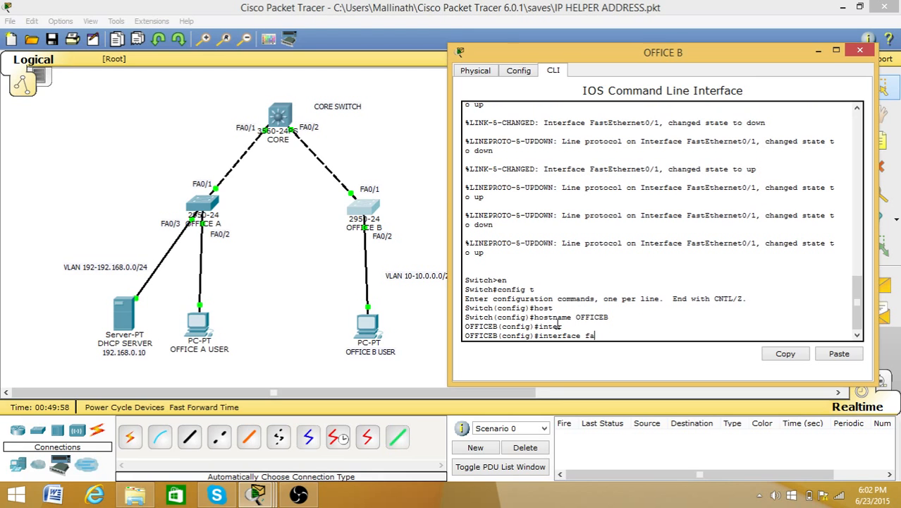
{"action": "type", "text": "0/1"}
{"action": "key", "text": "Return"}
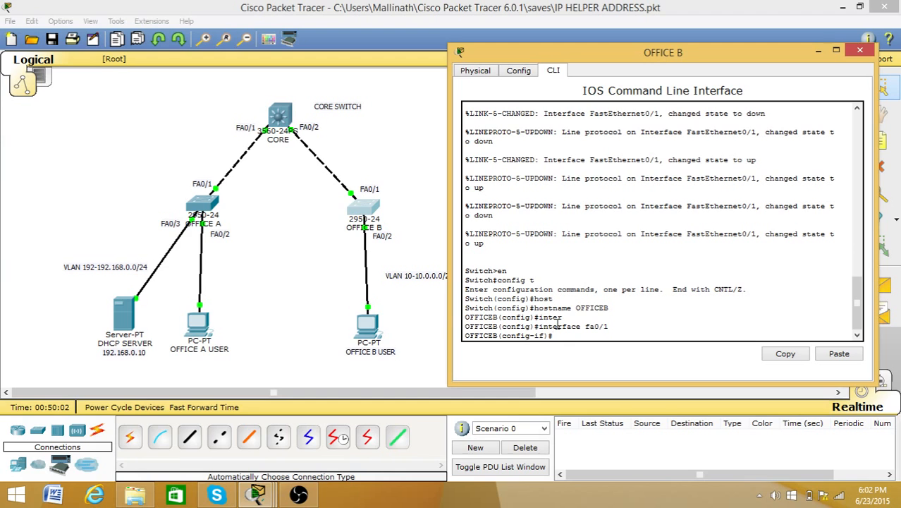
{"action": "type", "text": "w"}
{"action": "key", "text": "Tab"}
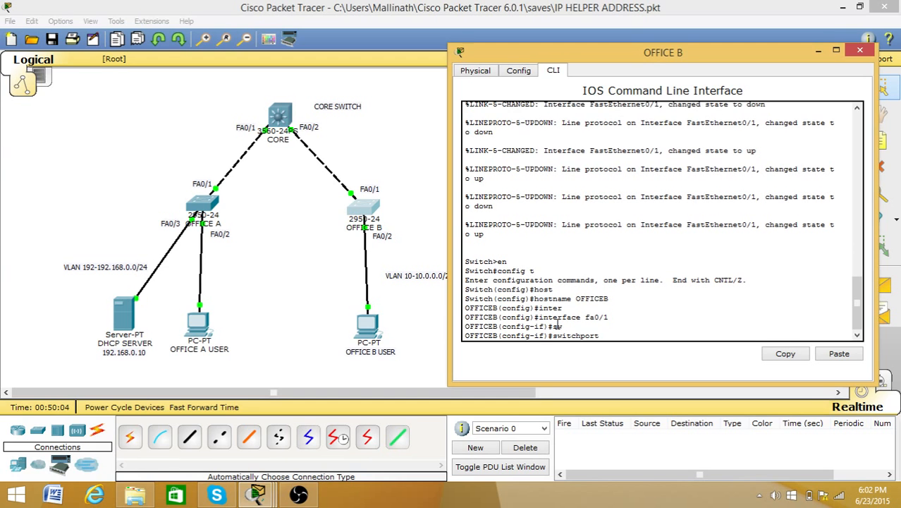
{"action": "type", "text": "tr"}
{"action": "key", "text": "Tab"}
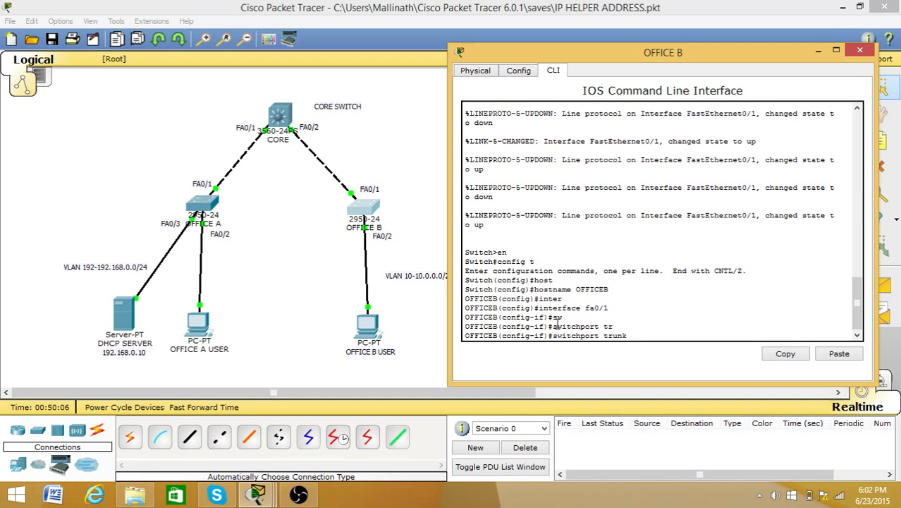
{"action": "type", "text": "all"}
{"action": "key", "text": "Tab"}
{"action": "type", "text": "vl"}
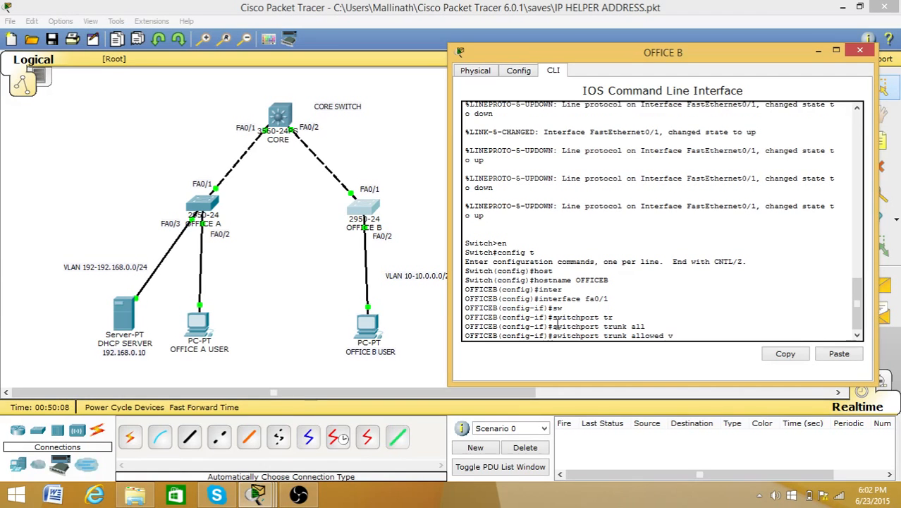
{"action": "key", "text": "Tab"}
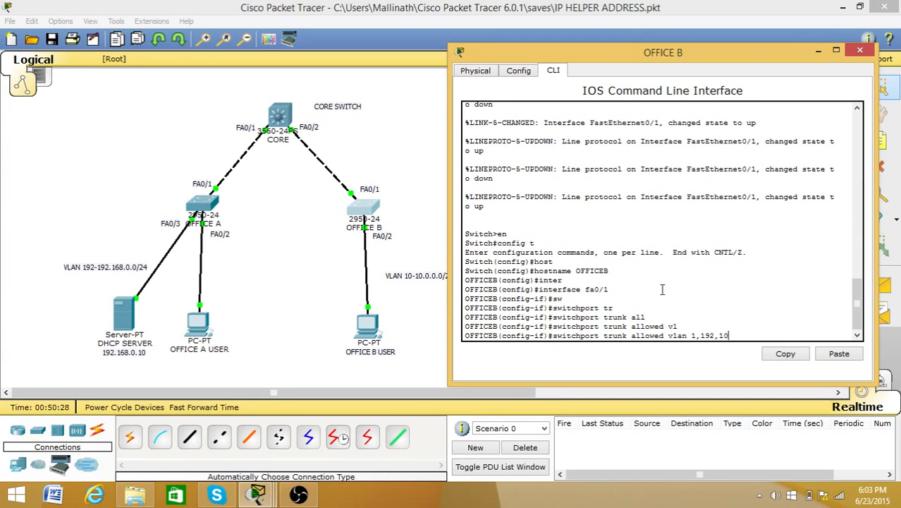
{"action": "key", "text": "Return"}
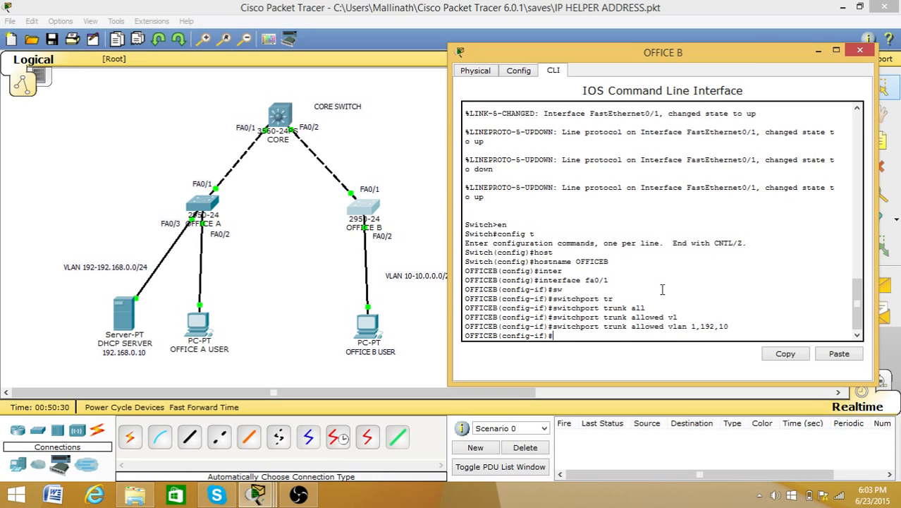
Step: Set the OFFICE B switch's interface fa0/1 to trunk mode and return to global configuration mode
{"action": "type", "text": "sw"}
{"action": "key", "text": "Tab"}
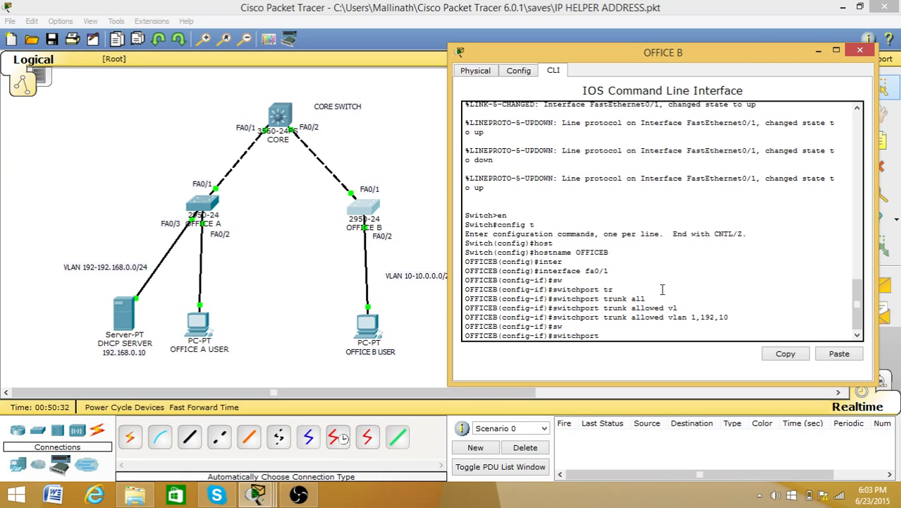
{"action": "type", "text": "mod"}
{"action": "key", "text": "Tab"}
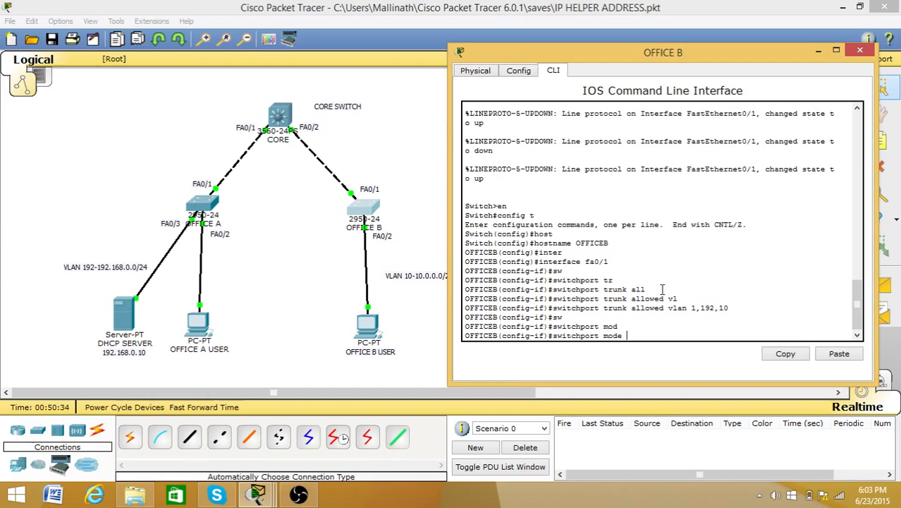
{"action": "type", "text": "tr"}
{"action": "key", "text": "Tab"}
{"action": "key", "text": "Return"}
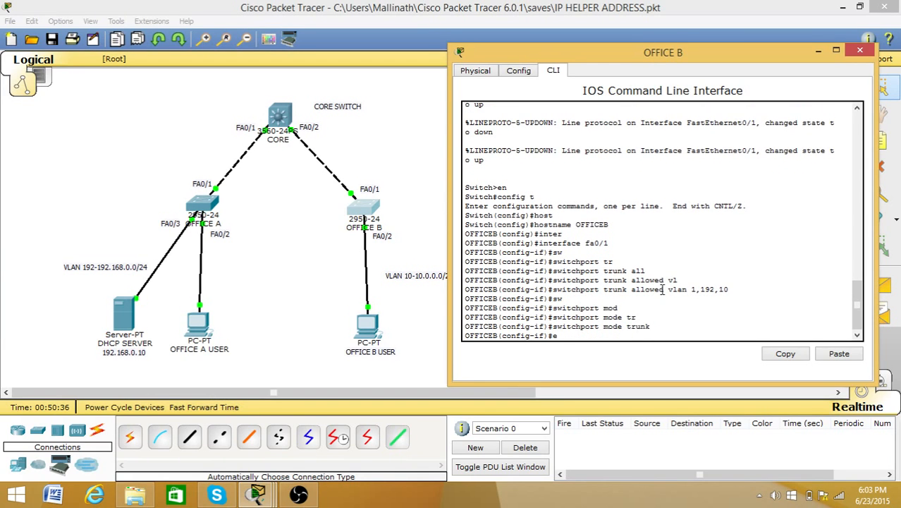
{"action": "type", "text": "exit"}
{"action": "key", "text": "Return"}
Step: Set the OFFICE B switch's VTP mode to transparent
{"action": "type", "text": "vl"}
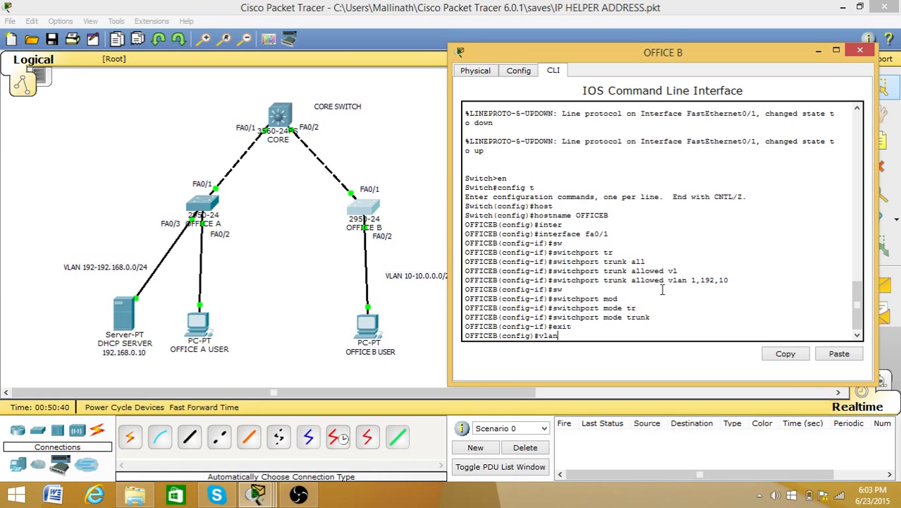
{"action": "type", "text": "an"}
{"action": "key", "text": "BackSpace"}
{"action": "key", "text": "BackSpace"}
{"action": "key", "text": "BackSpace"}
{"action": "key", "text": "BackSpace"}
{"action": "type", "text": "tp"}
{"action": "key", "text": "Tab"}
{"action": "type", "text": "mod"}
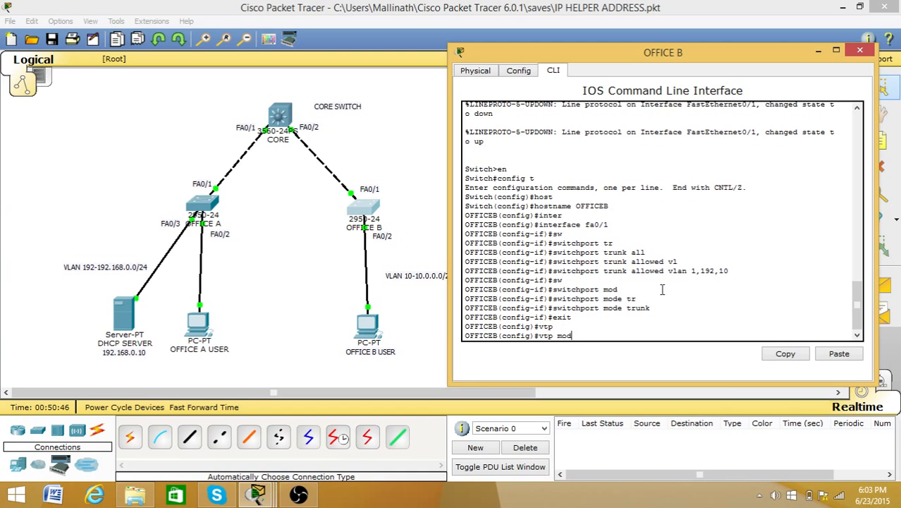
{"action": "key", "text": "Tab"}
{"action": "type", "text": "tr"}
{"action": "key", "text": "Tab"}
{"action": "key", "text": "Return"}
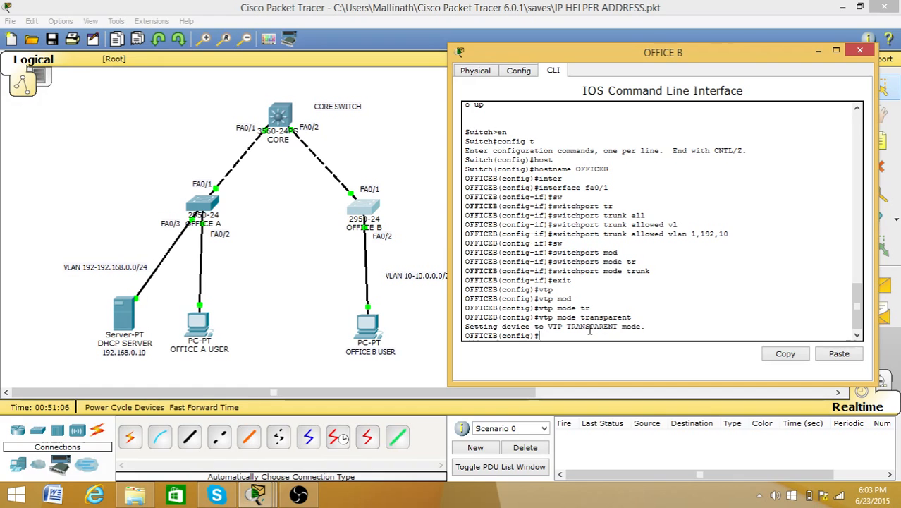
Step: Create VLAN 192 and VLAN 10 on the OFFICE B switch and return to global configuration mode
{"action": "type", "text": "vlan"}
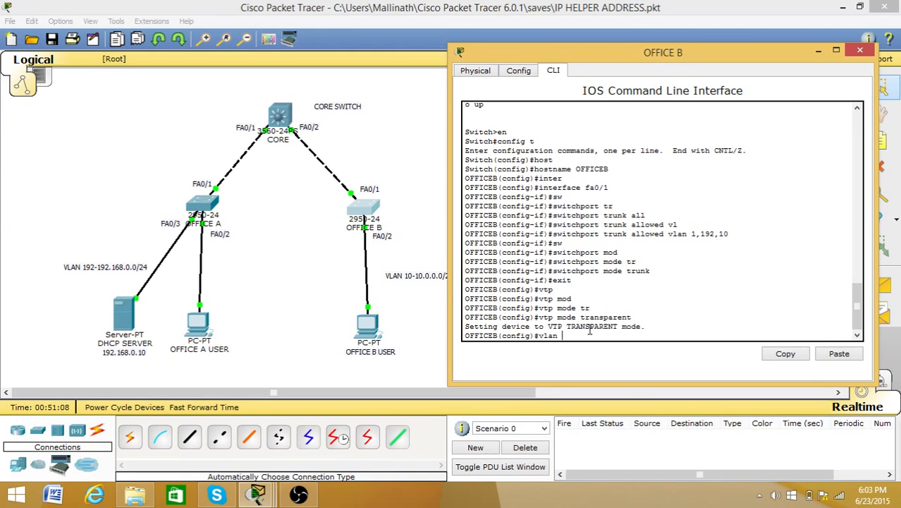
{"action": "type", "text": " 192"}
{"action": "key", "text": "Return"}
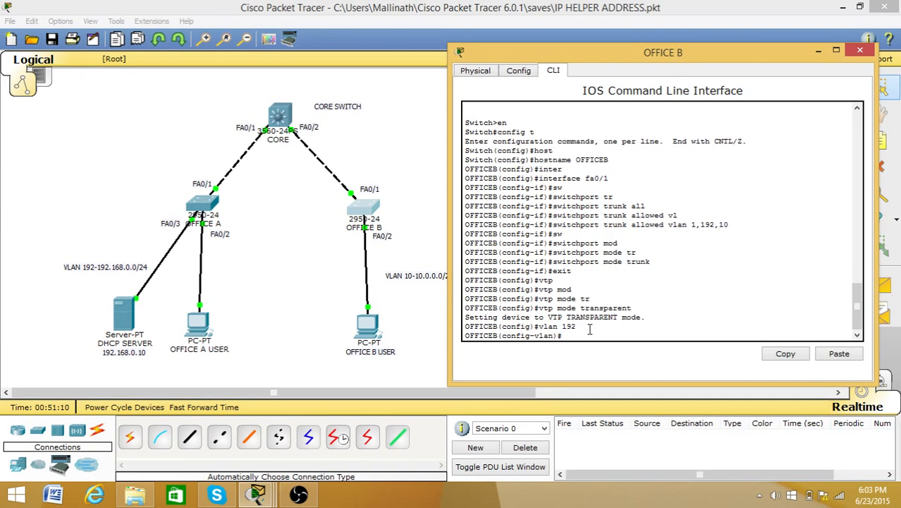
{"action": "type", "text": "vlan 10"}
{"action": "key", "text": "Return"}
{"action": "type", "text": "exit"}
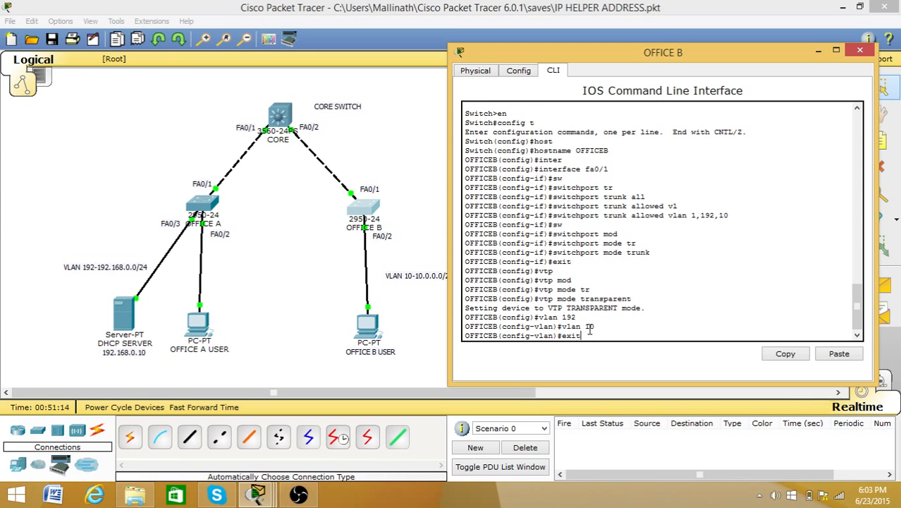
{"action": "key", "text": "Return"}
Step: Assign the OFFICE B switch's interface fa0/2 to access VLAN 10
{"action": "type", "text": "inte"}
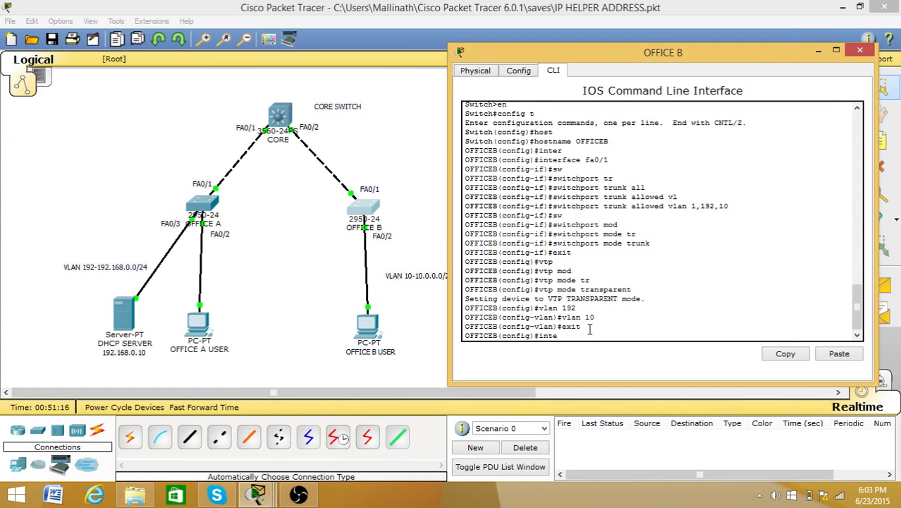
{"action": "type", "text": "r"}
{"action": "key", "text": "Tab"}
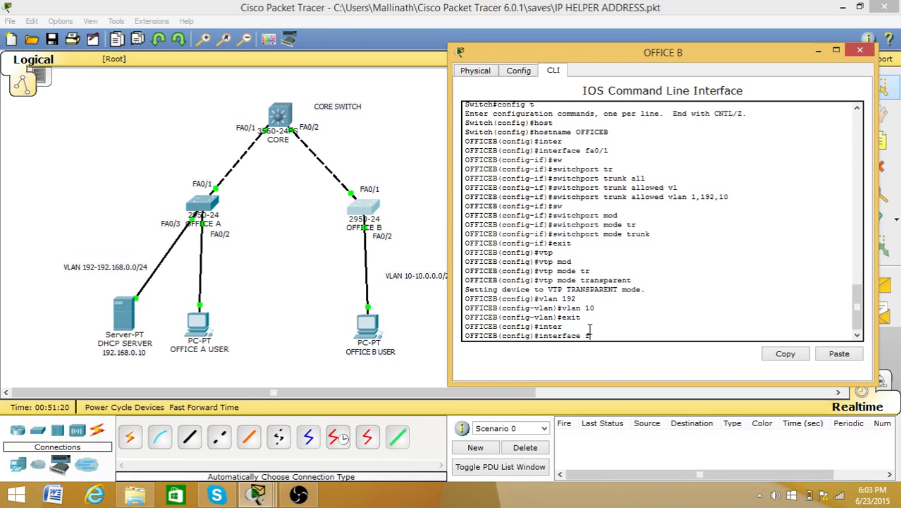
{"action": "type", "text": "fa0/2"}
{"action": "key", "text": "Return"}
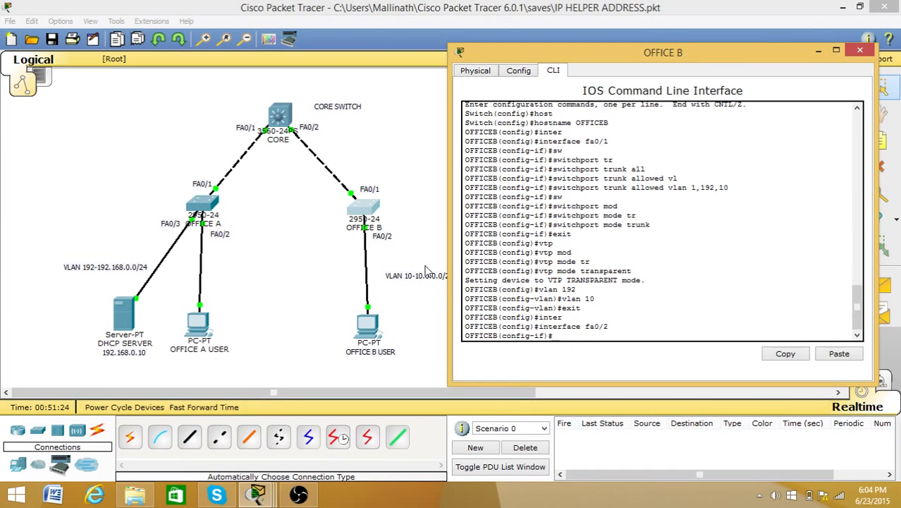
{"action": "type", "text": "sw"}
{"action": "key", "text": "Tab"}
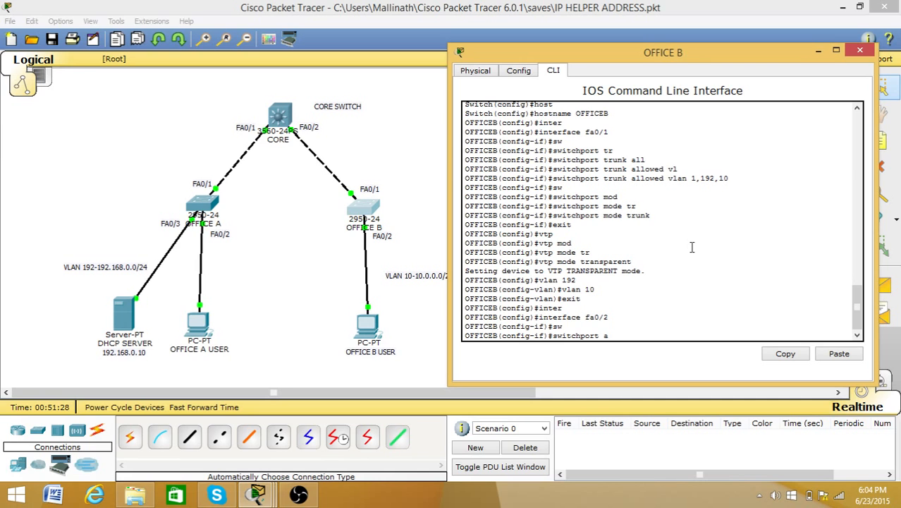
{"action": "type", "text": "acc"}
{"action": "key", "text": "Tab"}
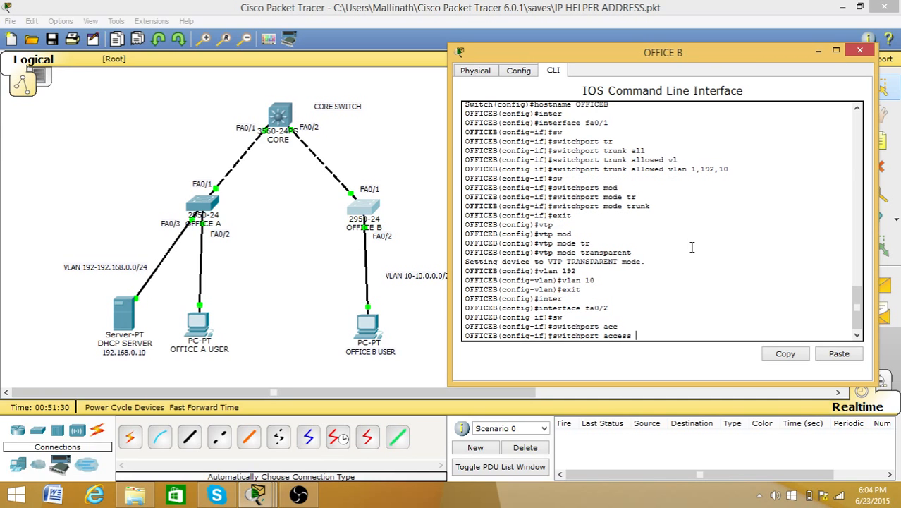
{"action": "type", "text": "vl"}
{"action": "key", "text": "Tab"}
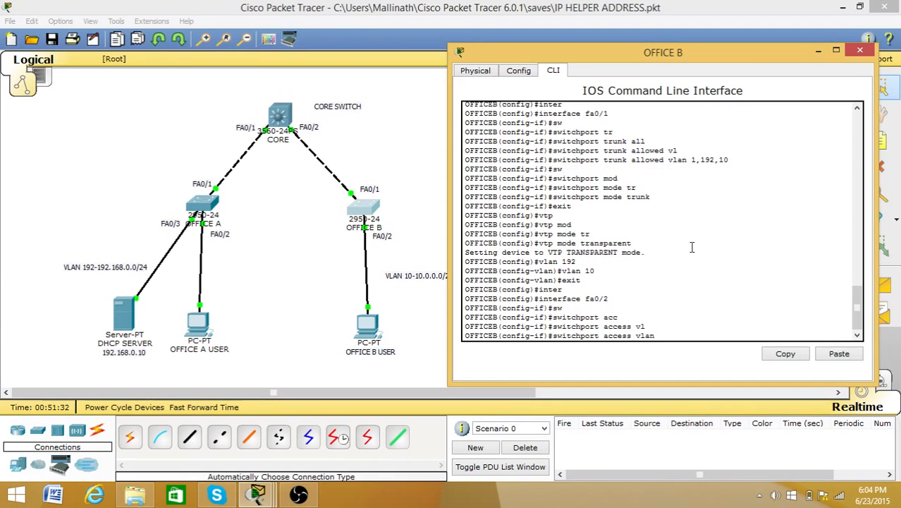
{"action": "type", "text": "10"}
{"action": "key", "text": "Return"}
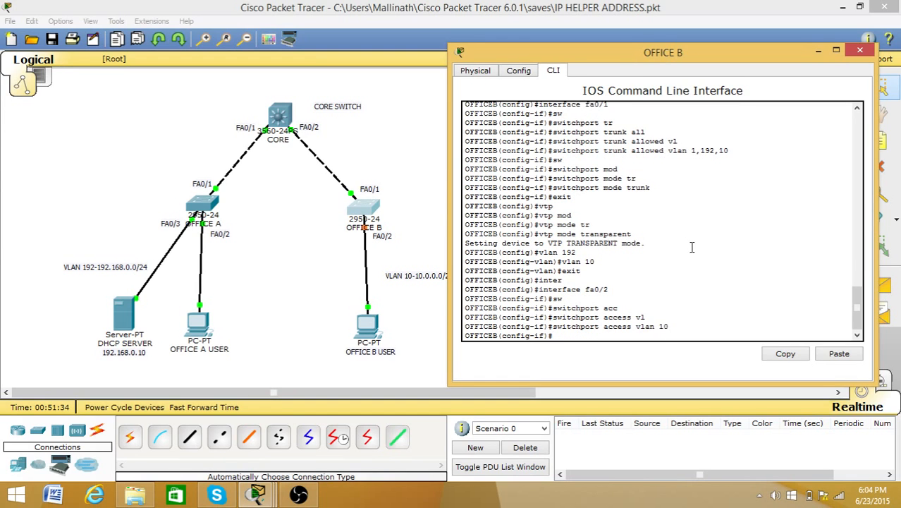
Step: Set the OFFICE B switch's interface fa0/2 to access mode
{"action": "type", "text": "sw"}
{"action": "key", "text": "Tab"}
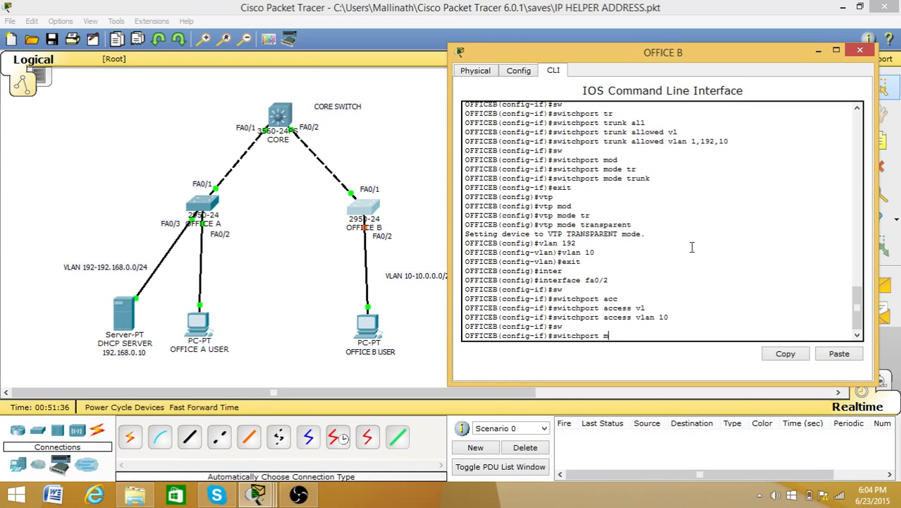
{"action": "type", "text": "mod"}
{"action": "key", "text": "Tab"}
{"action": "type", "text": "acc"}
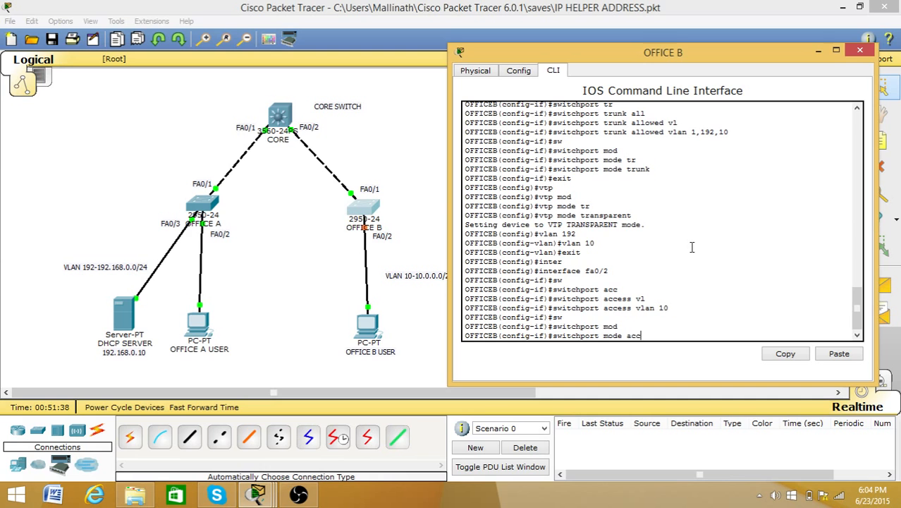
{"action": "key", "text": "Tab"}
{"action": "key", "text": "Return"}
Step: Enable spanning-tree portfast on interface fa0/2, leave interface configuration mode and close the OFFICE B window
{"action": "type", "text": "spa"}
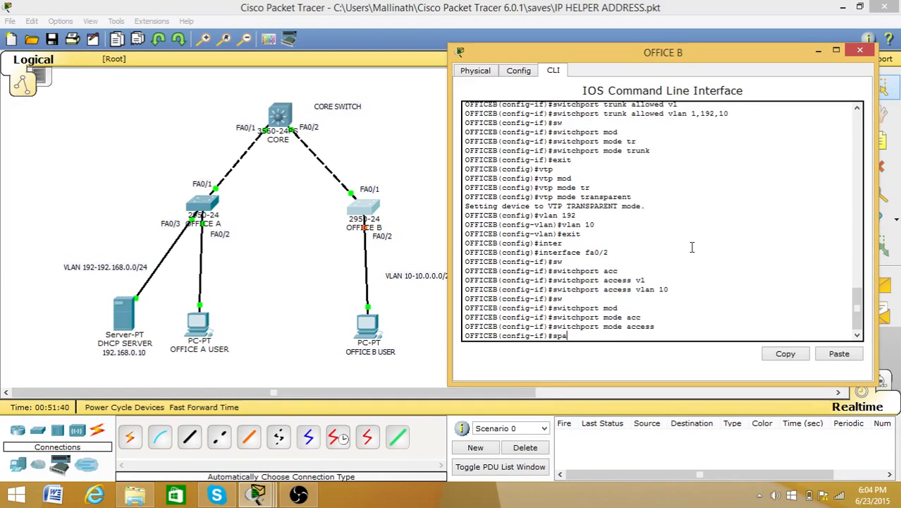
{"action": "key", "text": "Tab"}
{"action": "type", "text": "p"}
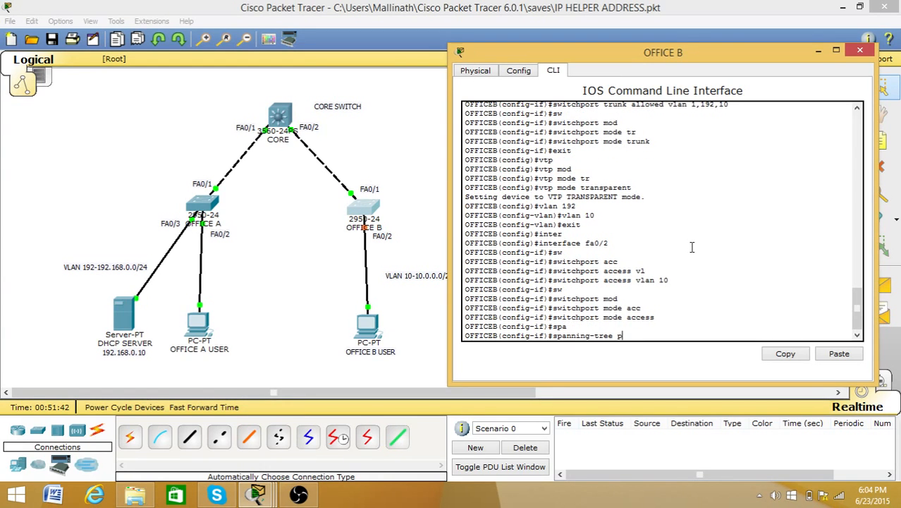
{"action": "type", "text": "ort"}
{"action": "key", "text": "Tab"}
{"action": "key", "text": "Return"}
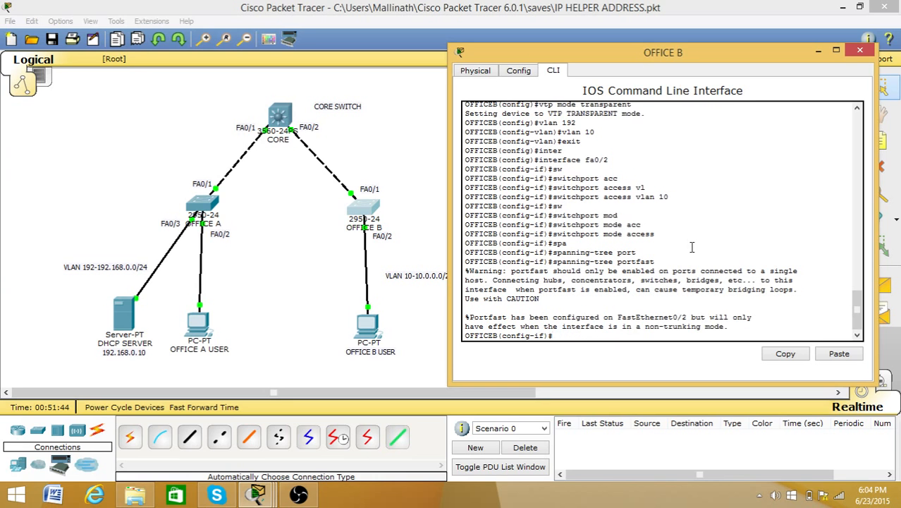
{"action": "type", "text": "exit"}
{"action": "key", "text": "Return"}
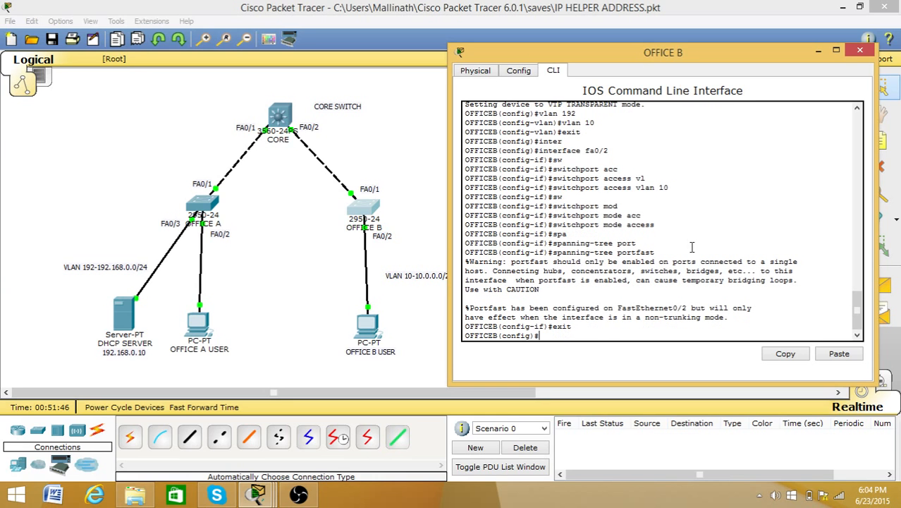
{"action": "left_click", "coordinate": [860, 52]}
Step: Set the OFFICE B USER PC's IP configuration to DHCP to request an address, and close its window
{"action": "left_click", "coordinate": [368, 326]}
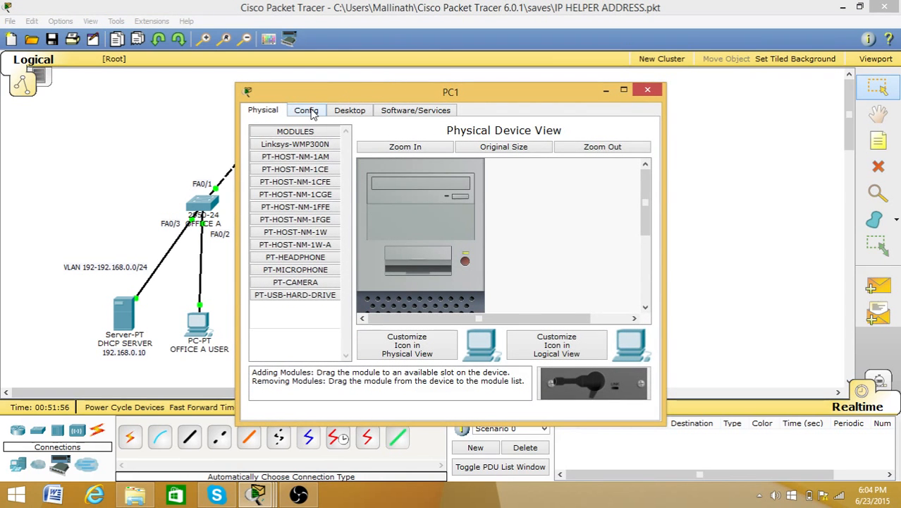
{"action": "left_click", "coordinate": [345, 112]}
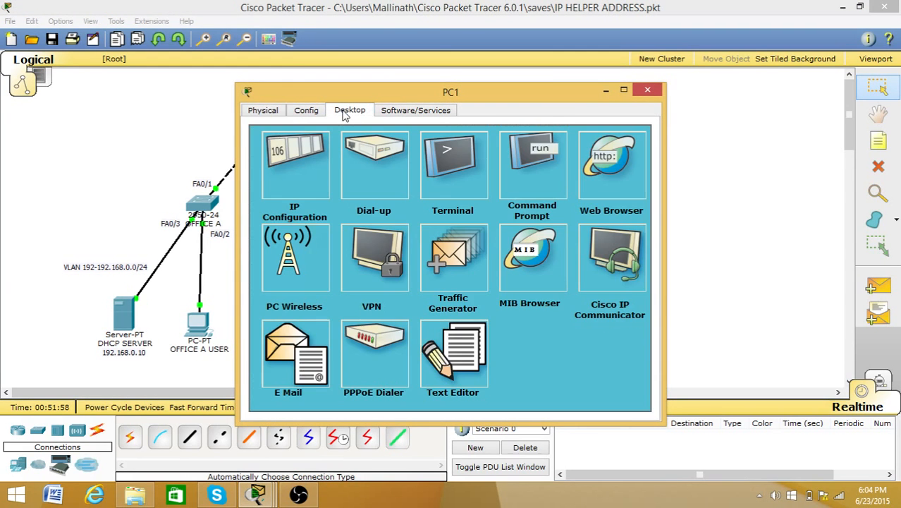
{"action": "left_click", "coordinate": [291, 157]}
{"action": "left_click", "coordinate": [278, 170]}
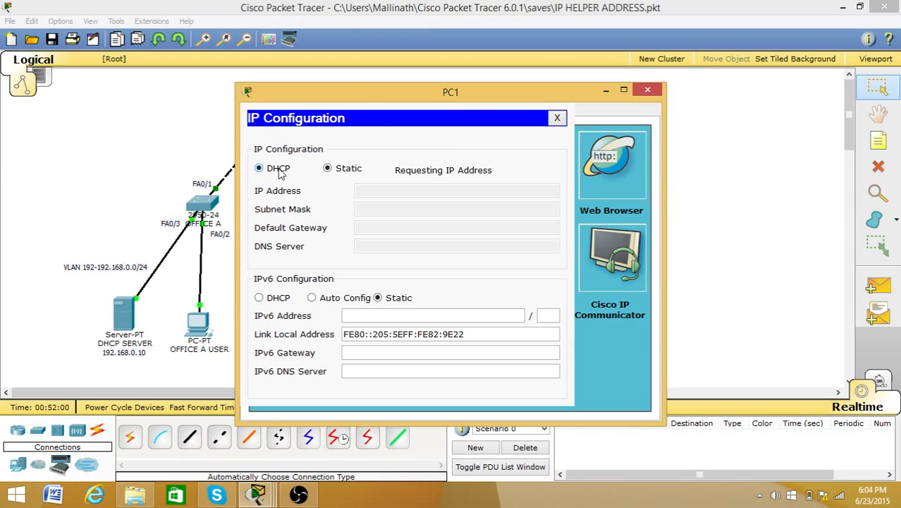
{"action": "left_click_drag", "start_coordinate": [368, 94], "coordinate": [553, 44]}
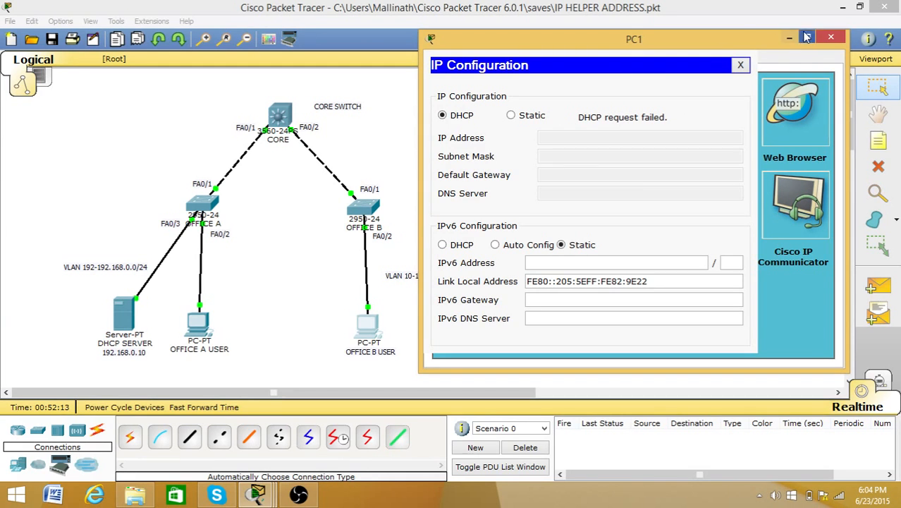
{"action": "left_click", "coordinate": [831, 36]}
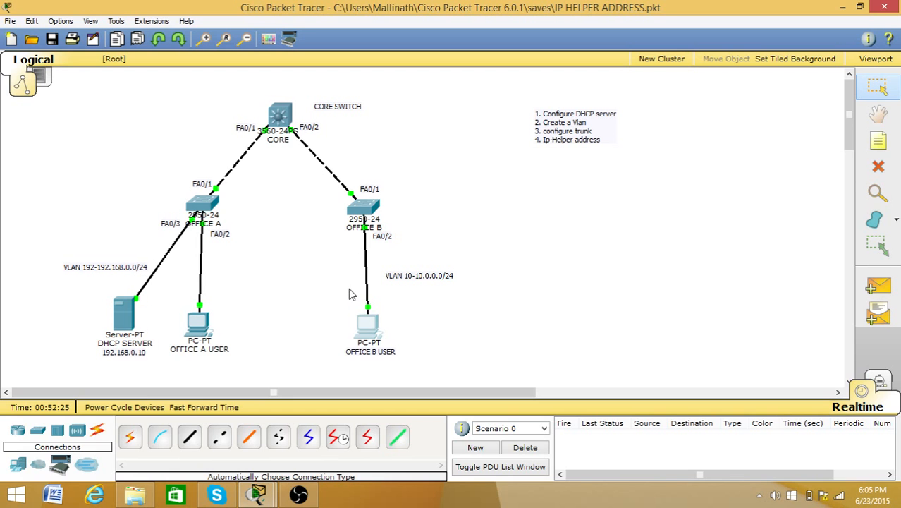
Step: On the CORE switch, set the IP helper address of interface VLAN 10 to 192.168.0.10 and close its window
{"action": "left_click", "coordinate": [287, 113]}
{"action": "left_click_drag", "start_coordinate": [338, 90], "coordinate": [498, 53]}
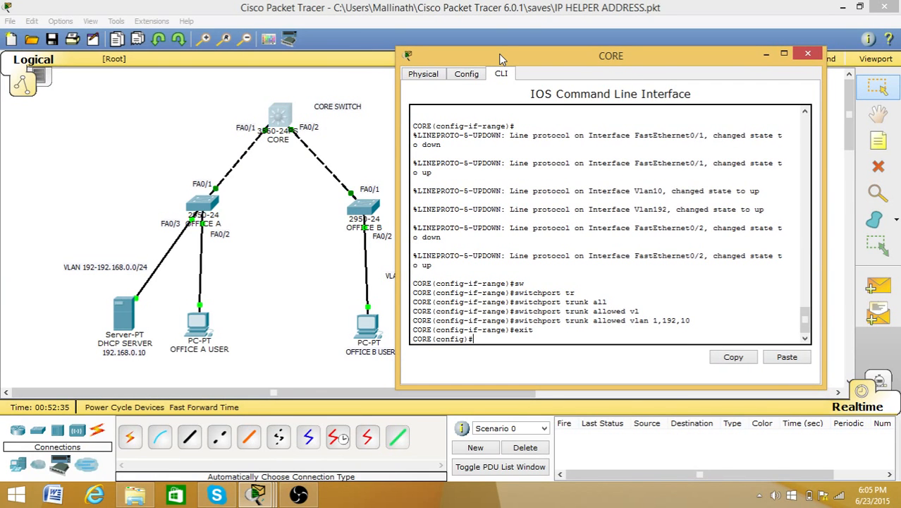
{"action": "type", "text": "inte"}
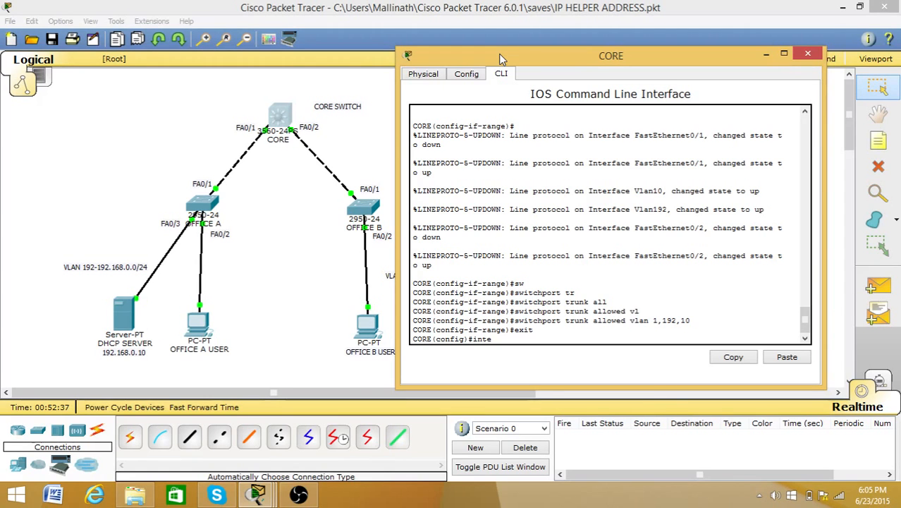
{"action": "key", "text": "Tab"}
{"action": "type", "text": "vl"}
{"action": "key", "text": "Tab"}
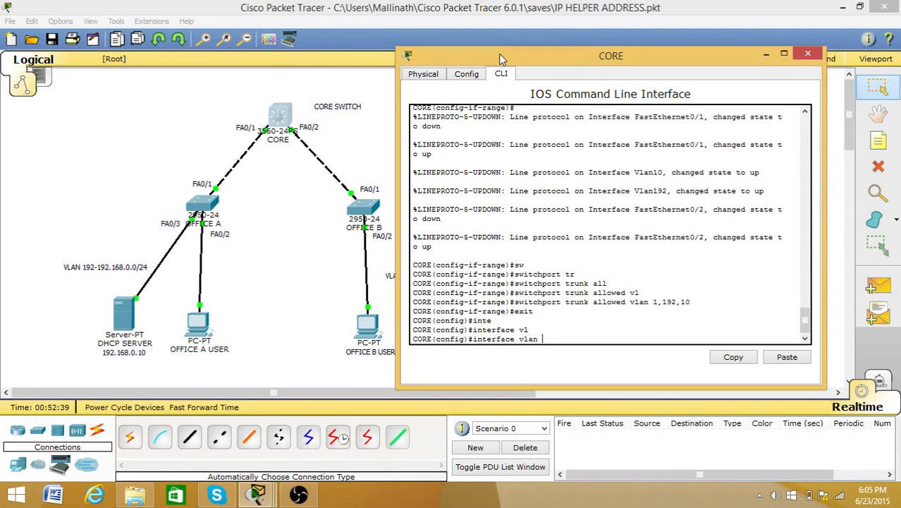
{"action": "type", "text": "10"}
{"action": "key", "text": "Return"}
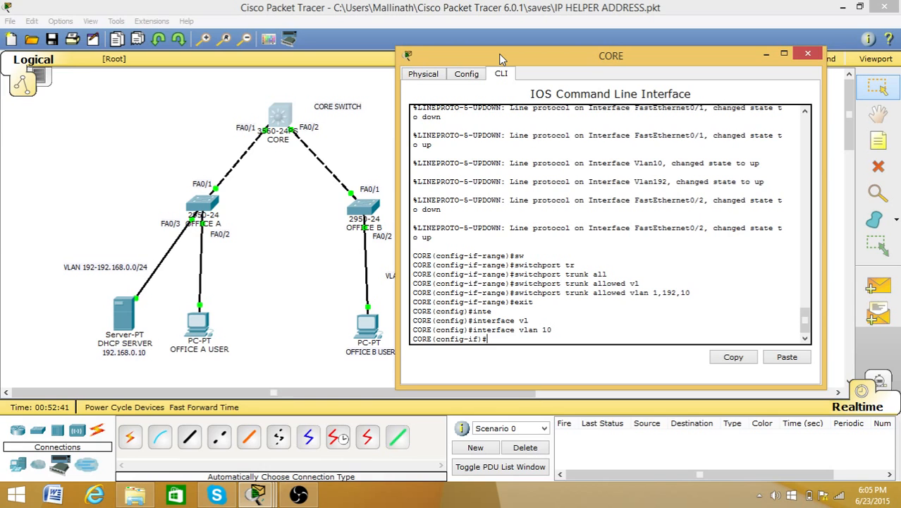
{"action": "type", "text": "ip help"}
{"action": "key", "text": "Tab"}
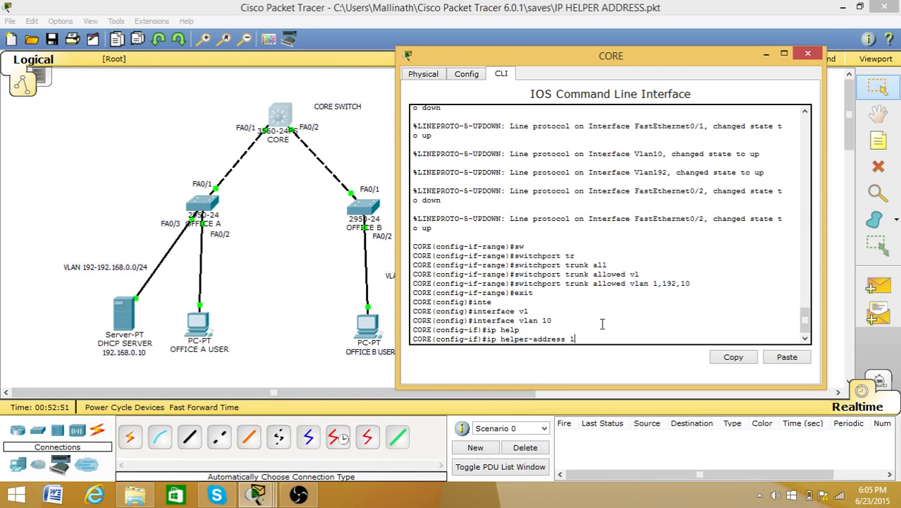
{"action": "type", "text": "168.0.10"}
{"action": "key", "text": "Return"}
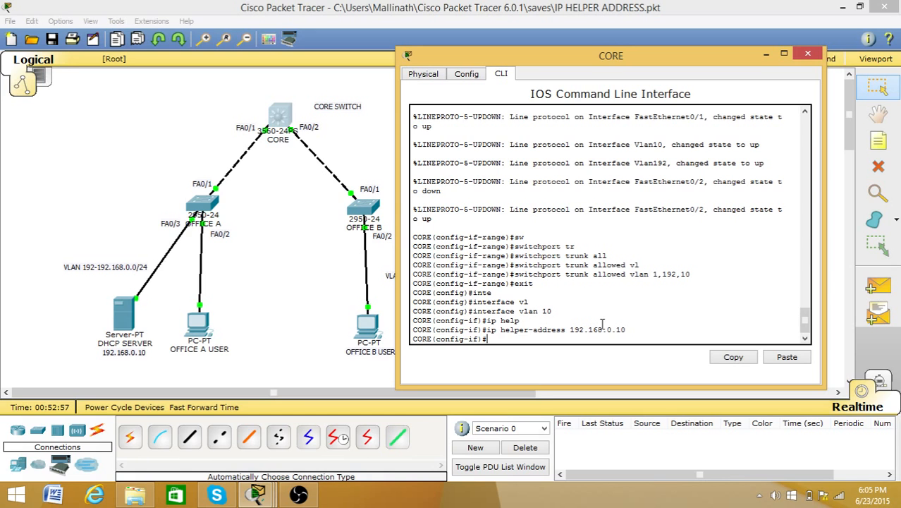
{"action": "left_click", "coordinate": [810, 54]}
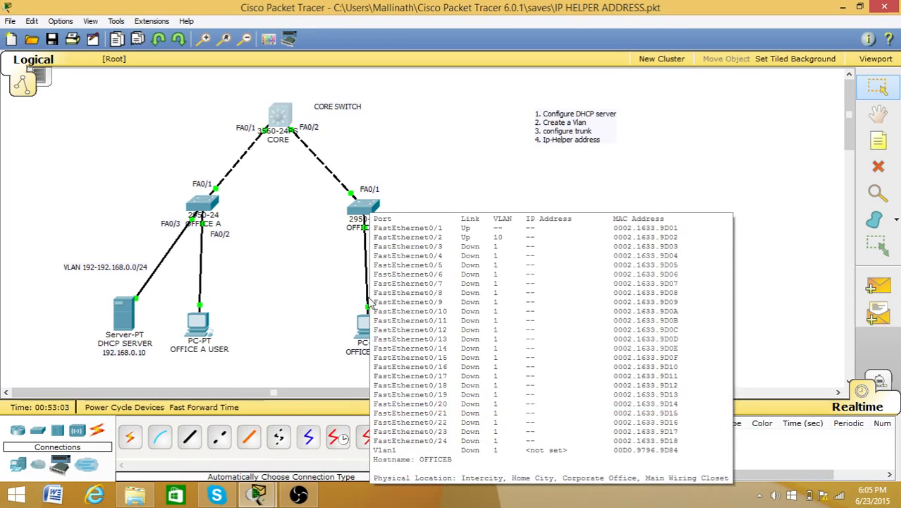
Step: Renew the OFFICE B USER PC's address by switching its IP configuration to Static and back to DHCP, and close its window
{"action": "left_click", "coordinate": [366, 322]}
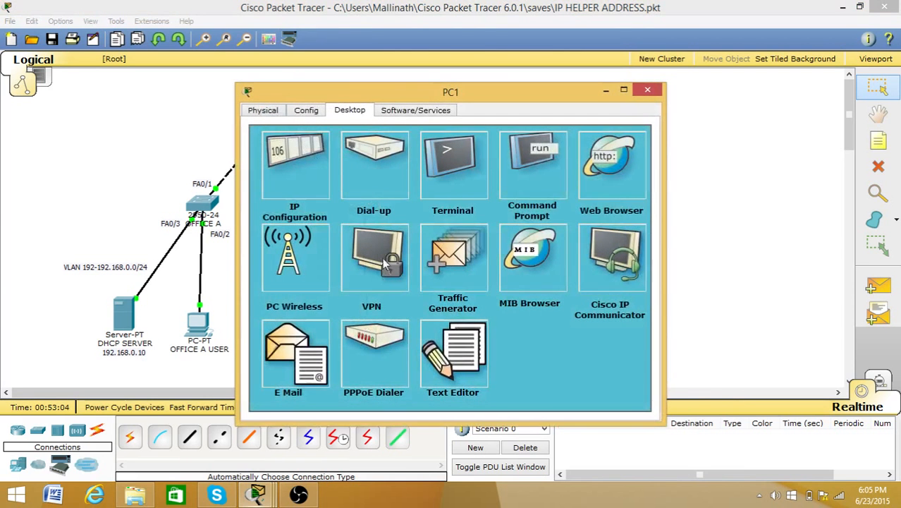
{"action": "left_click", "coordinate": [314, 146]}
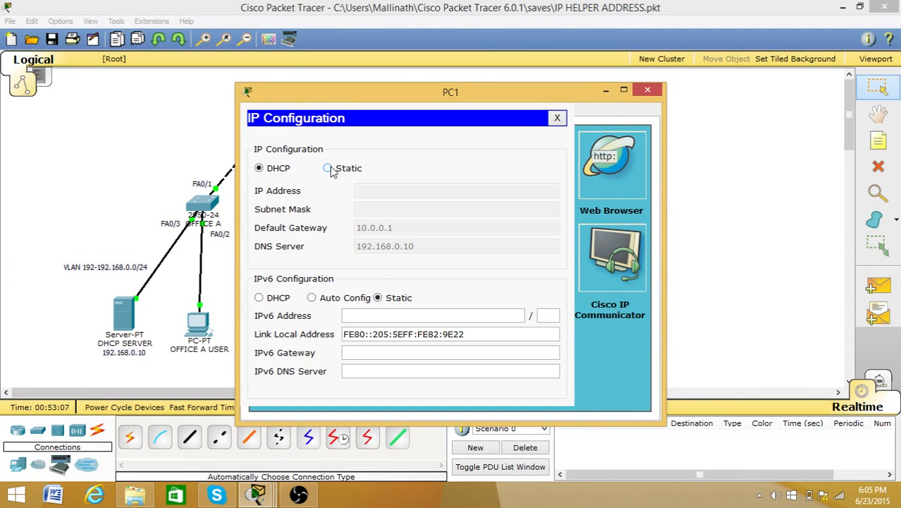
{"action": "left_click", "coordinate": [330, 170]}
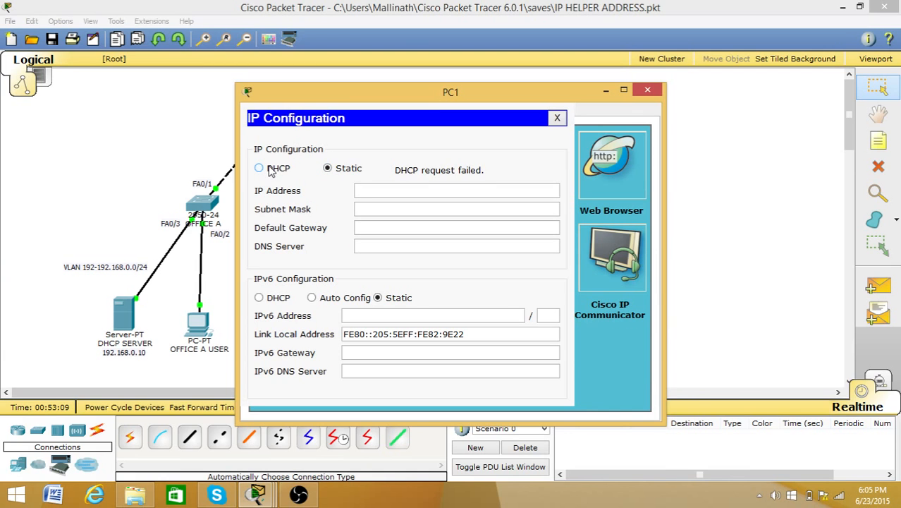
{"action": "left_click", "coordinate": [272, 171]}
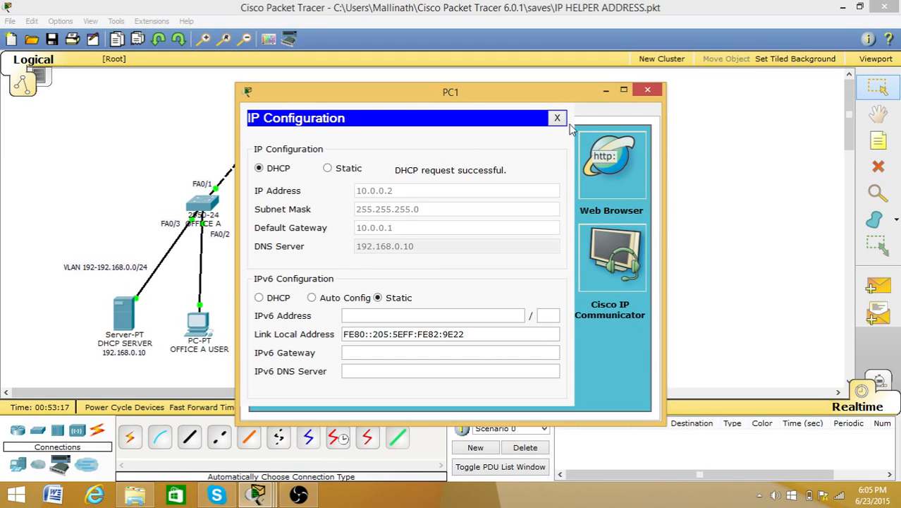
{"action": "left_click", "coordinate": [647, 92]}
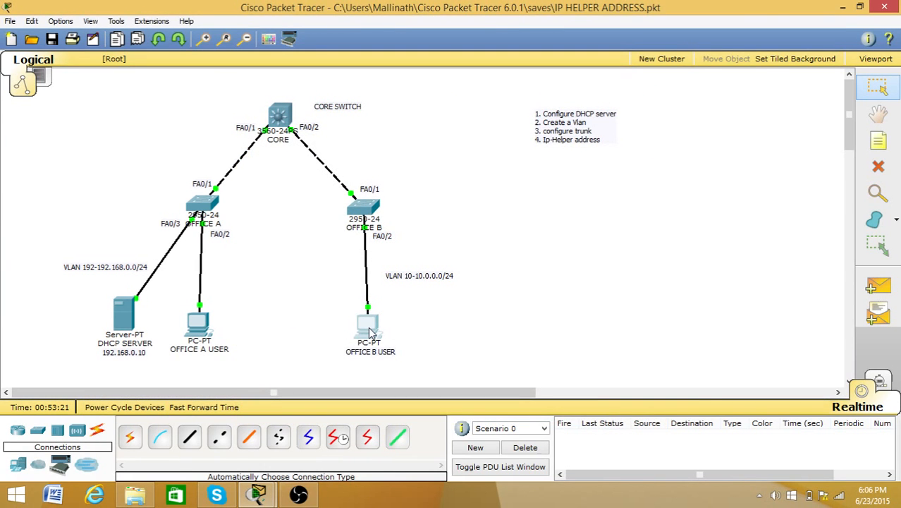
Step: Ping 10.0.0.2 from the OFFICE A USER PC's command prompt and close its window
{"action": "mouse_move", "coordinate": [371, 333]}
{"action": "mouse_move", "coordinate": [203, 332]}
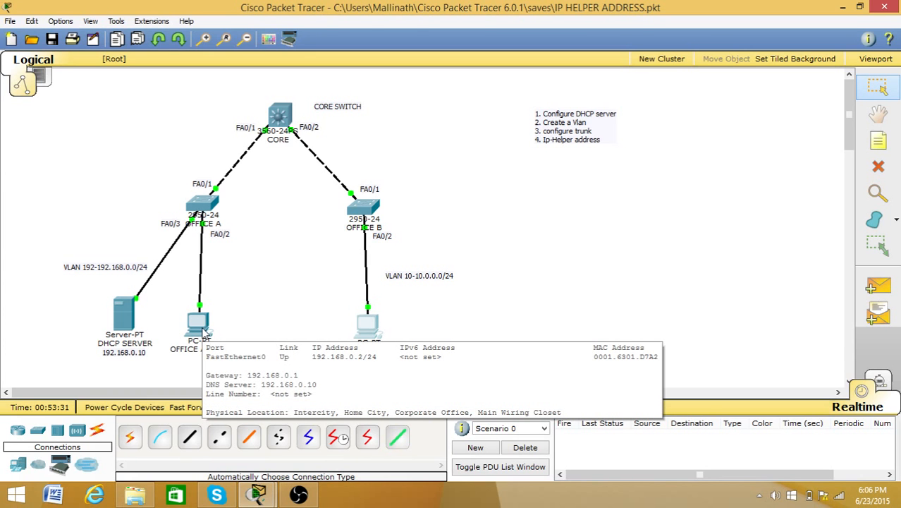
{"action": "left_click", "coordinate": [201, 325]}
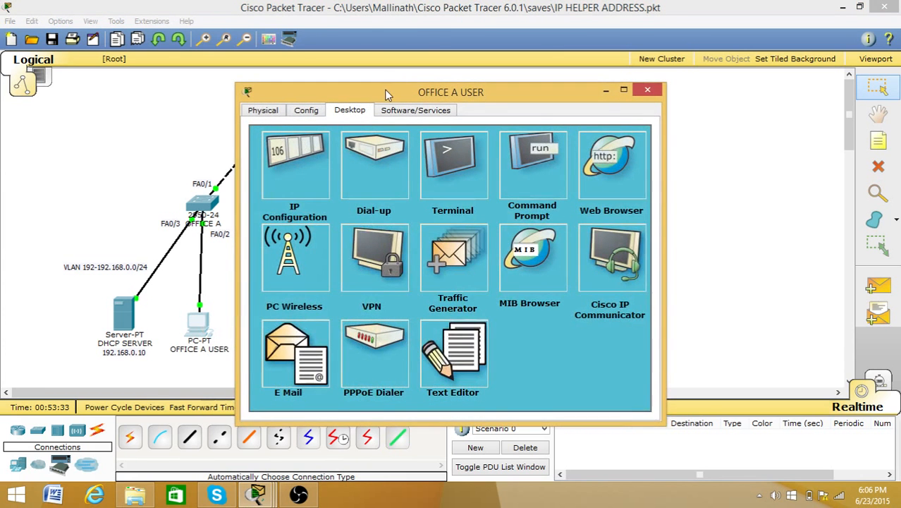
{"action": "left_click", "coordinate": [542, 151]}
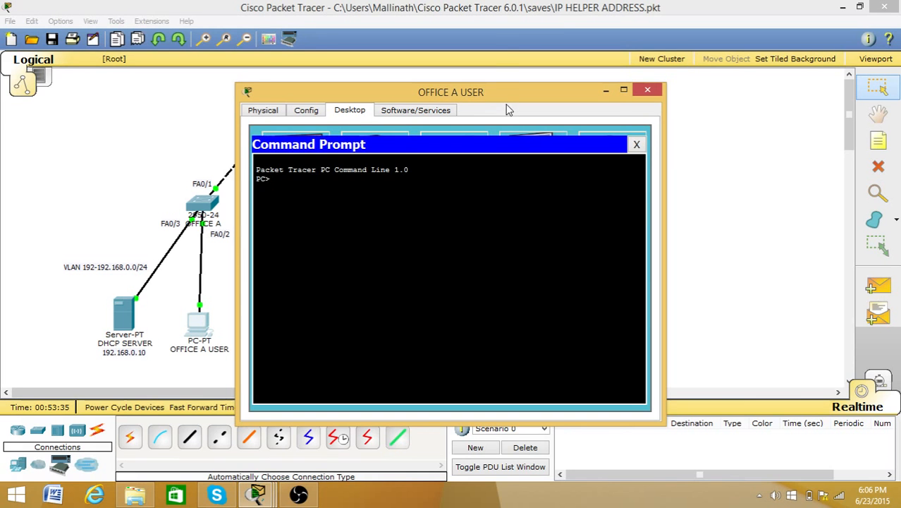
{"action": "left_click_drag", "start_coordinate": [504, 93], "coordinate": [690, 61]}
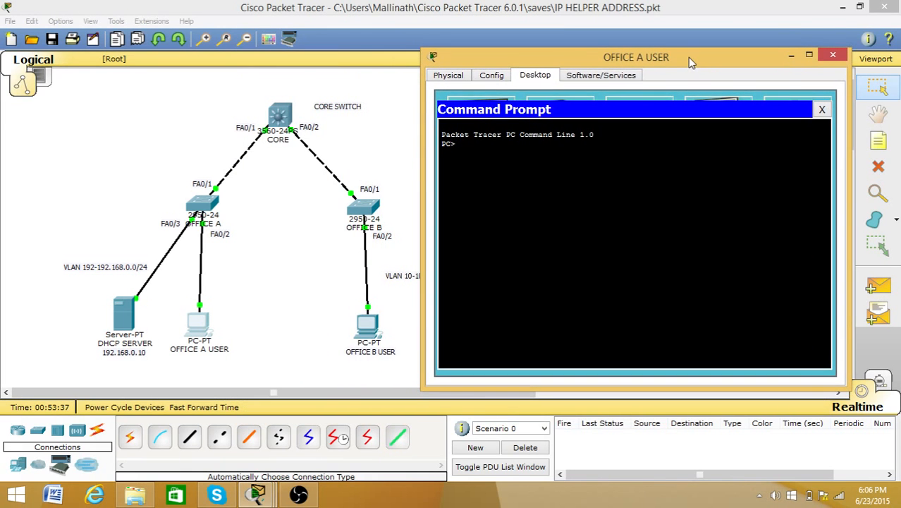
{"action": "type", "text": "ping 10.0.0.2"}
{"action": "key", "text": "Return"}
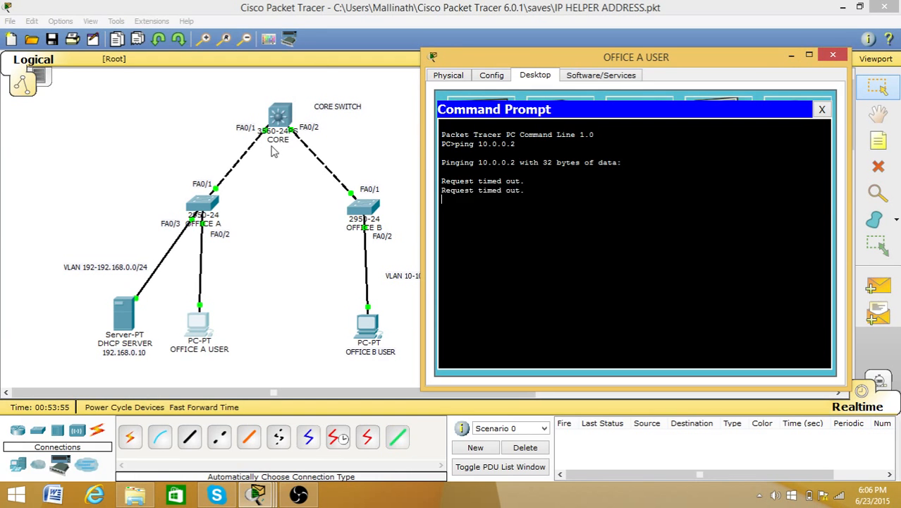
{"action": "left_click", "coordinate": [833, 56]}
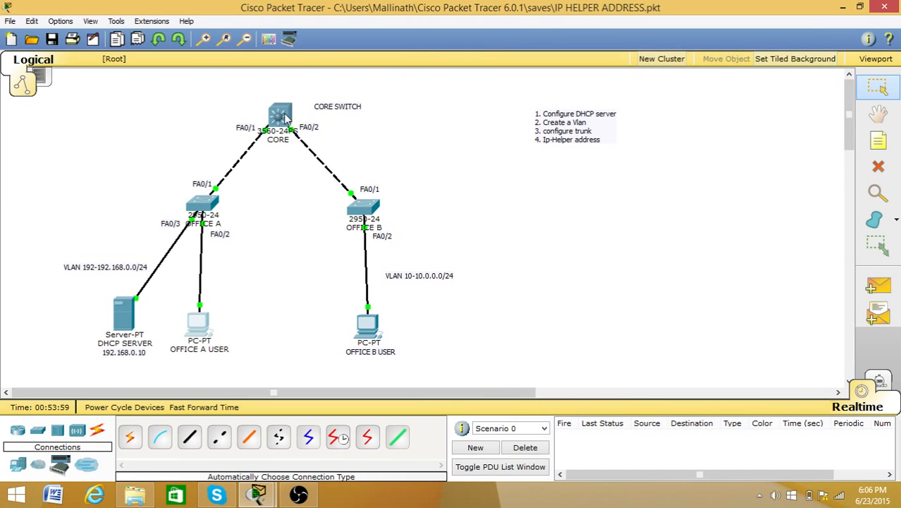
Step: Leave the VLAN interface configuration on the CORE switch, enable IP routing globally and close its window
{"action": "left_click", "coordinate": [282, 117]}
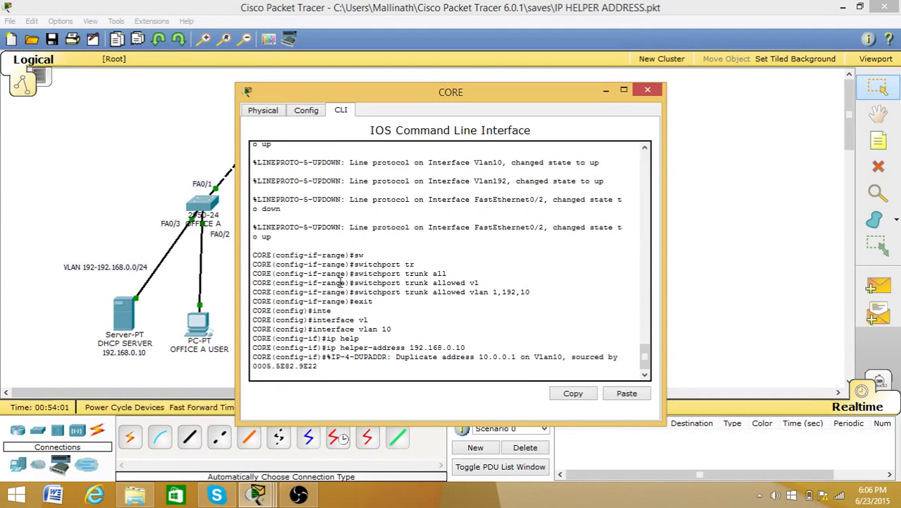
{"action": "key", "text": "Return"}
{"action": "type", "text": "exit"}
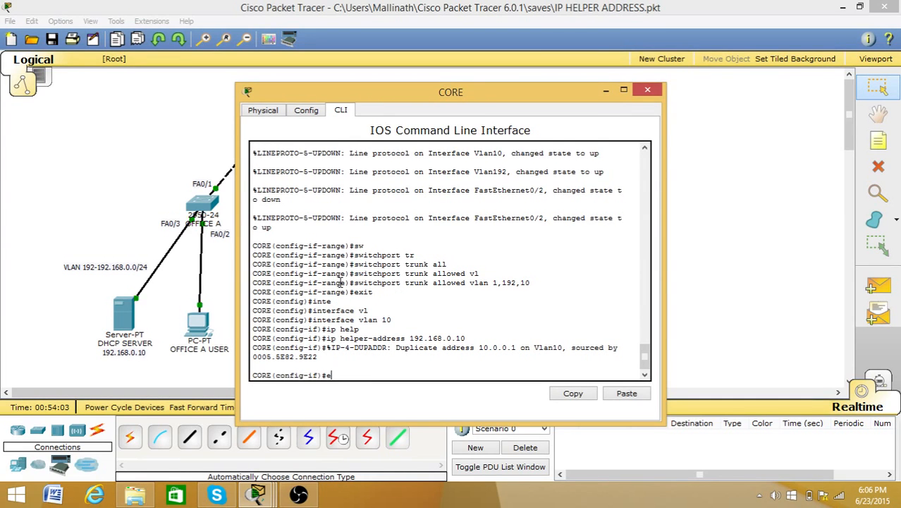
{"action": "key", "text": "Return"}
{"action": "type", "text": "i"}
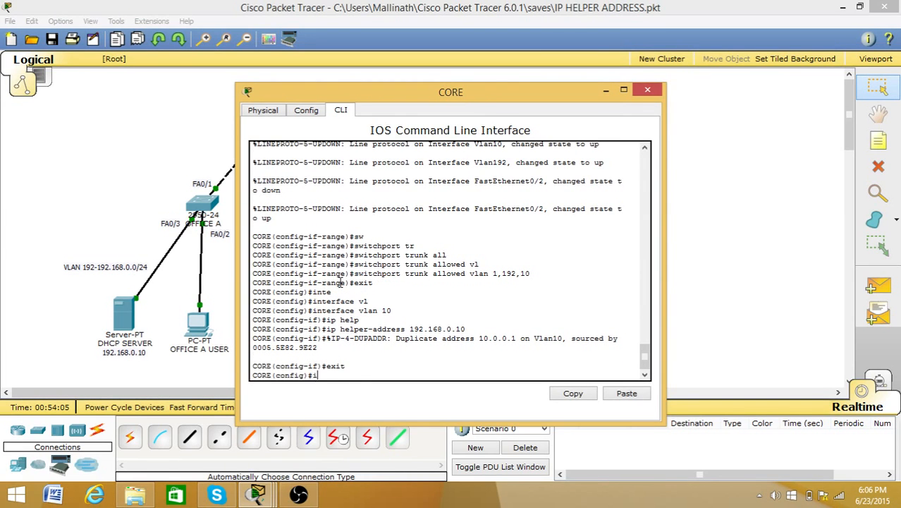
{"action": "type", "text": "p rou"}
{"action": "key", "text": "Tab"}
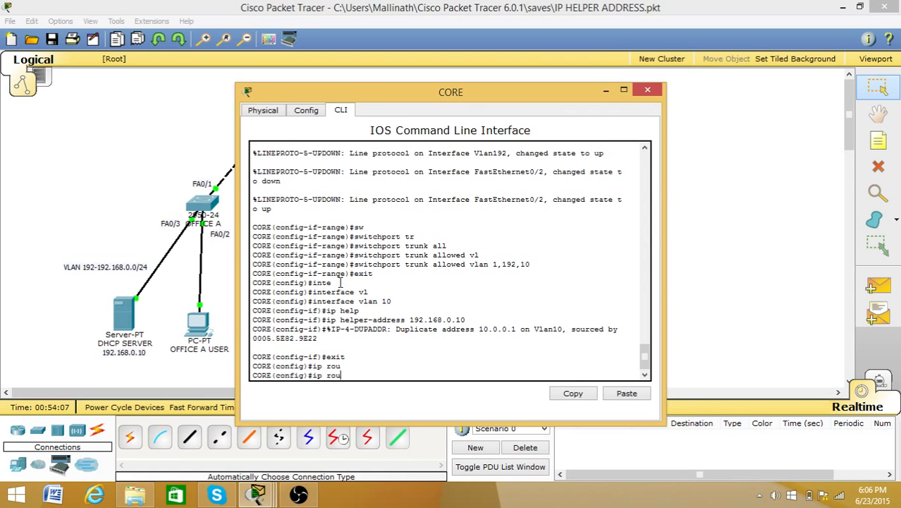
{"action": "type", "text": "t"}
{"action": "key", "text": "Tab"}
{"action": "type", "text": "i"}
{"action": "key", "text": "Tab"}
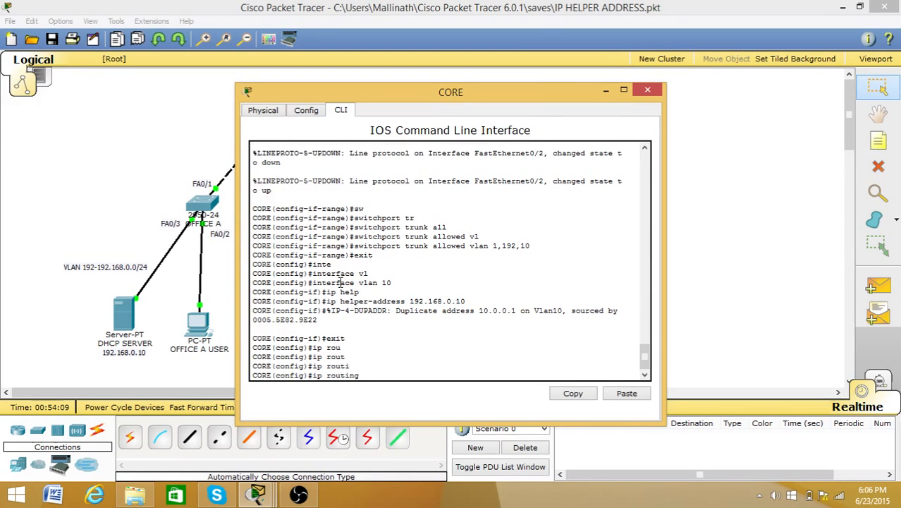
{"action": "key", "text": "Return"}
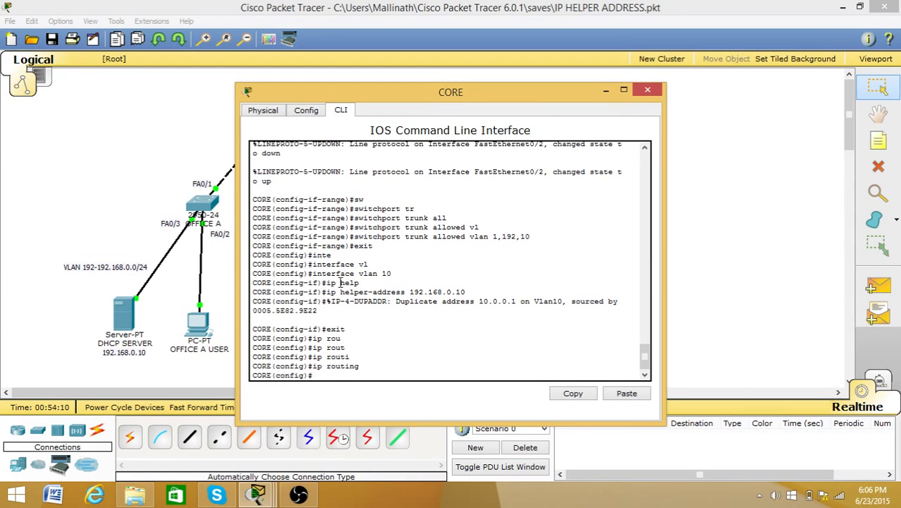
{"action": "left_click", "coordinate": [647, 90]}
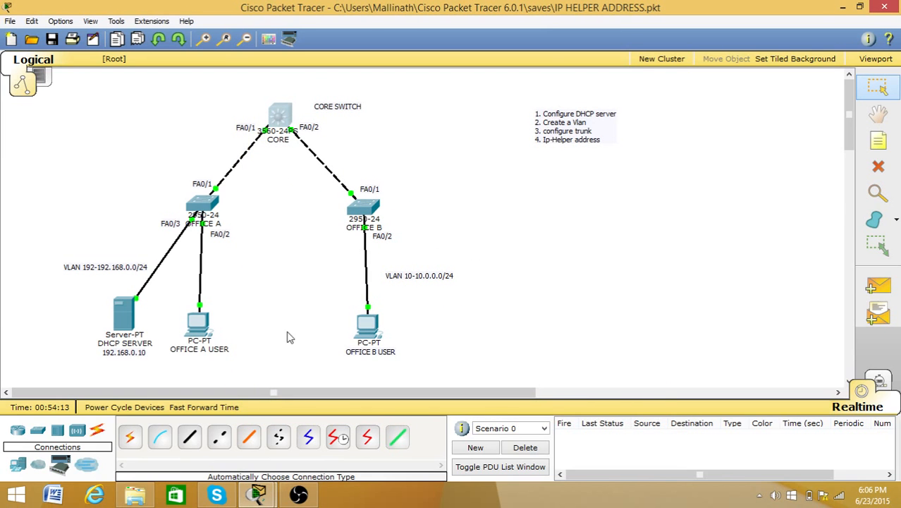
Step: Repeat the ping to 10.0.0.2 from the OFFICE A USER PC to retest inter-VLAN connectivity, and close its window
{"action": "left_click", "coordinate": [200, 325]}
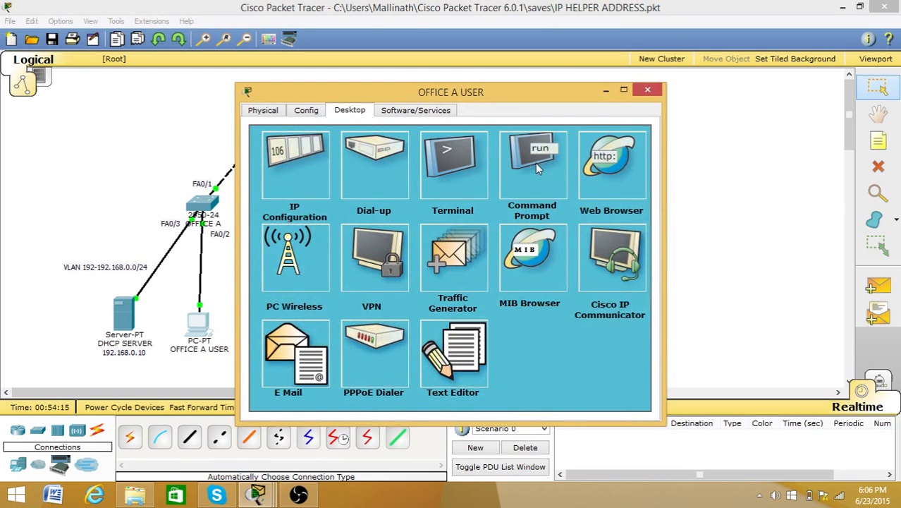
{"action": "left_click", "coordinate": [535, 161]}
{"action": "key", "text": "Up"}
{"action": "key", "text": "Return"}
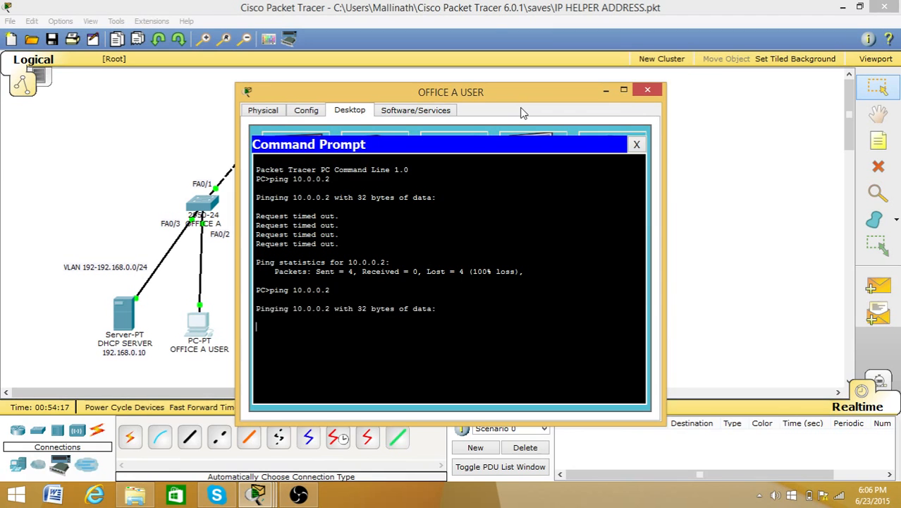
{"action": "left_click_drag", "start_coordinate": [500, 91], "coordinate": [683, 39]}
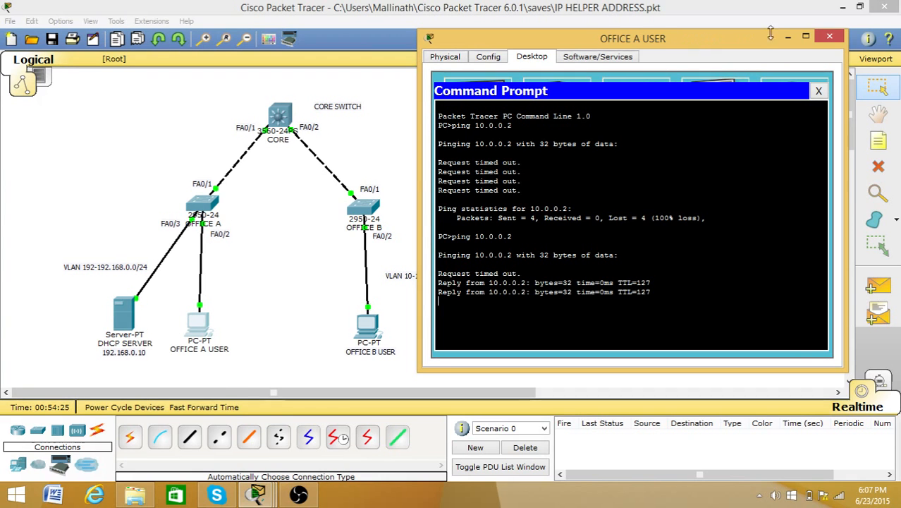
{"action": "left_click", "coordinate": [831, 38]}
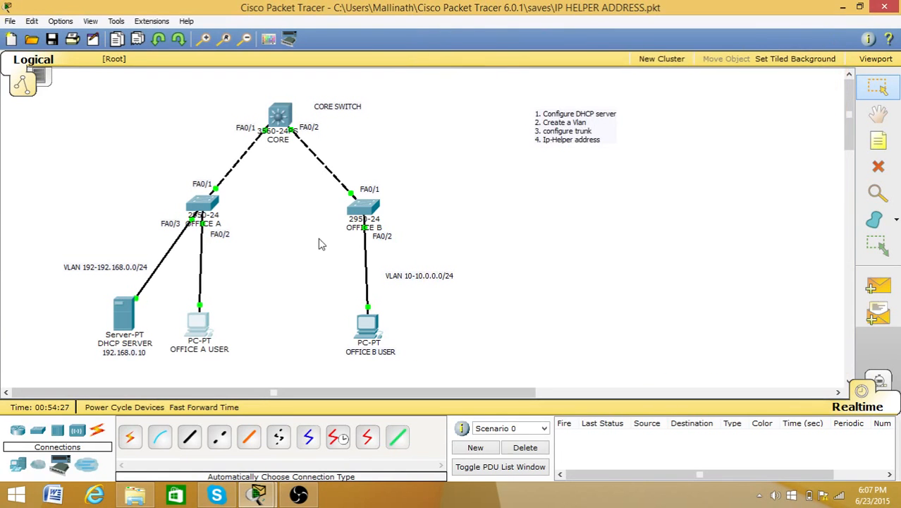
Step: Ping 192.168.0.2 from the OFFICE B USER PC's command prompt and close its window
{"action": "left_click", "coordinate": [368, 326]}
{"action": "left_click_drag", "start_coordinate": [413, 89], "coordinate": [567, 41]}
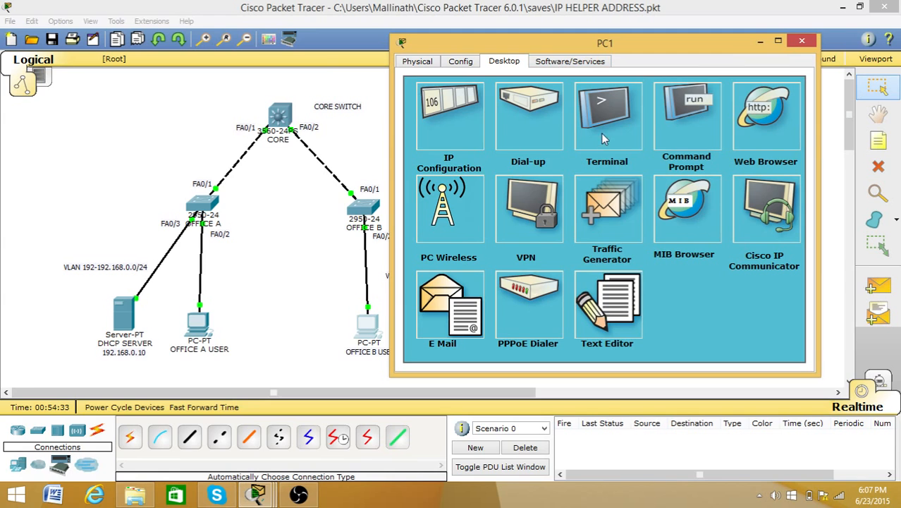
{"action": "left_click", "coordinate": [688, 123]}
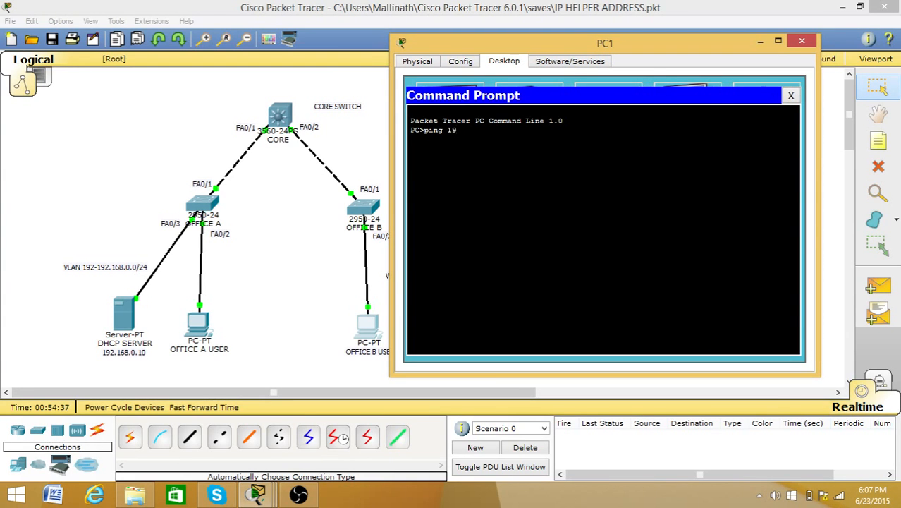
{"action": "type", "text": "ping 192.168.0.2"}
{"action": "key", "text": "Return"}
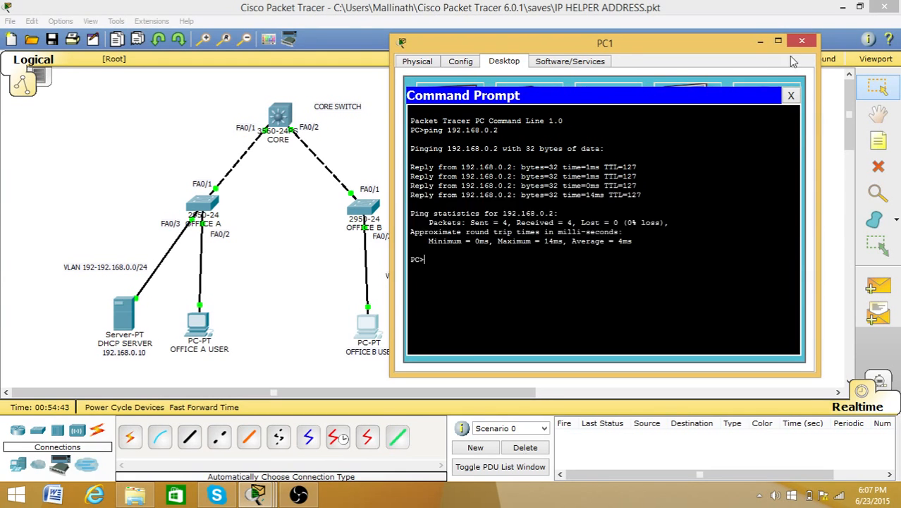
{"action": "left_click", "coordinate": [807, 42]}
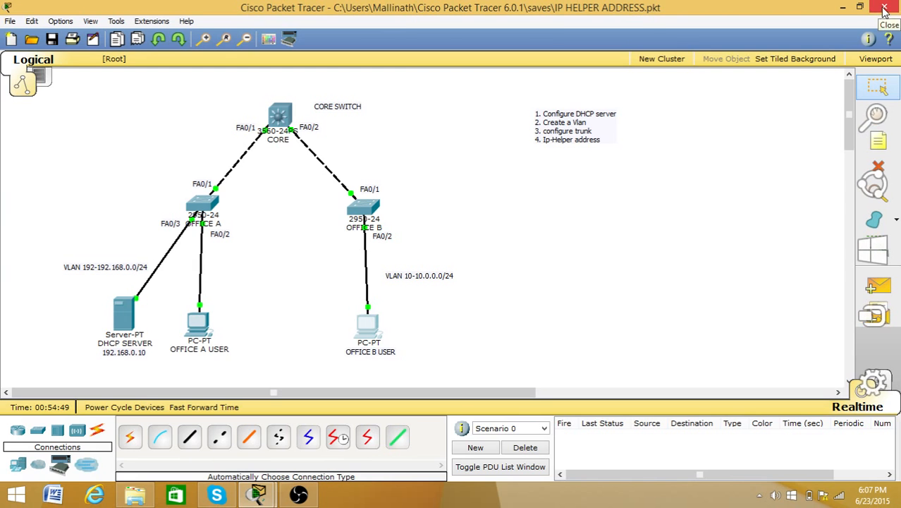
{"action": "left_click", "coordinate": [299, 494]}
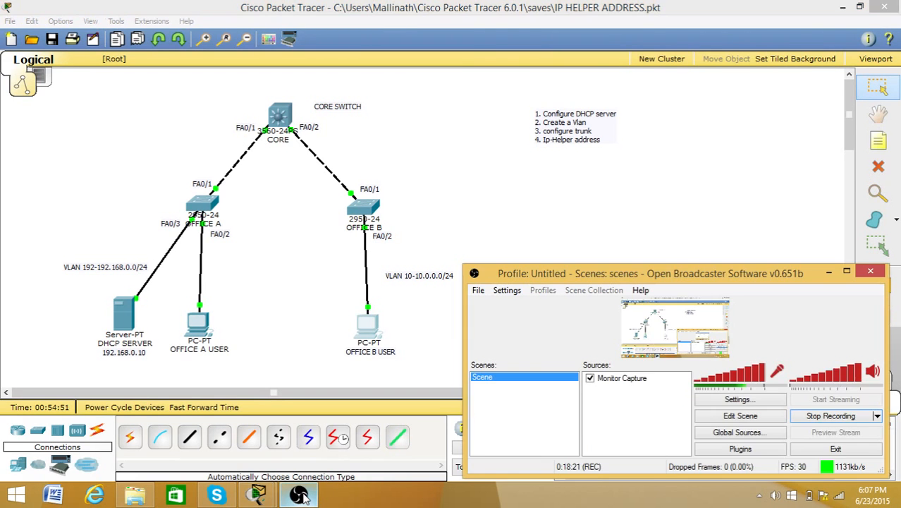